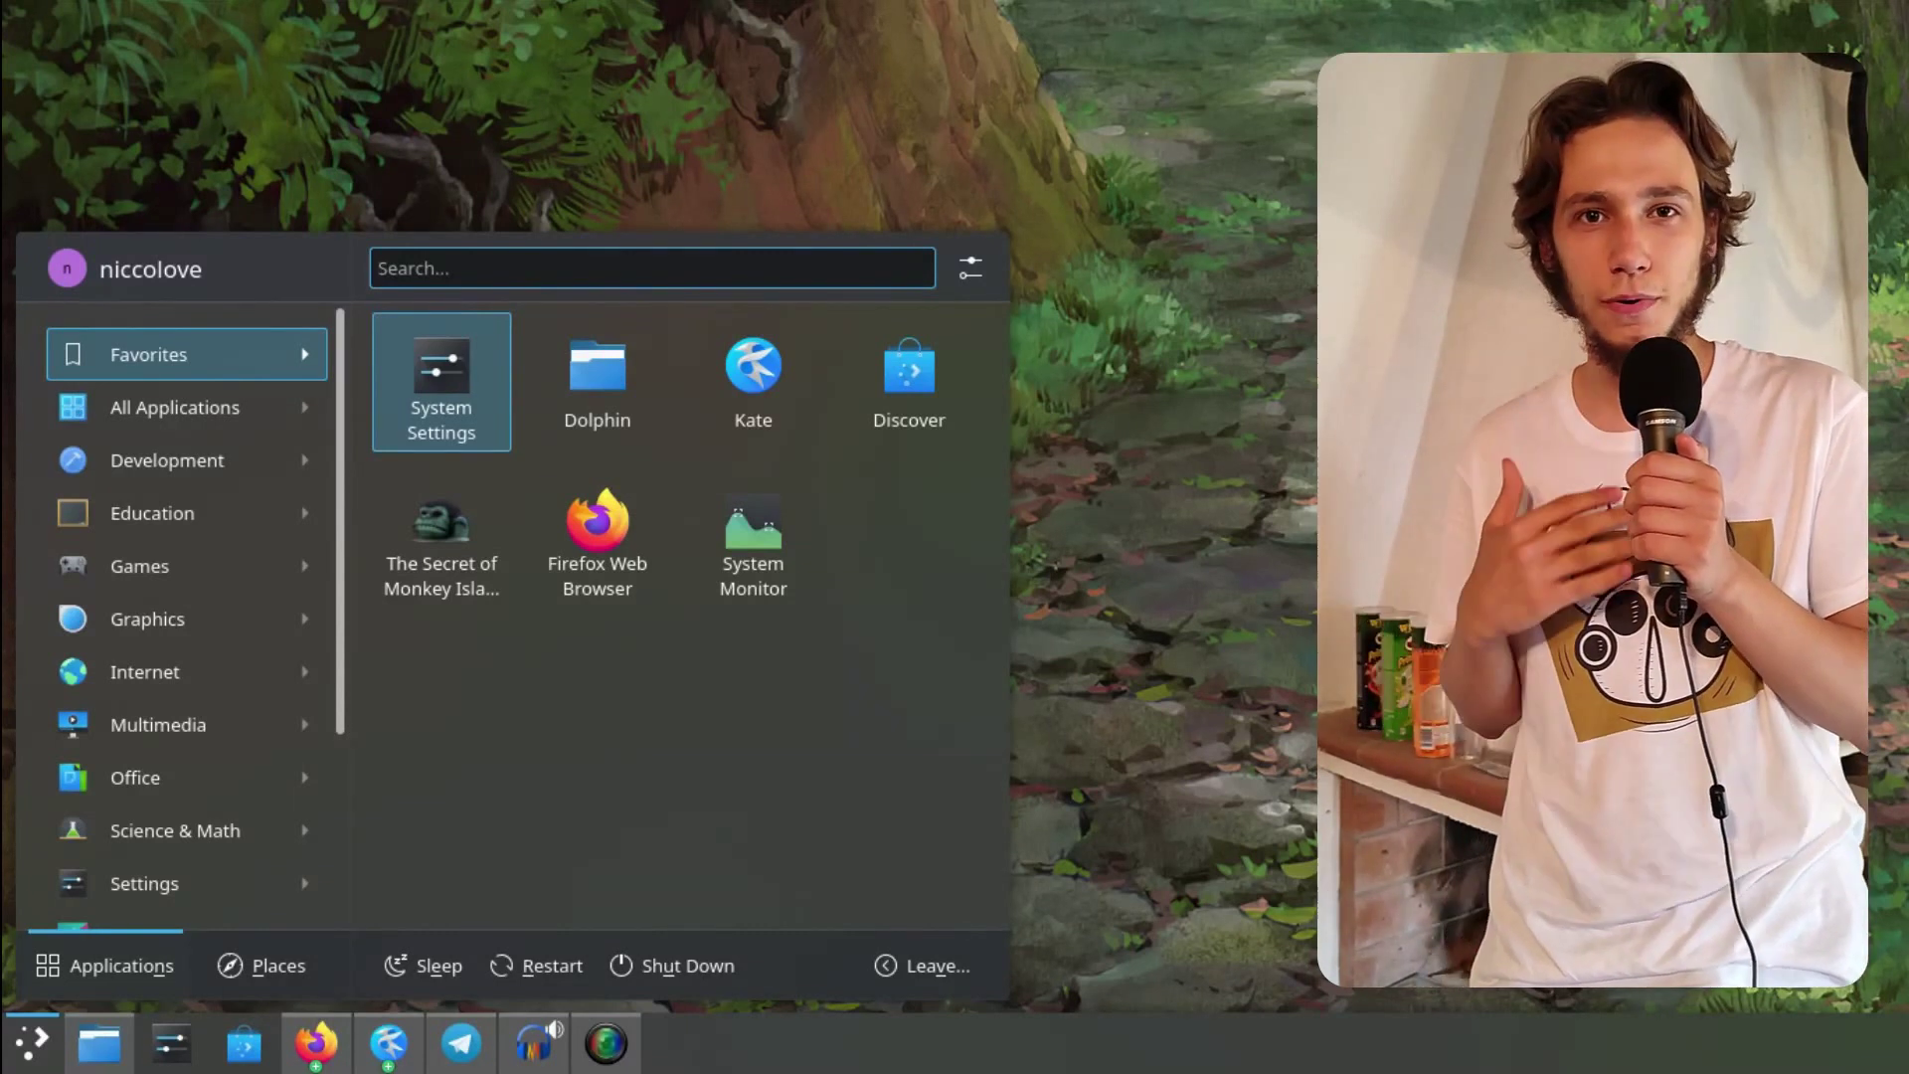
Step: Solve x^2+3 for x with =solve(x^2+3;x), using a semicolon as the argument separator
{"action": "type", "text": "="}
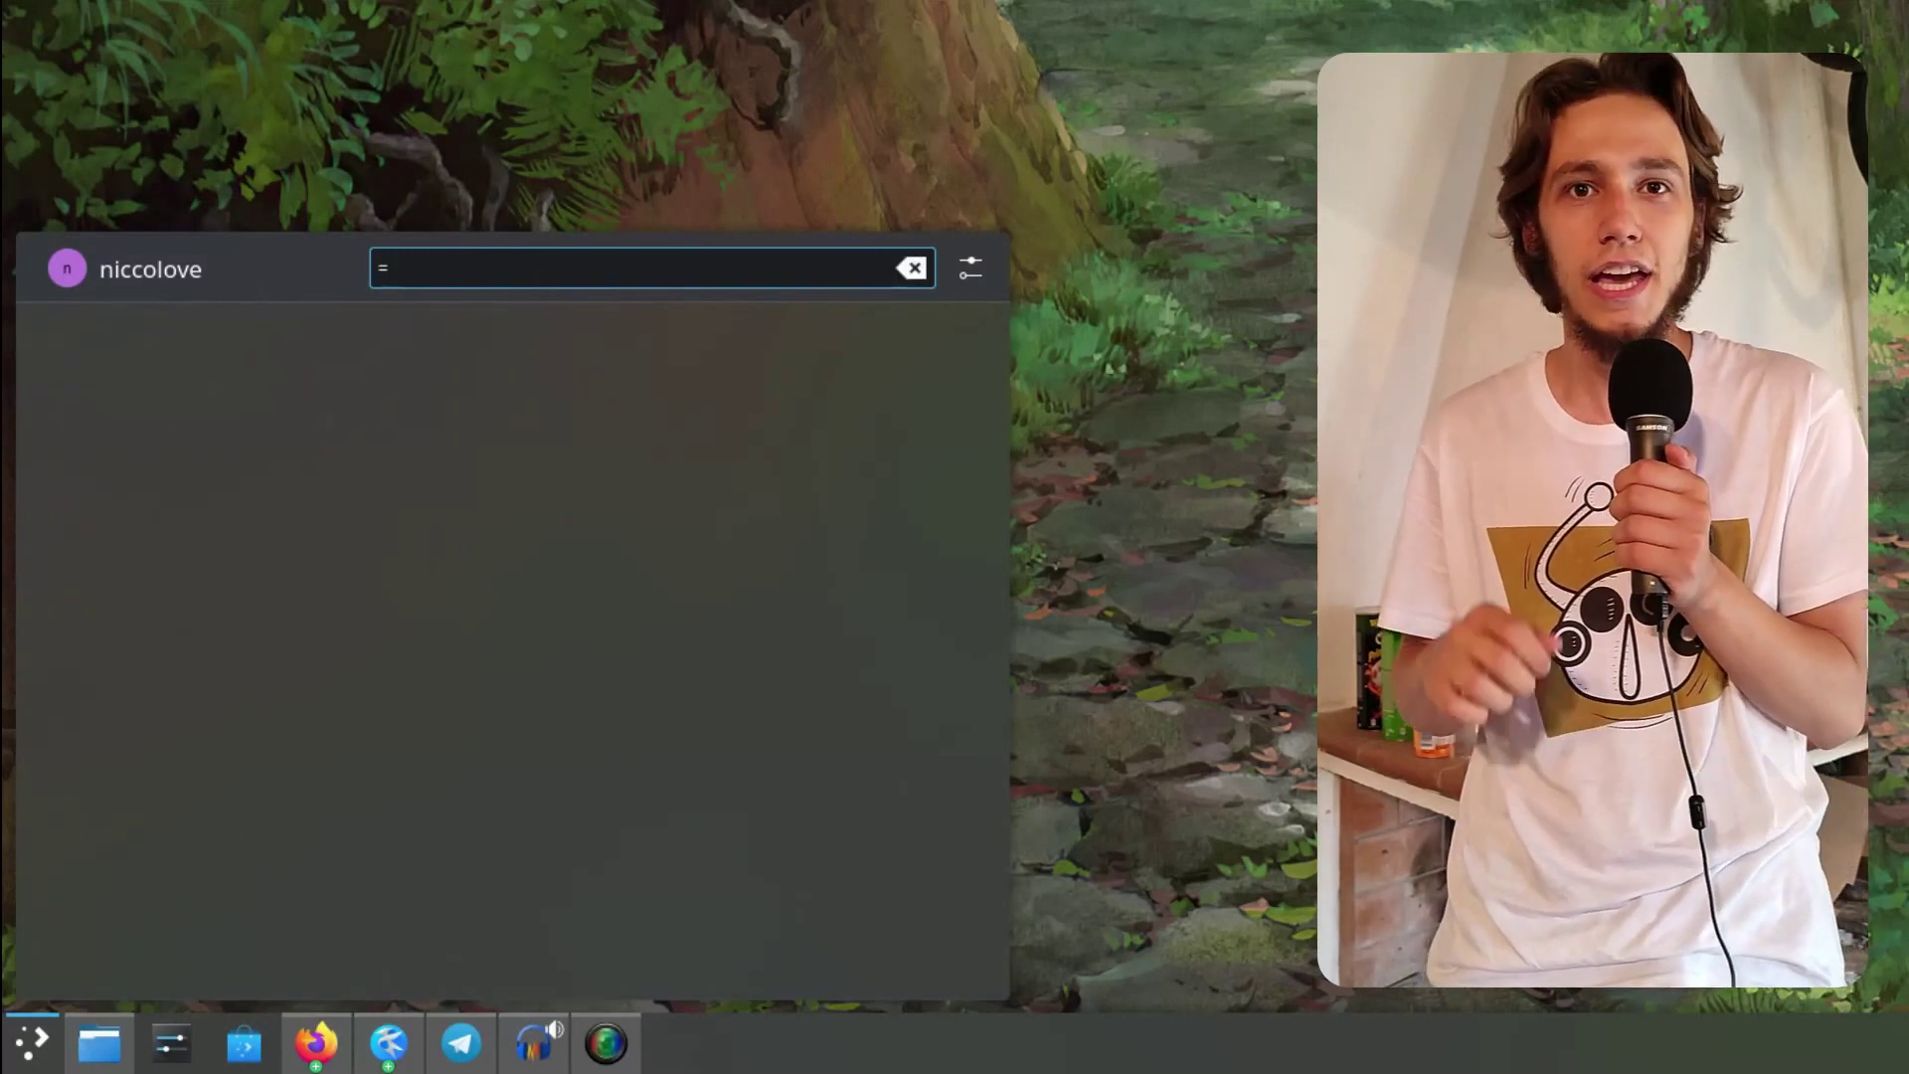
{"action": "type", "text": "sol"}
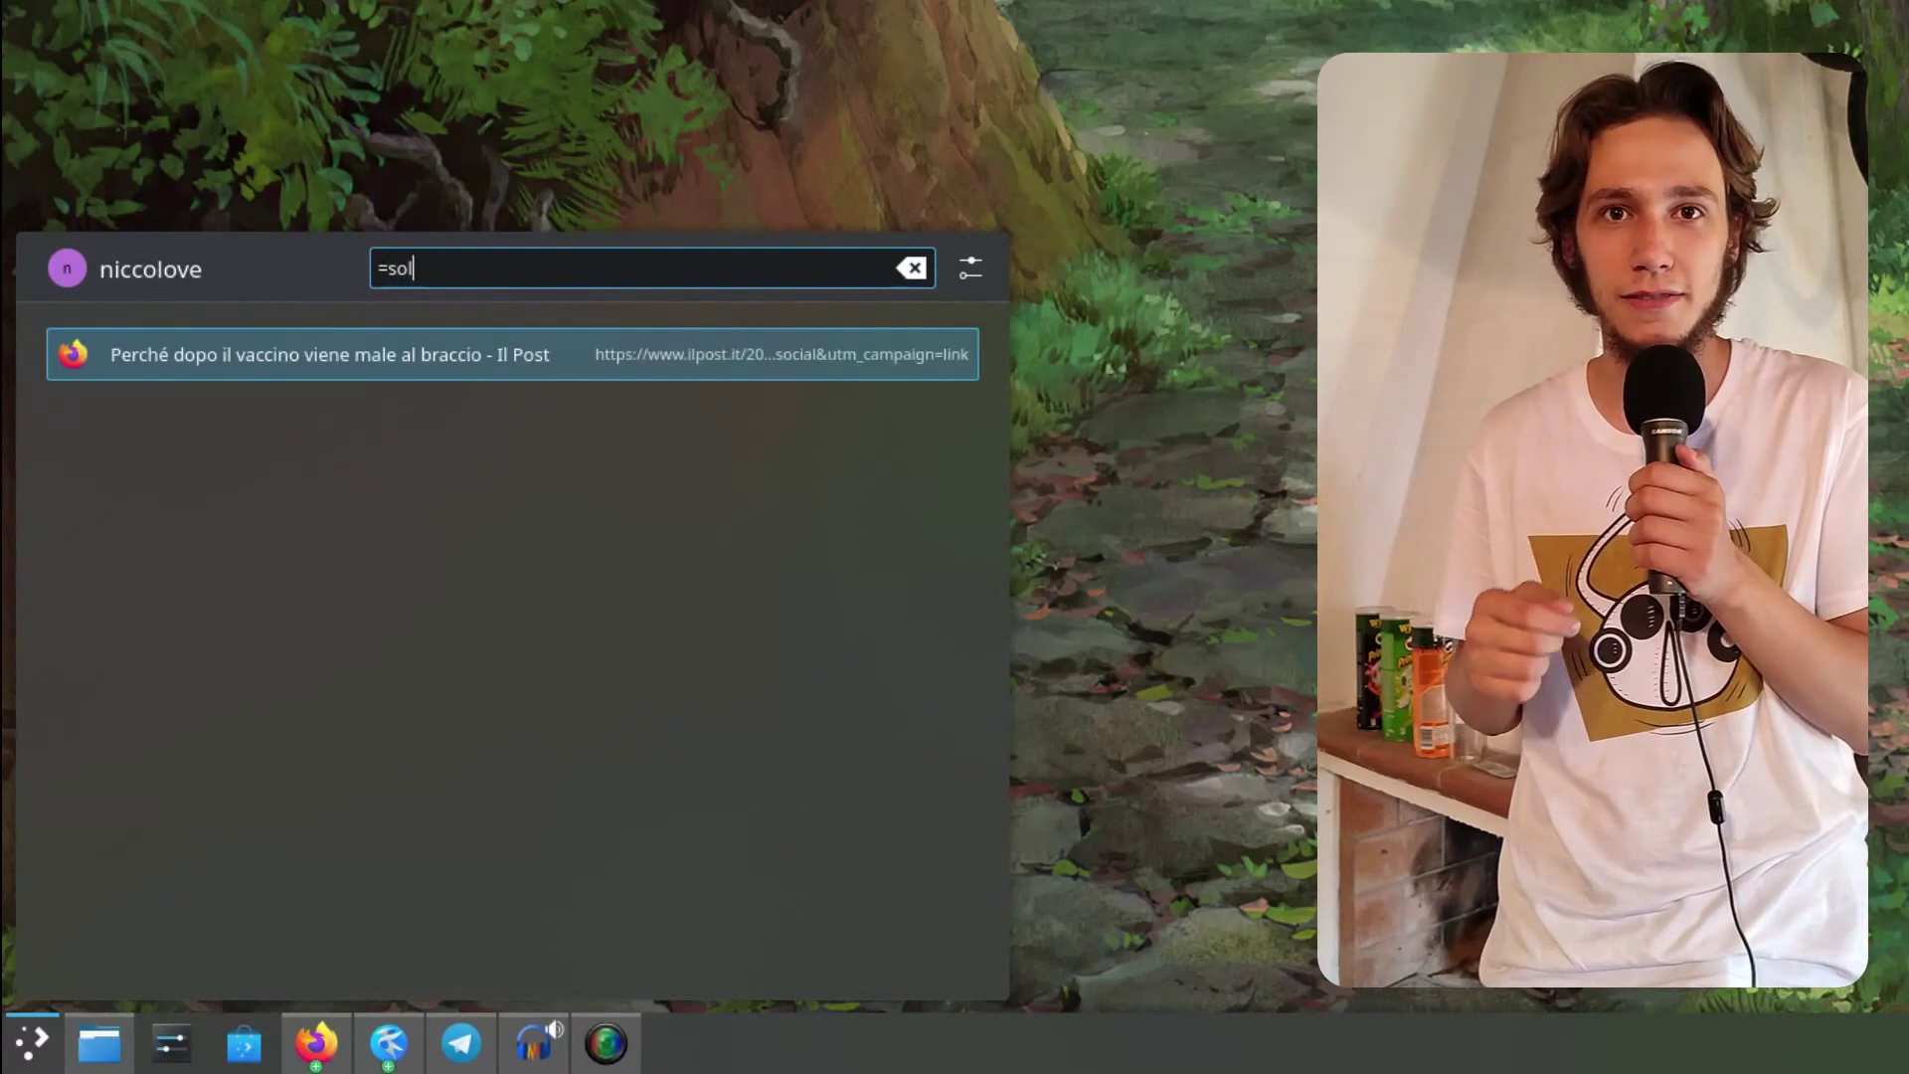
{"action": "type", "text": "ve(x^"}
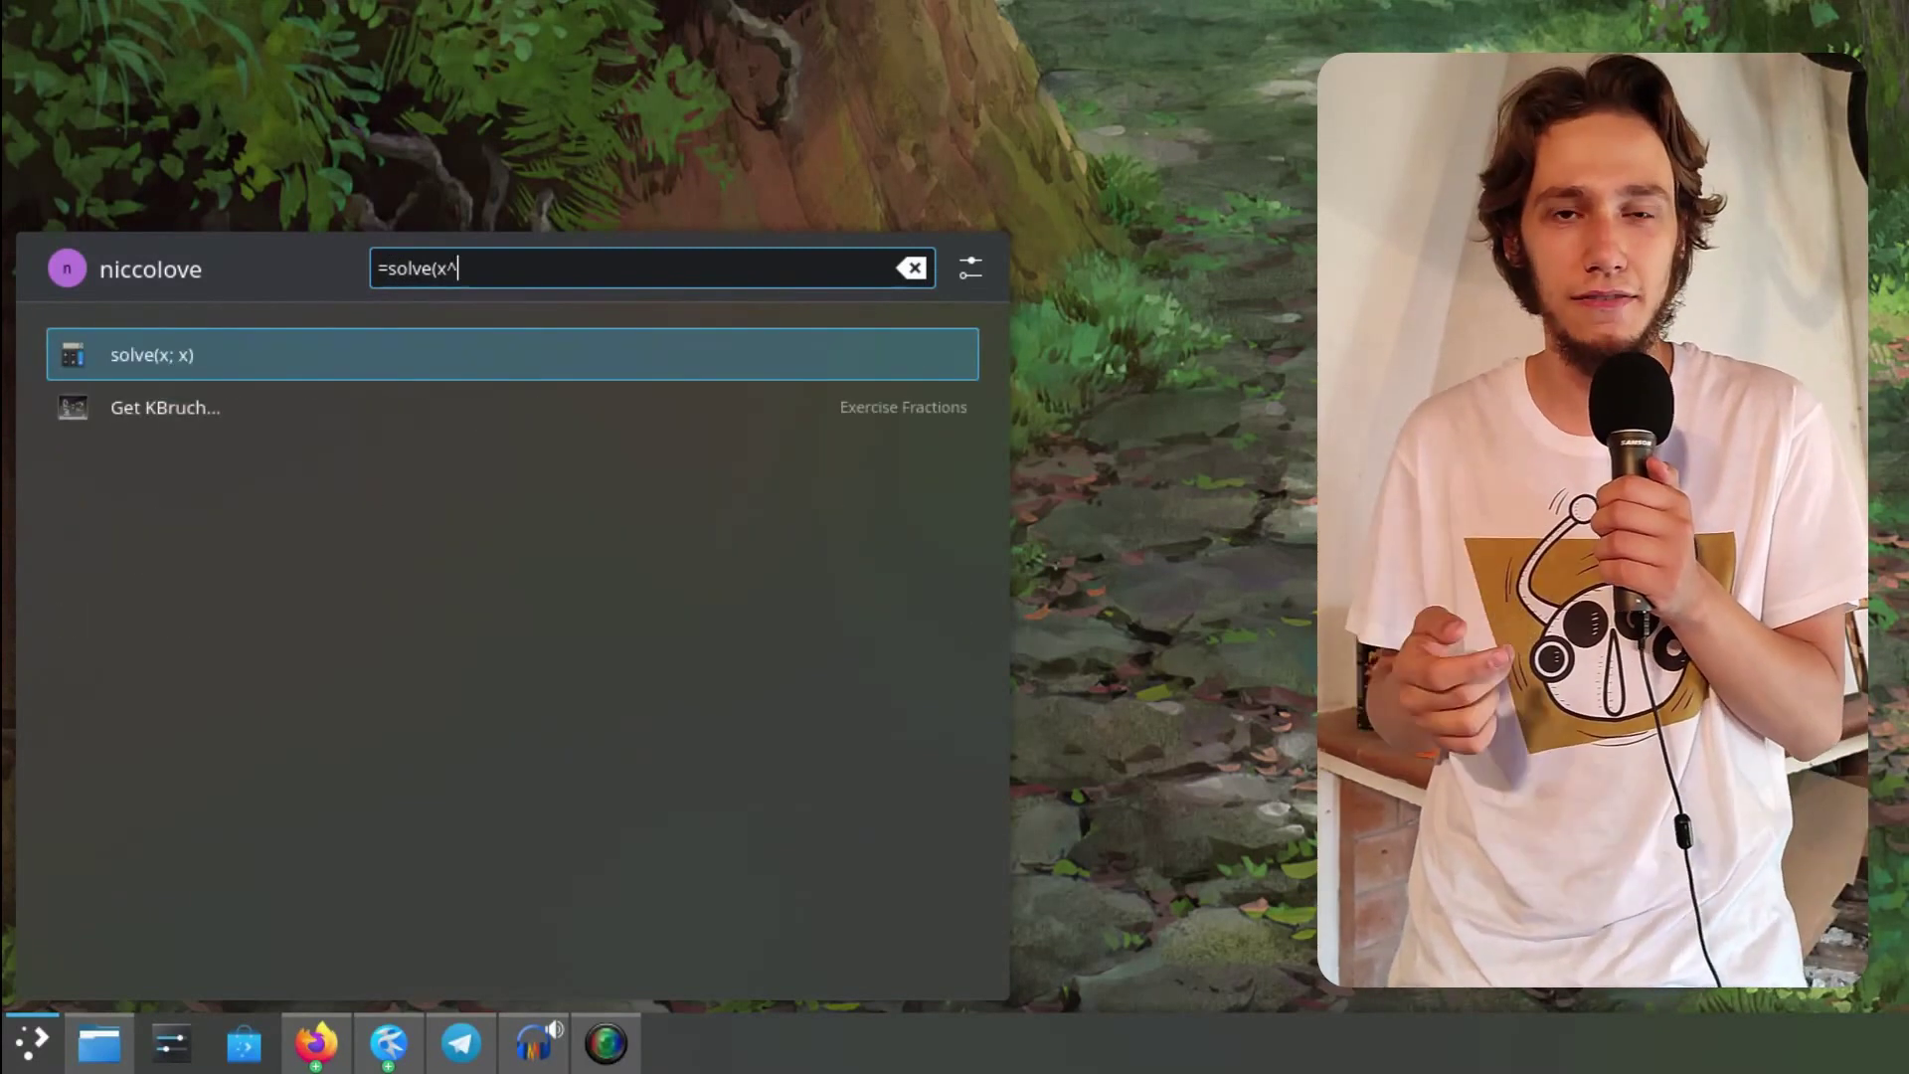
{"action": "type", "text": "2+3,x)"}
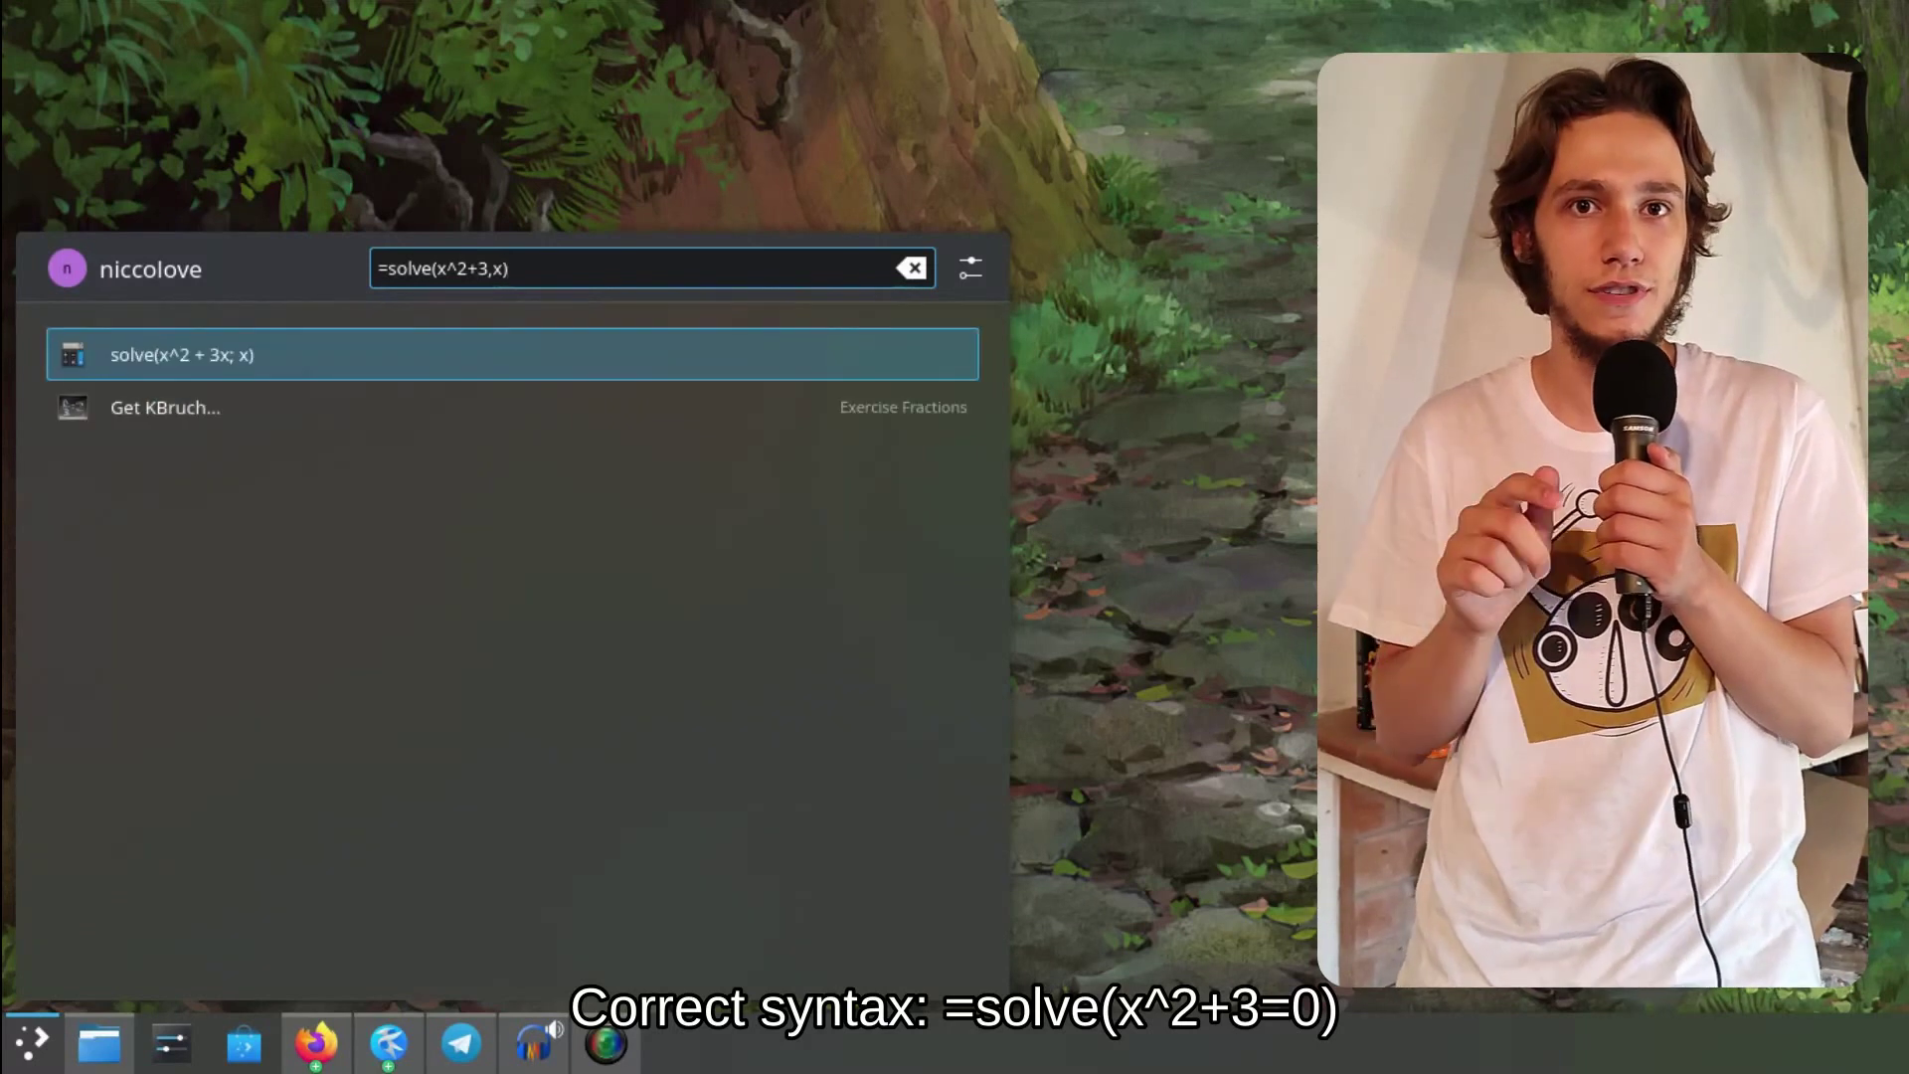
{"action": "key", "text": "Left"}
{"action": "key", "text": "Left"}
{"action": "key", "text": "BackSpace"}
{"action": "type", "text": ";"}
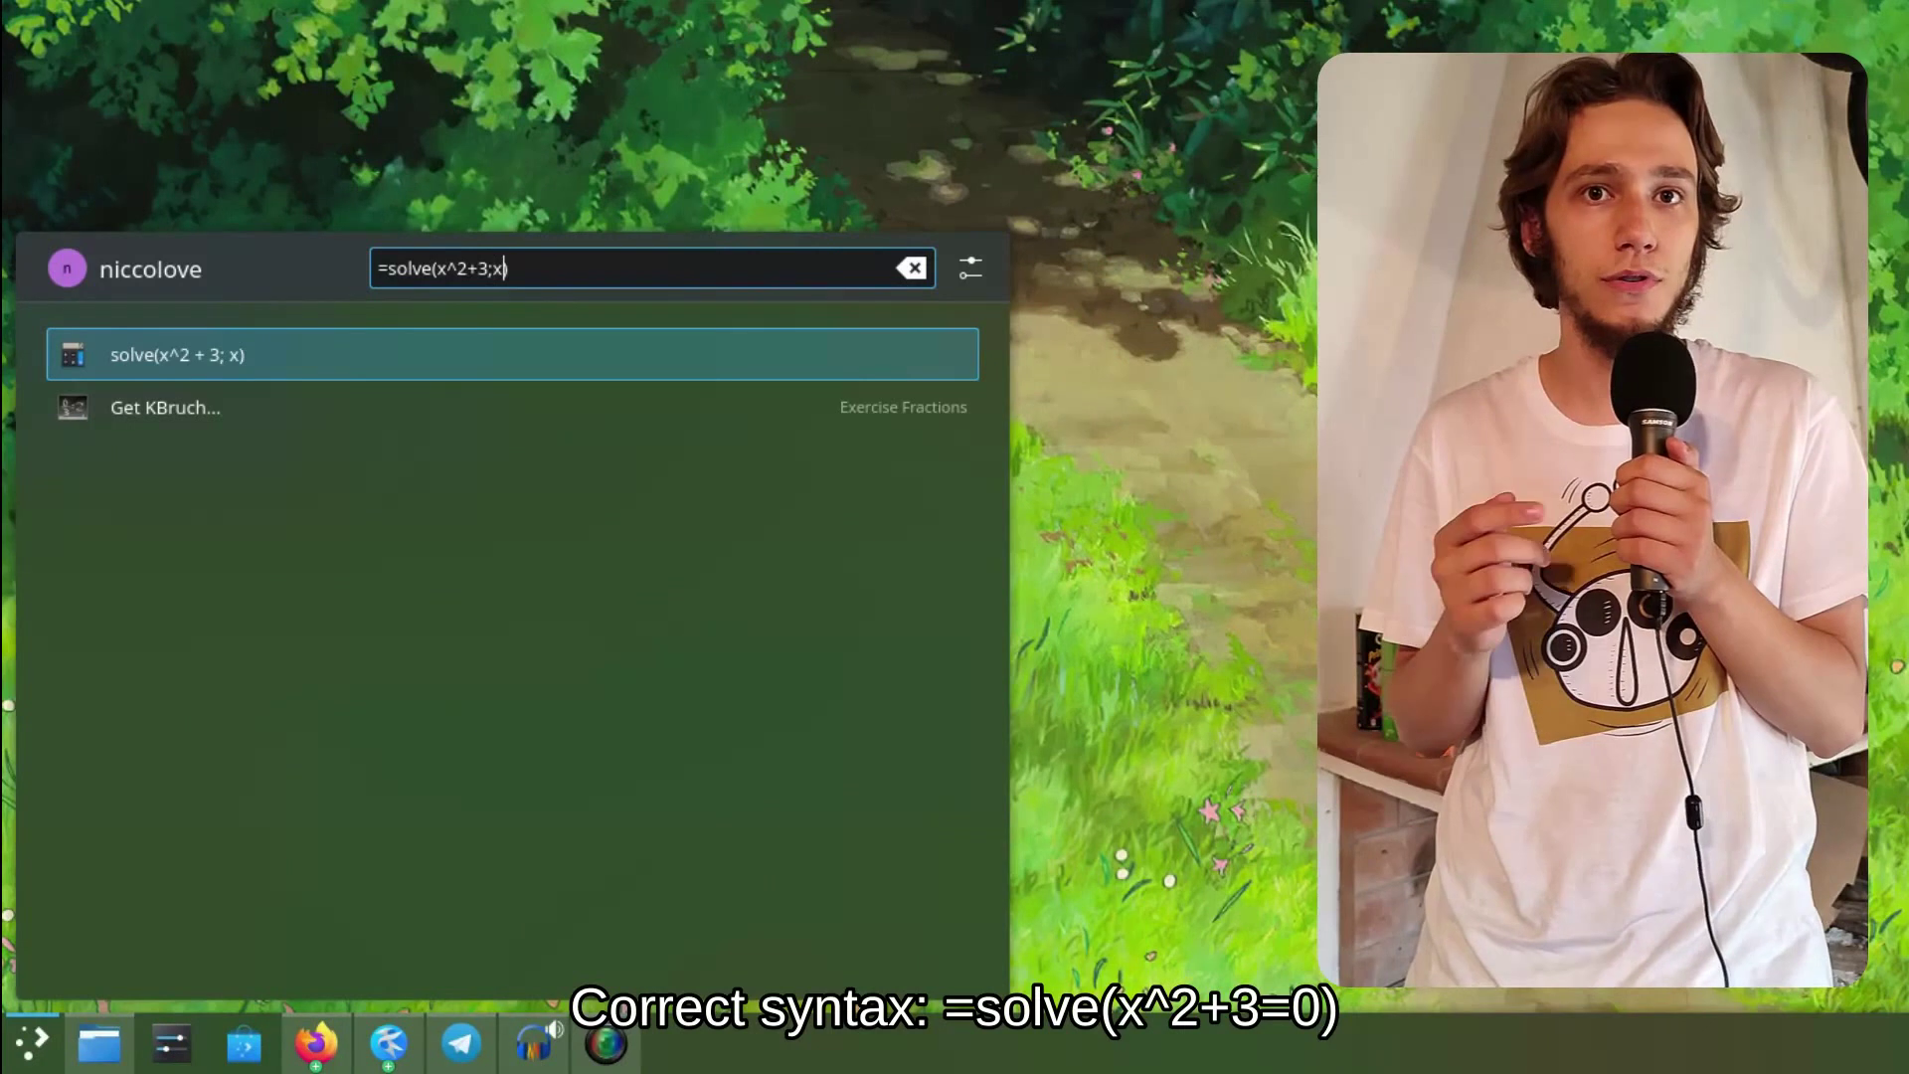
Step: Replace the query with =integrate(x), then =differentiate(x^2), and select it
{"action": "key", "text": "ctrl+a"}
{"action": "type", "text": "=integrate("}
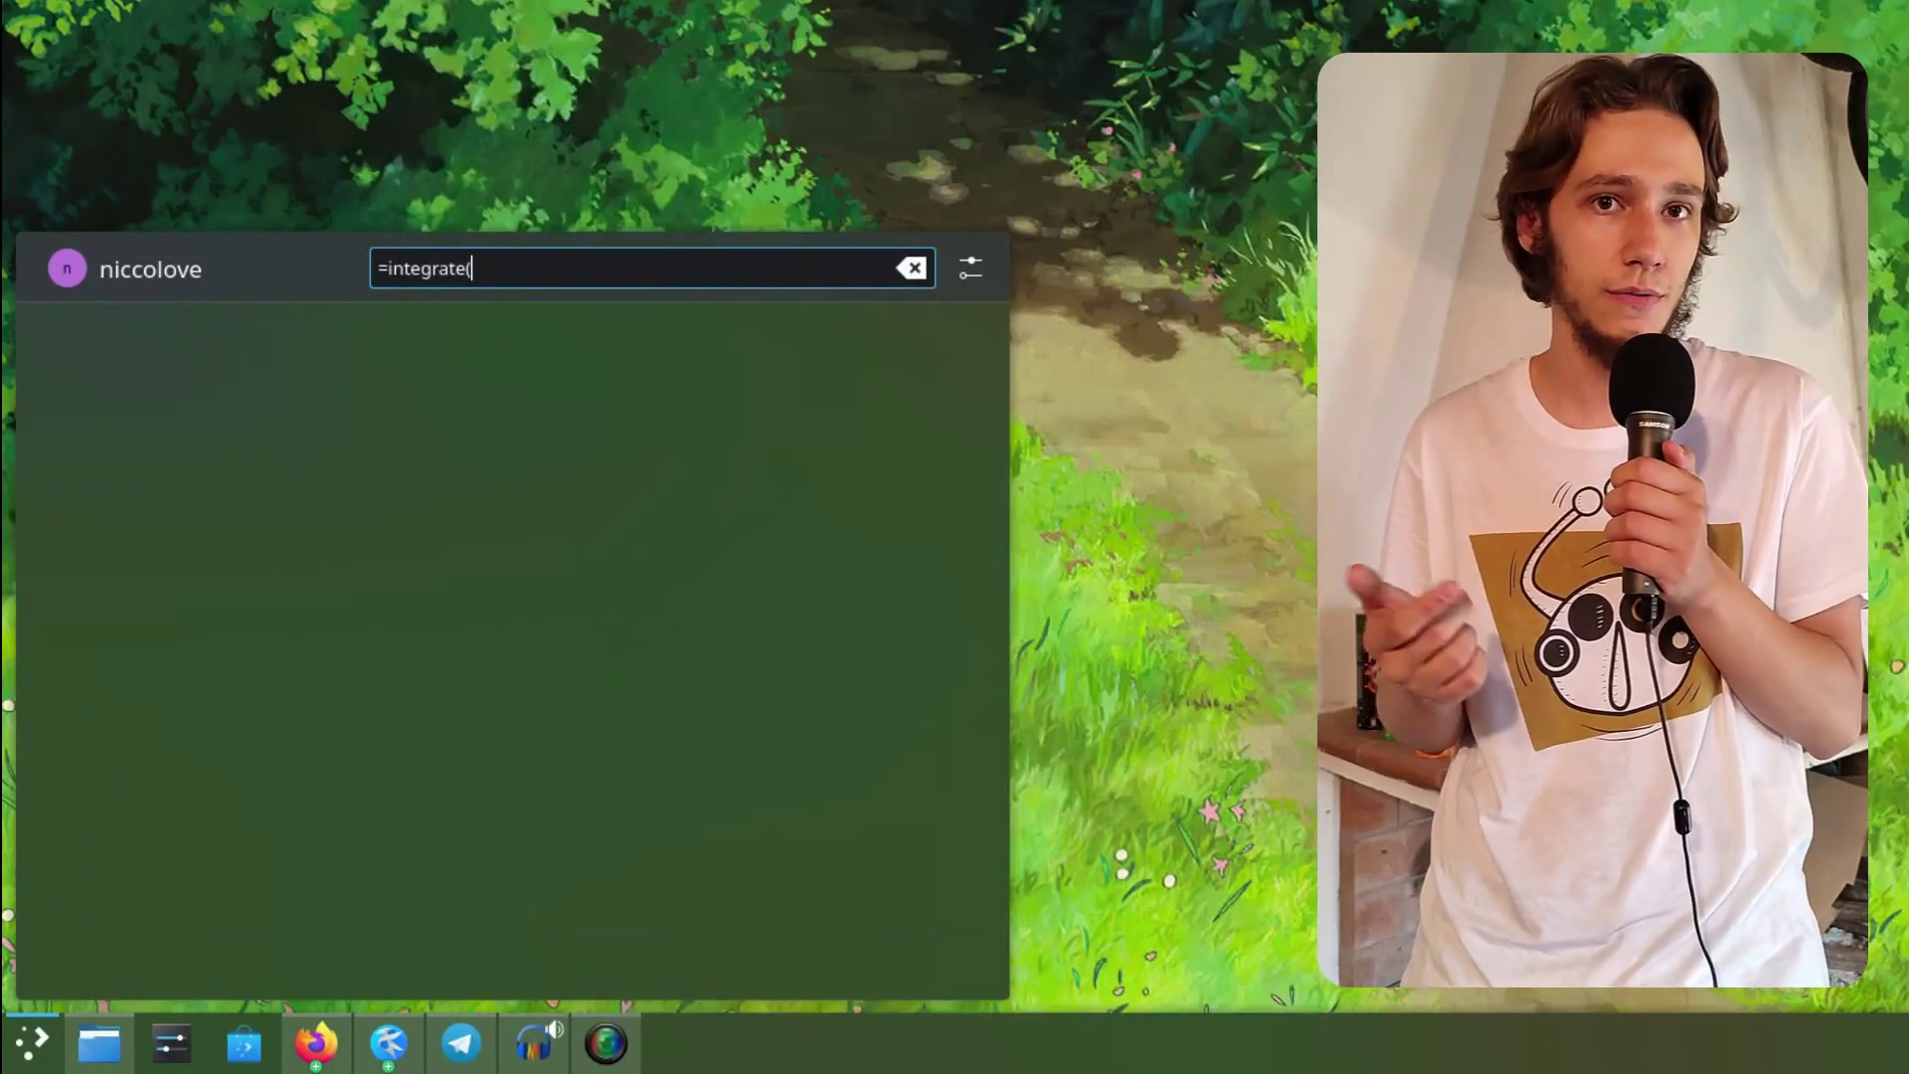
{"action": "type", "text": "x)"}
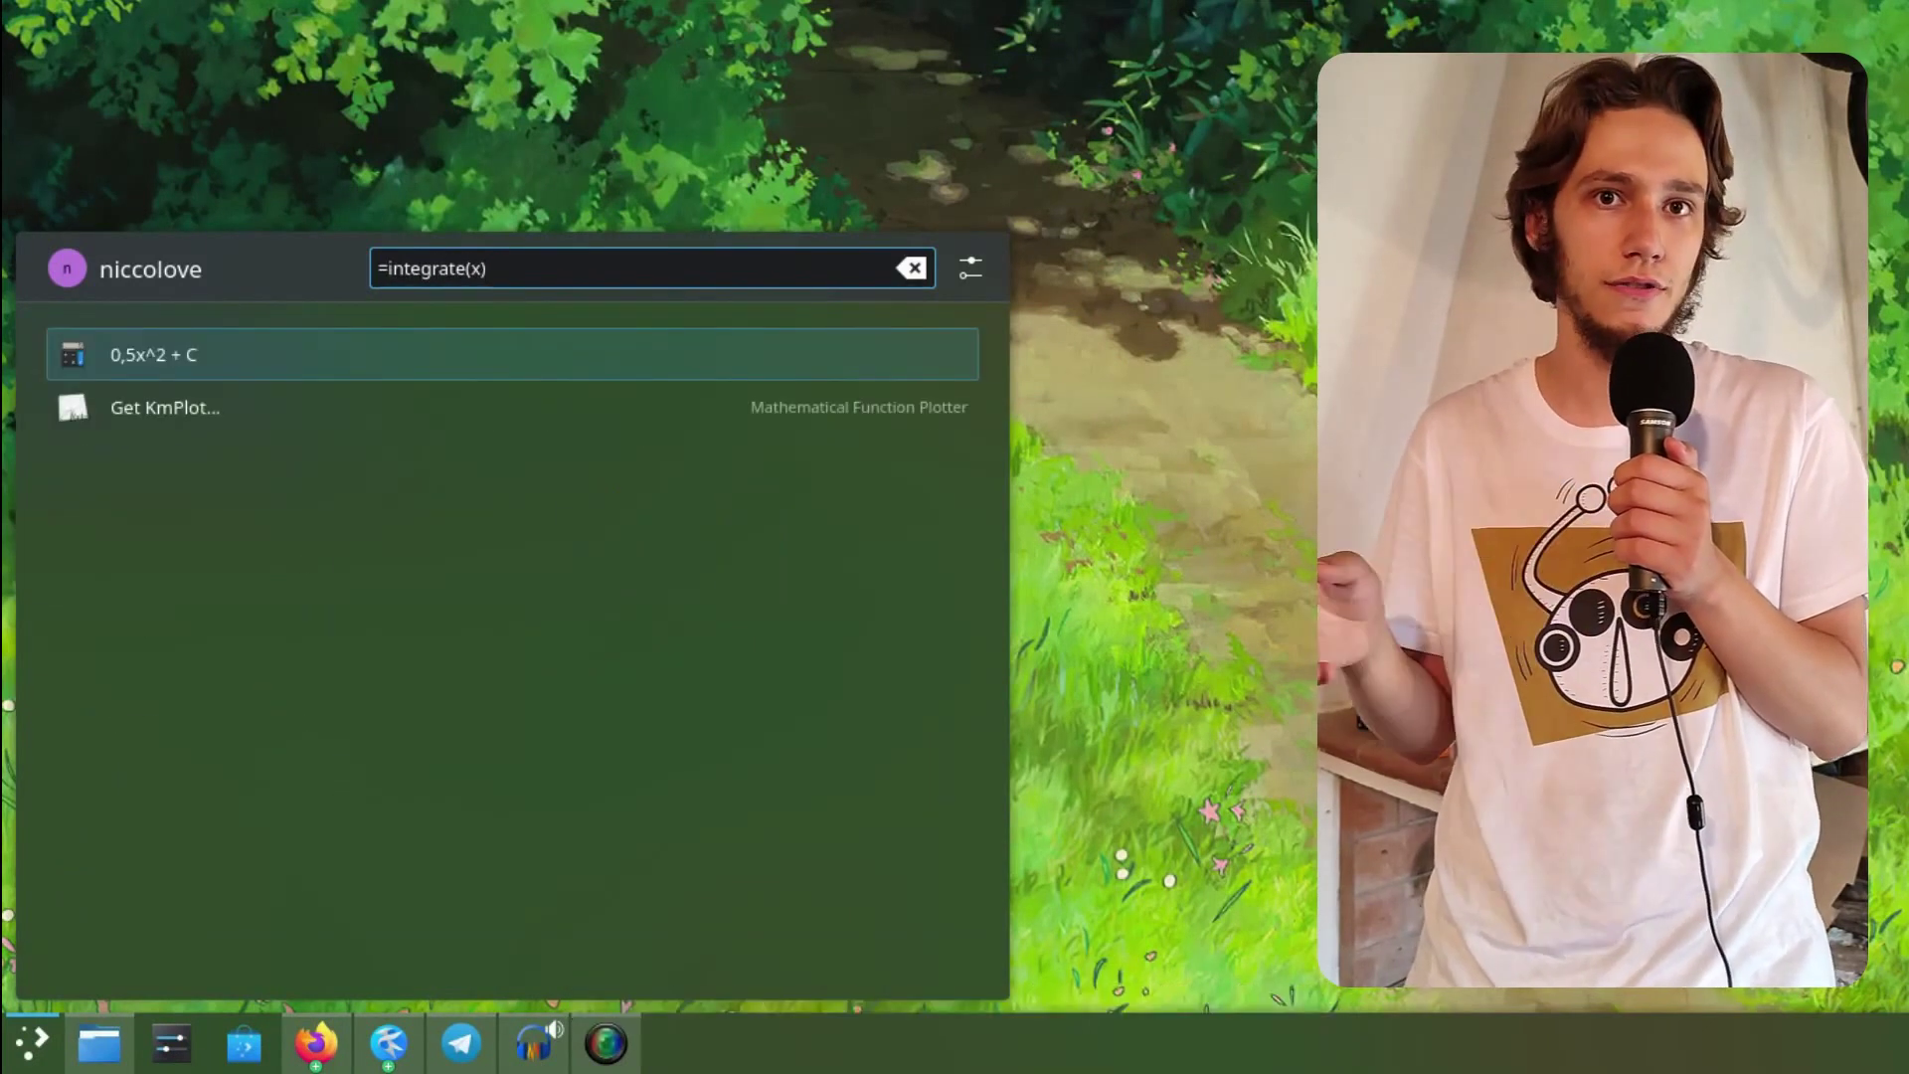
{"action": "key", "text": "ctrl+a"}
{"action": "type", "text": "=derivate"}
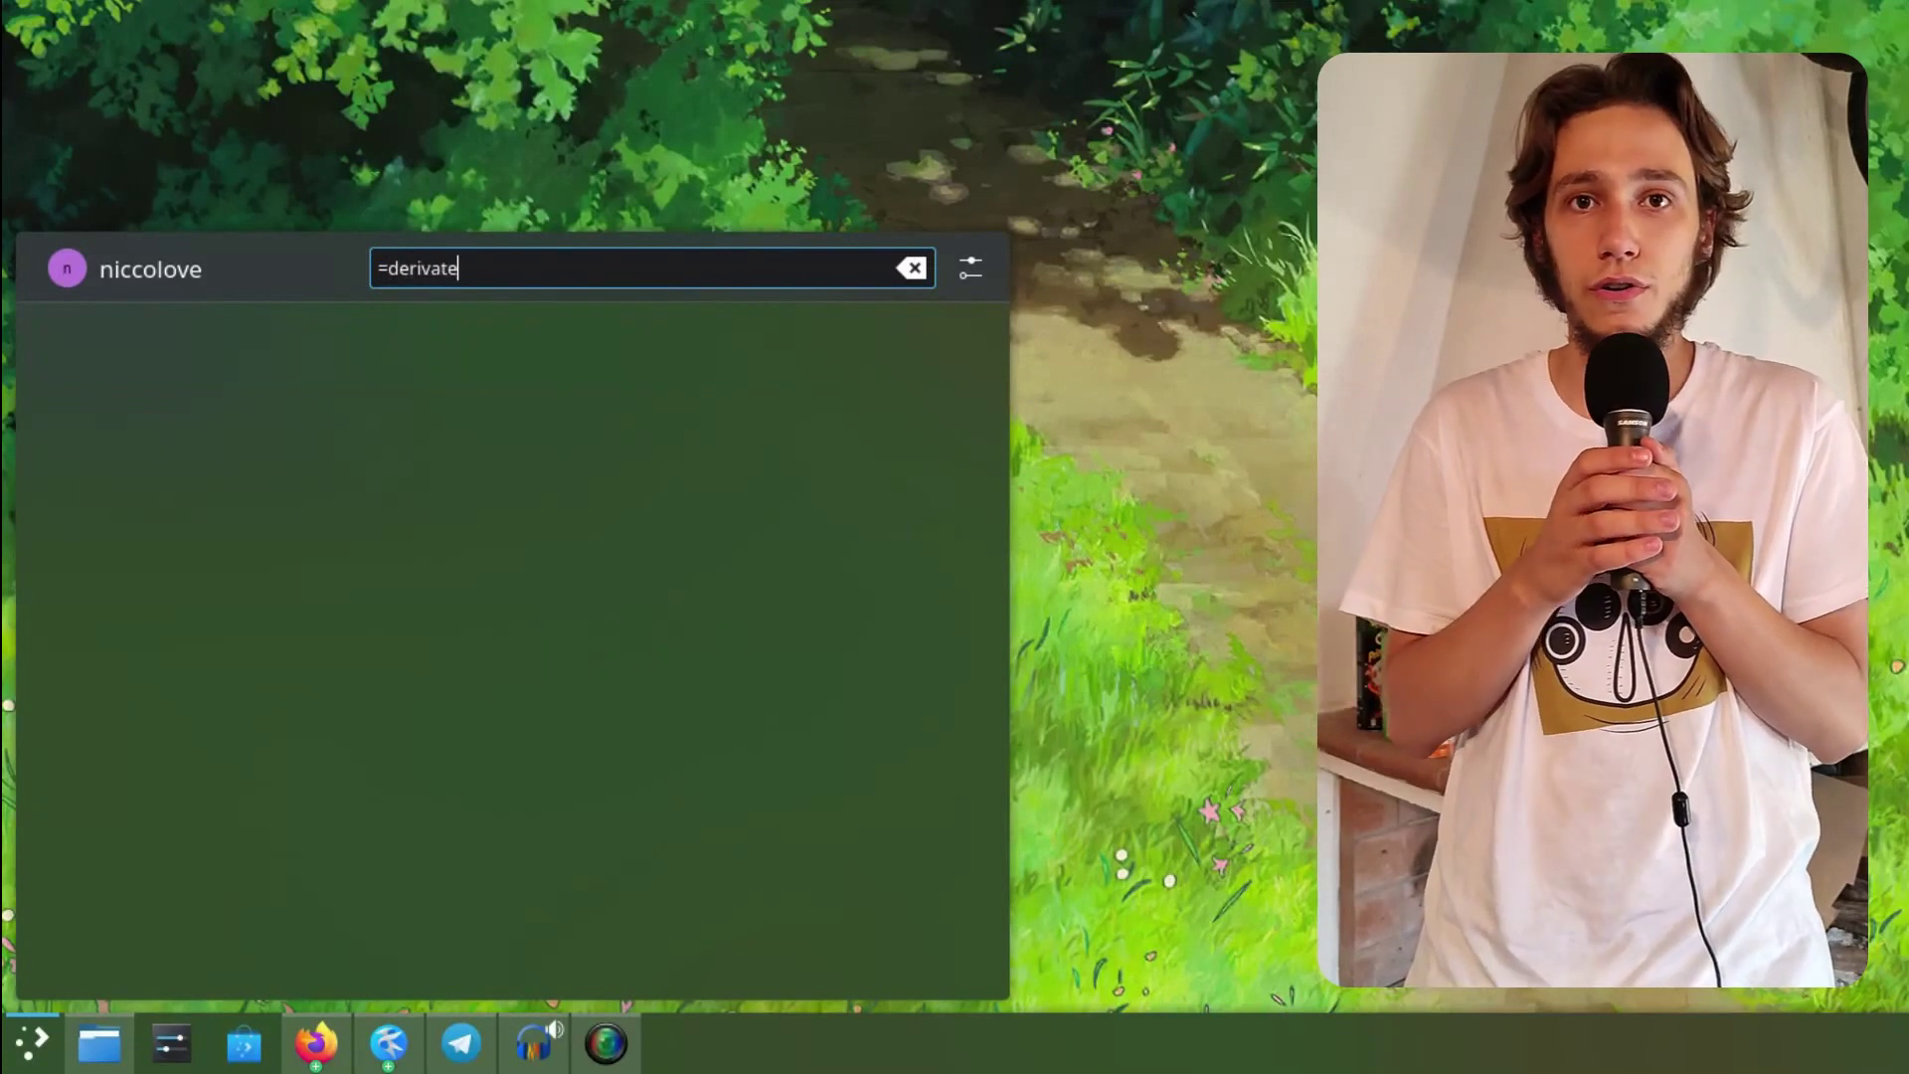
{"action": "type", "text": "(x^2)"}
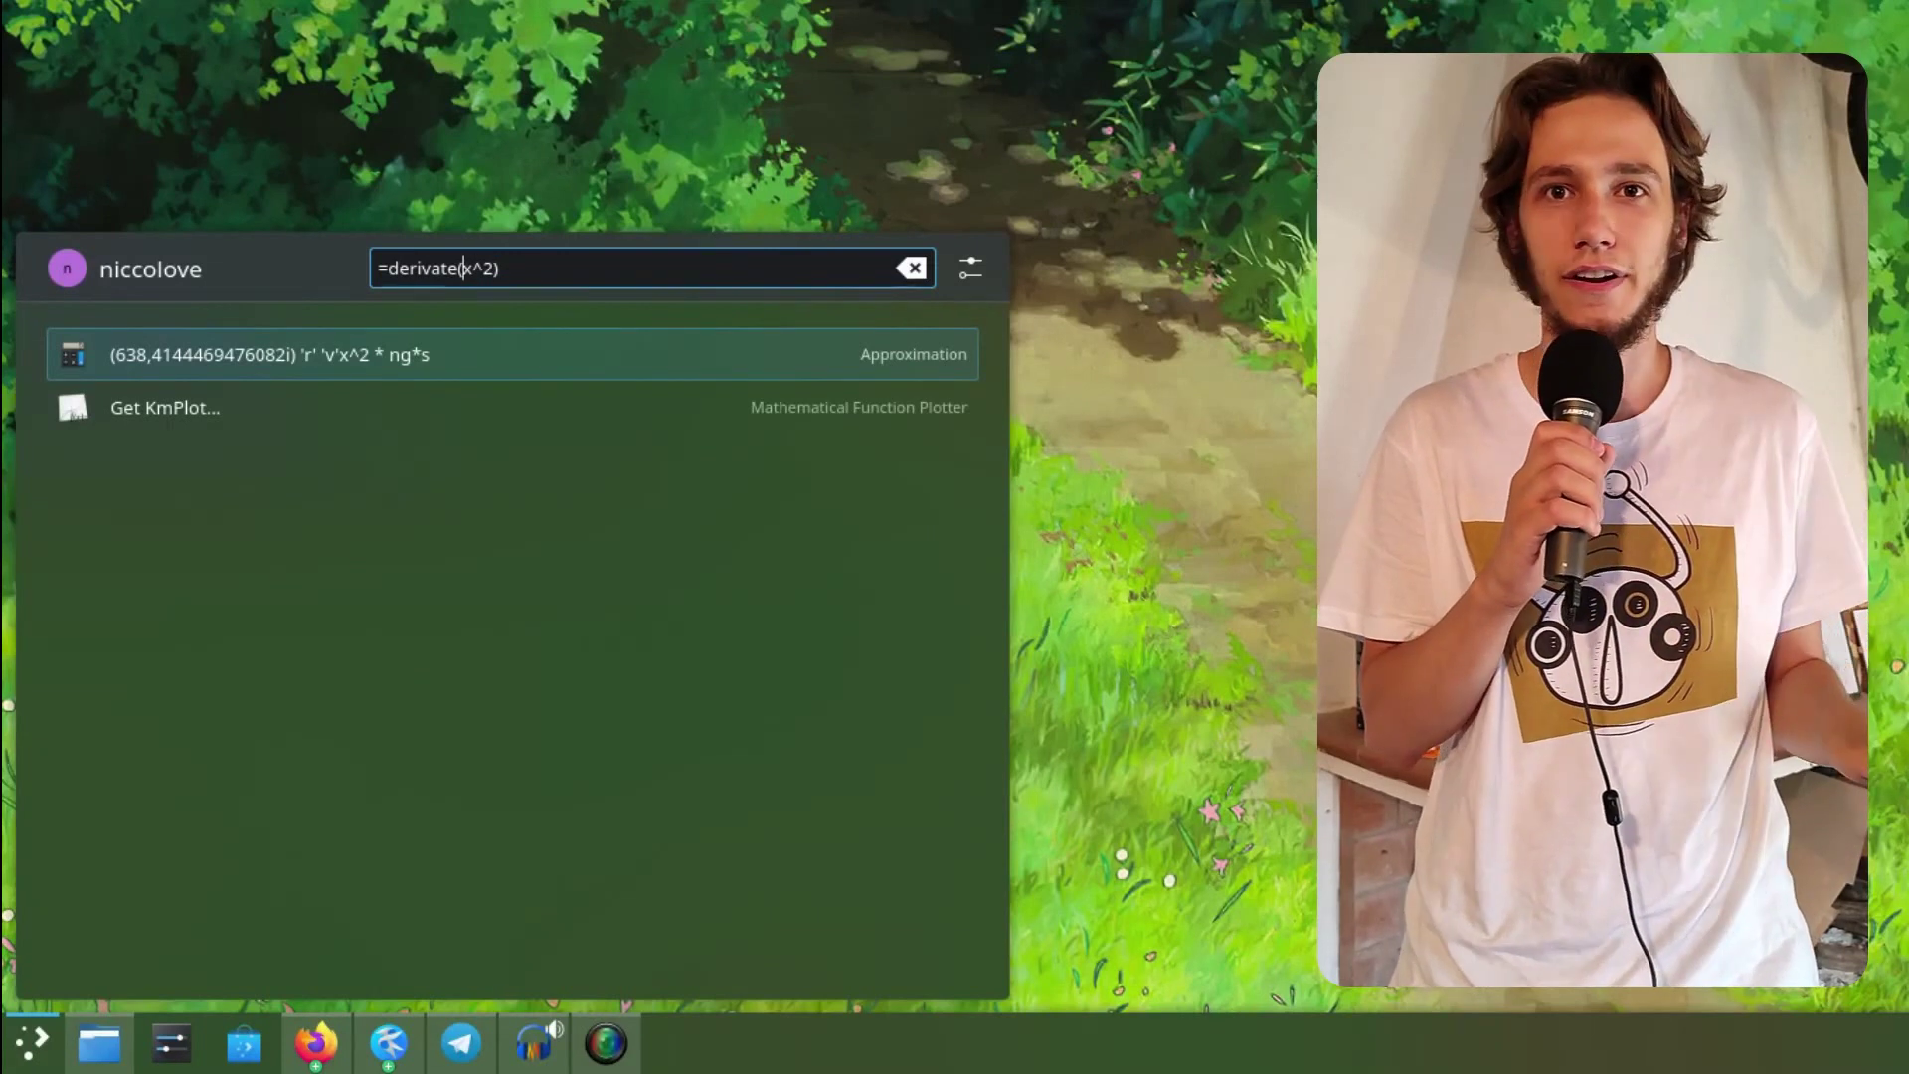
{"action": "key", "text": "ctrl+shift+Left"}
{"action": "type", "text": "differentiate"}
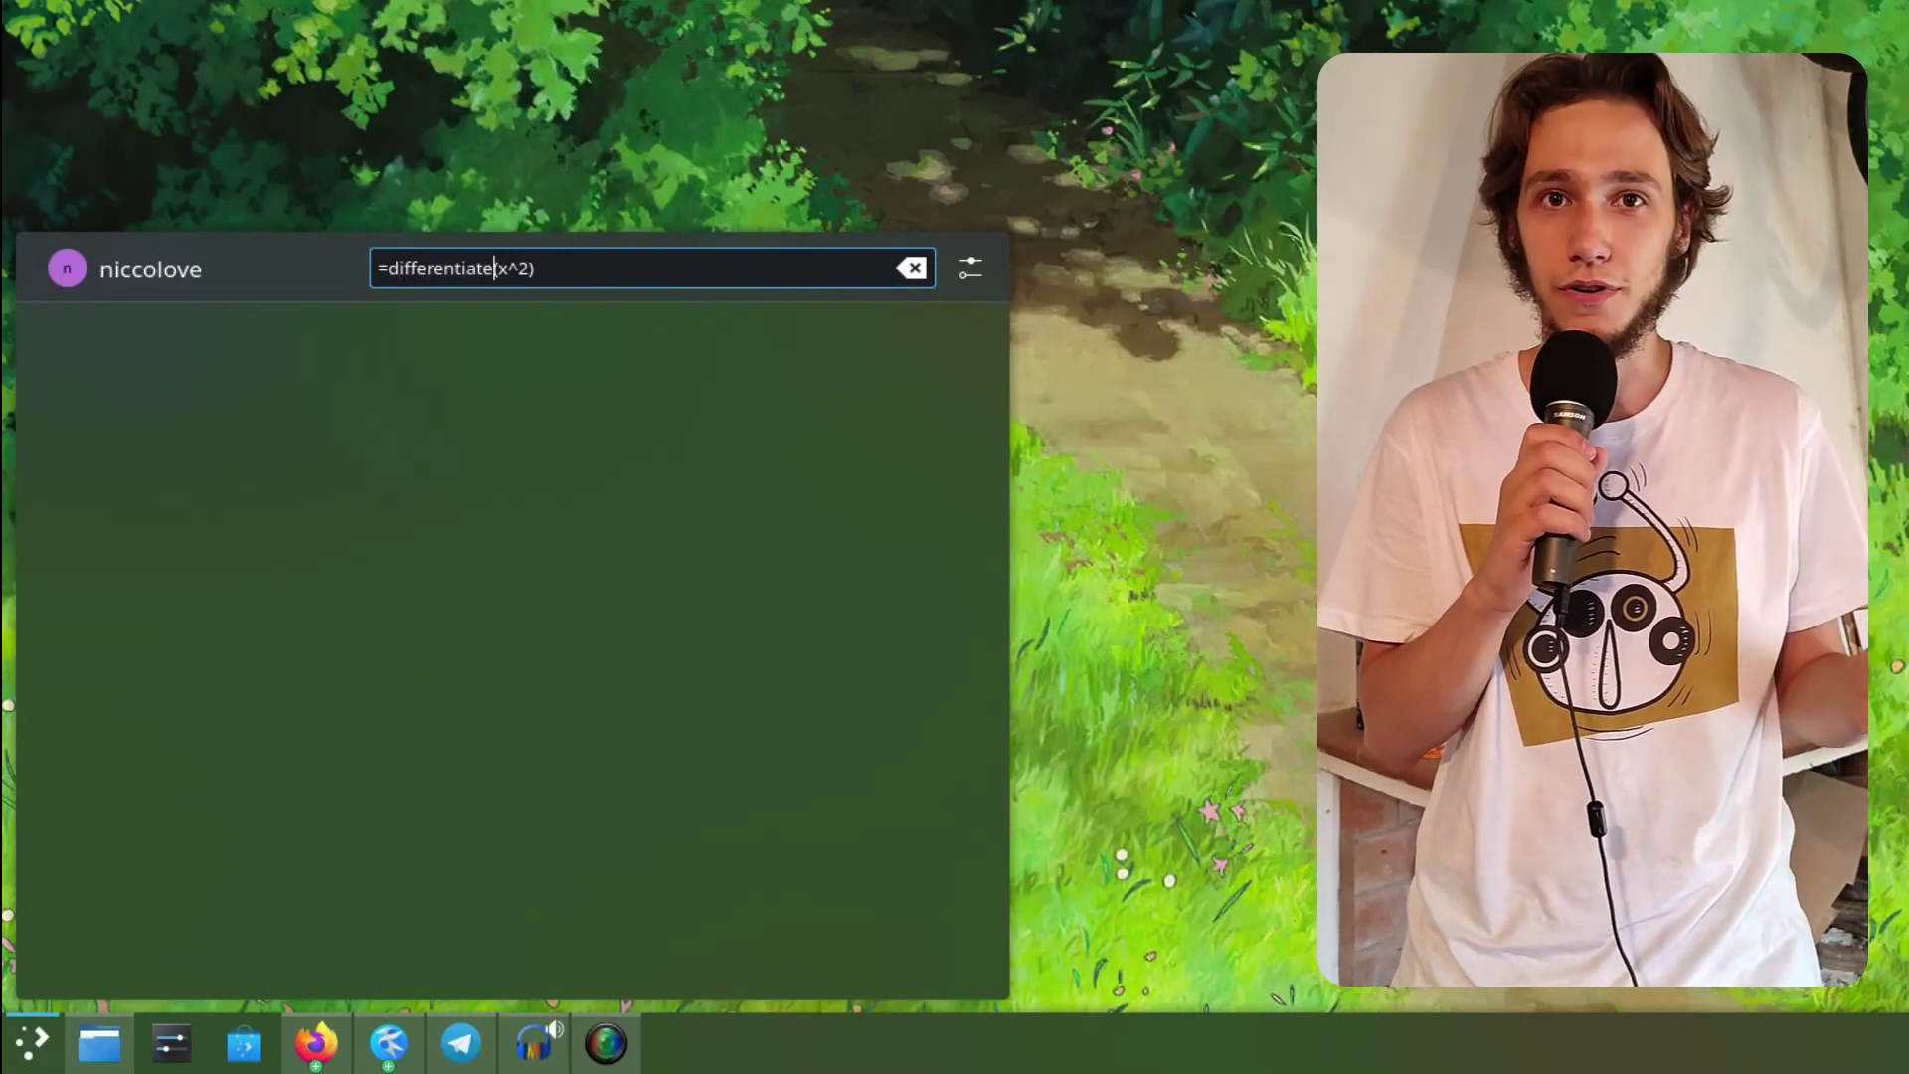
{"action": "key", "text": "ctrl+a"}
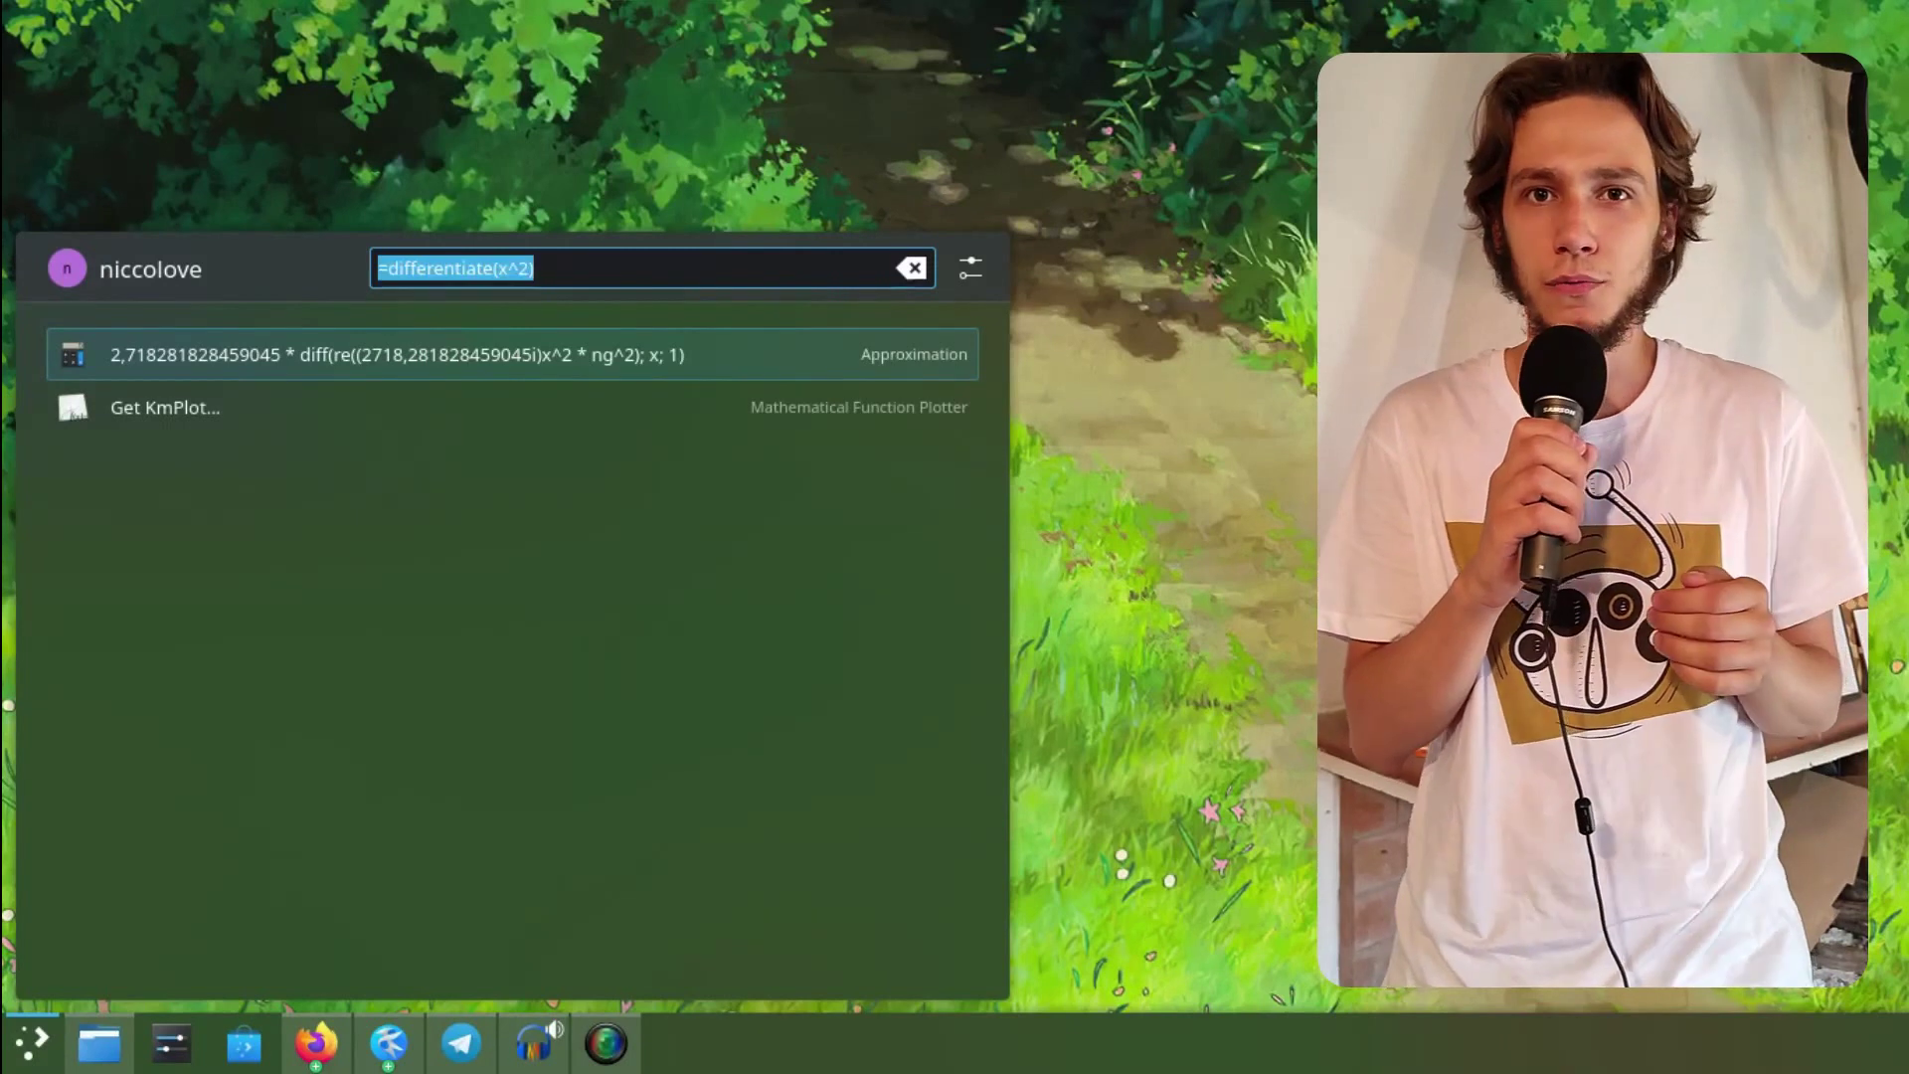
Step: Clear the differentiate query and enter =plot(sin(x)) in Kickoff search
{"action": "key", "text": "BackSpace"}
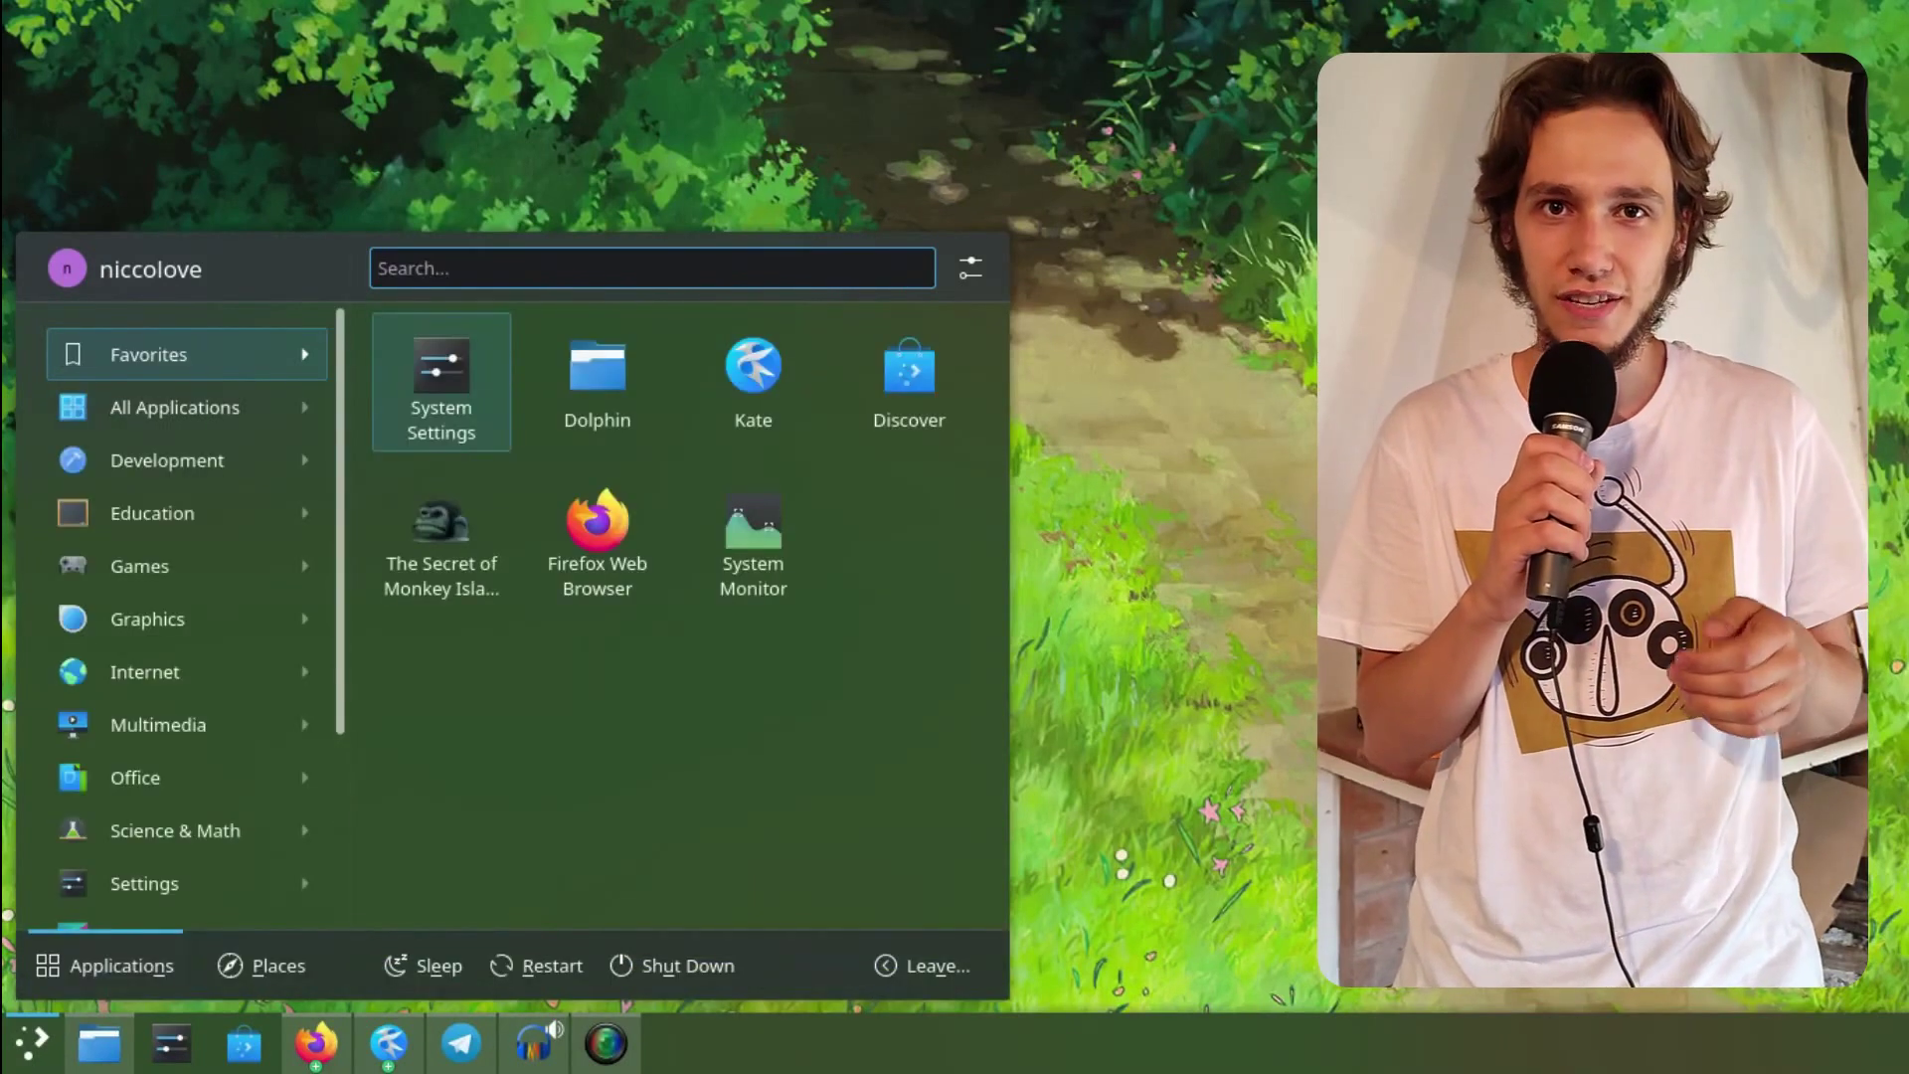
{"action": "type", "text": "=plot(sin"}
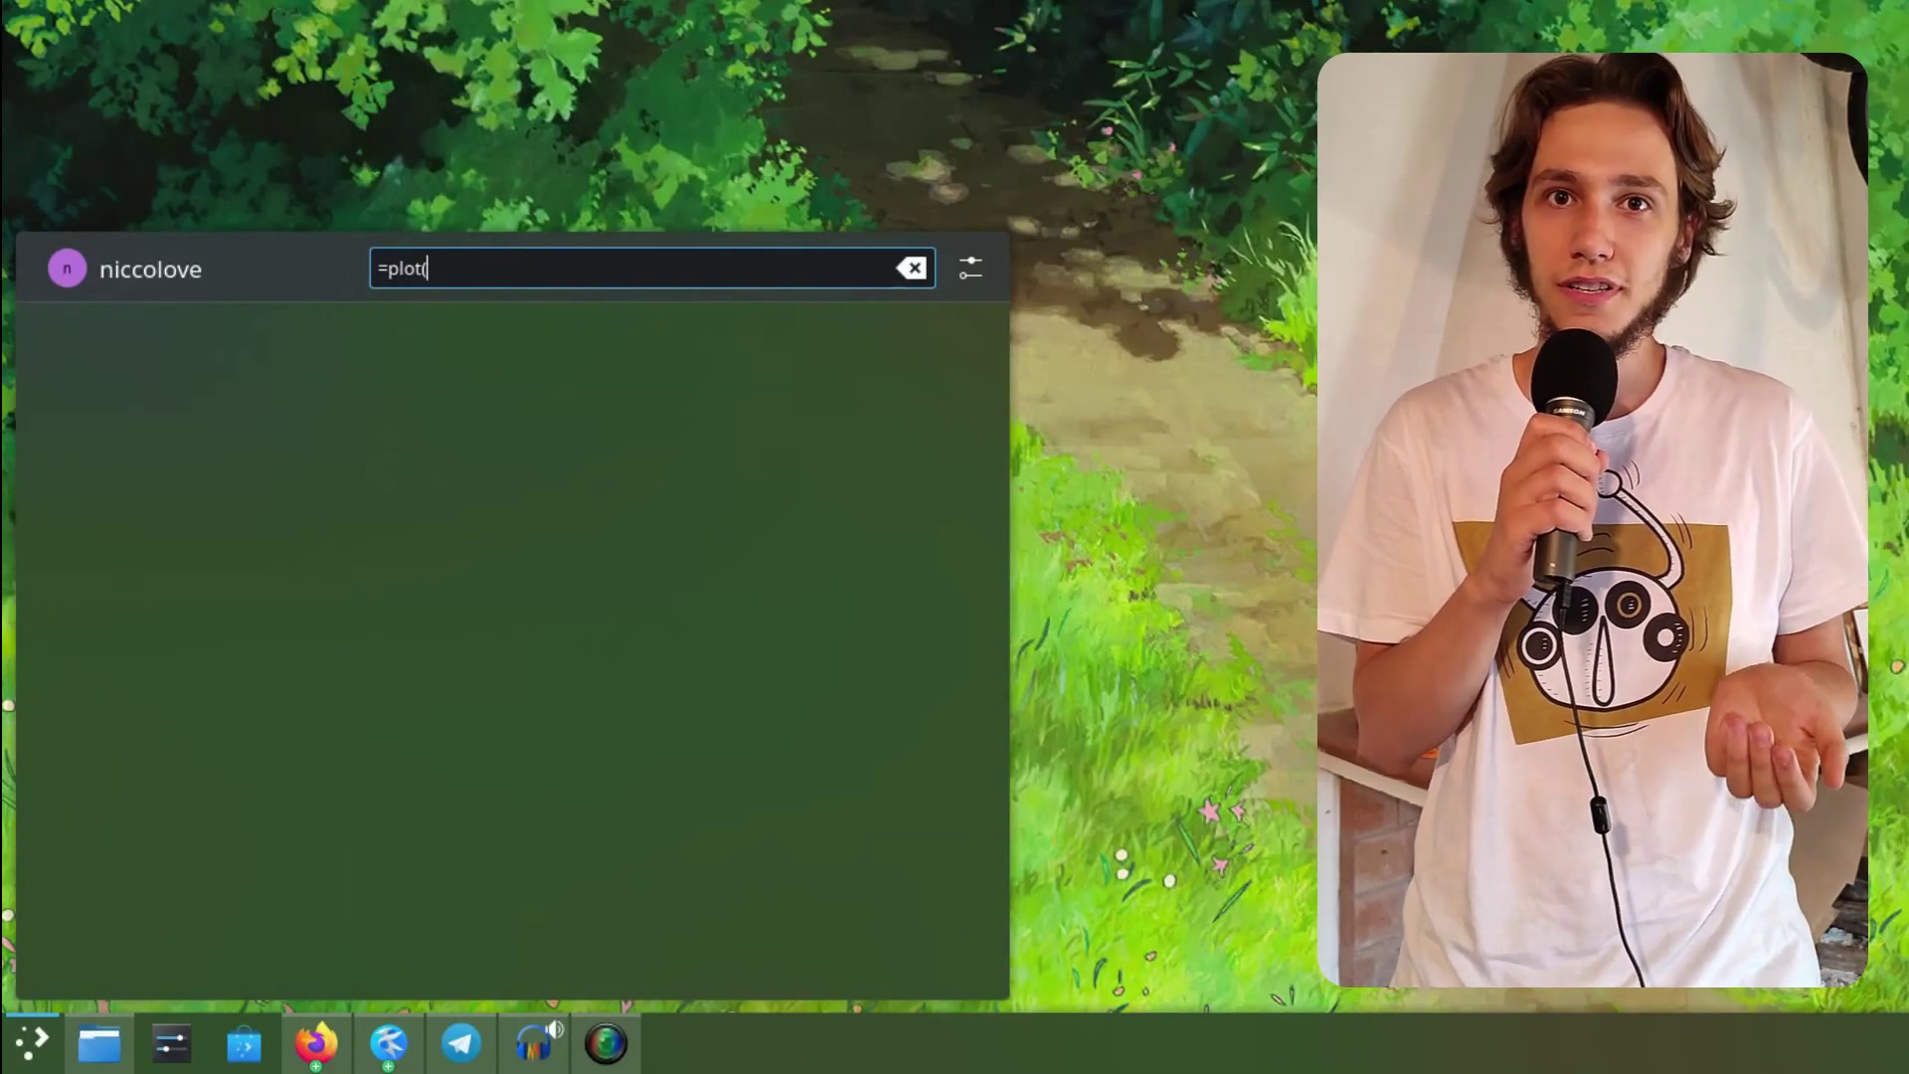
{"action": "type", "text": "(x))"}
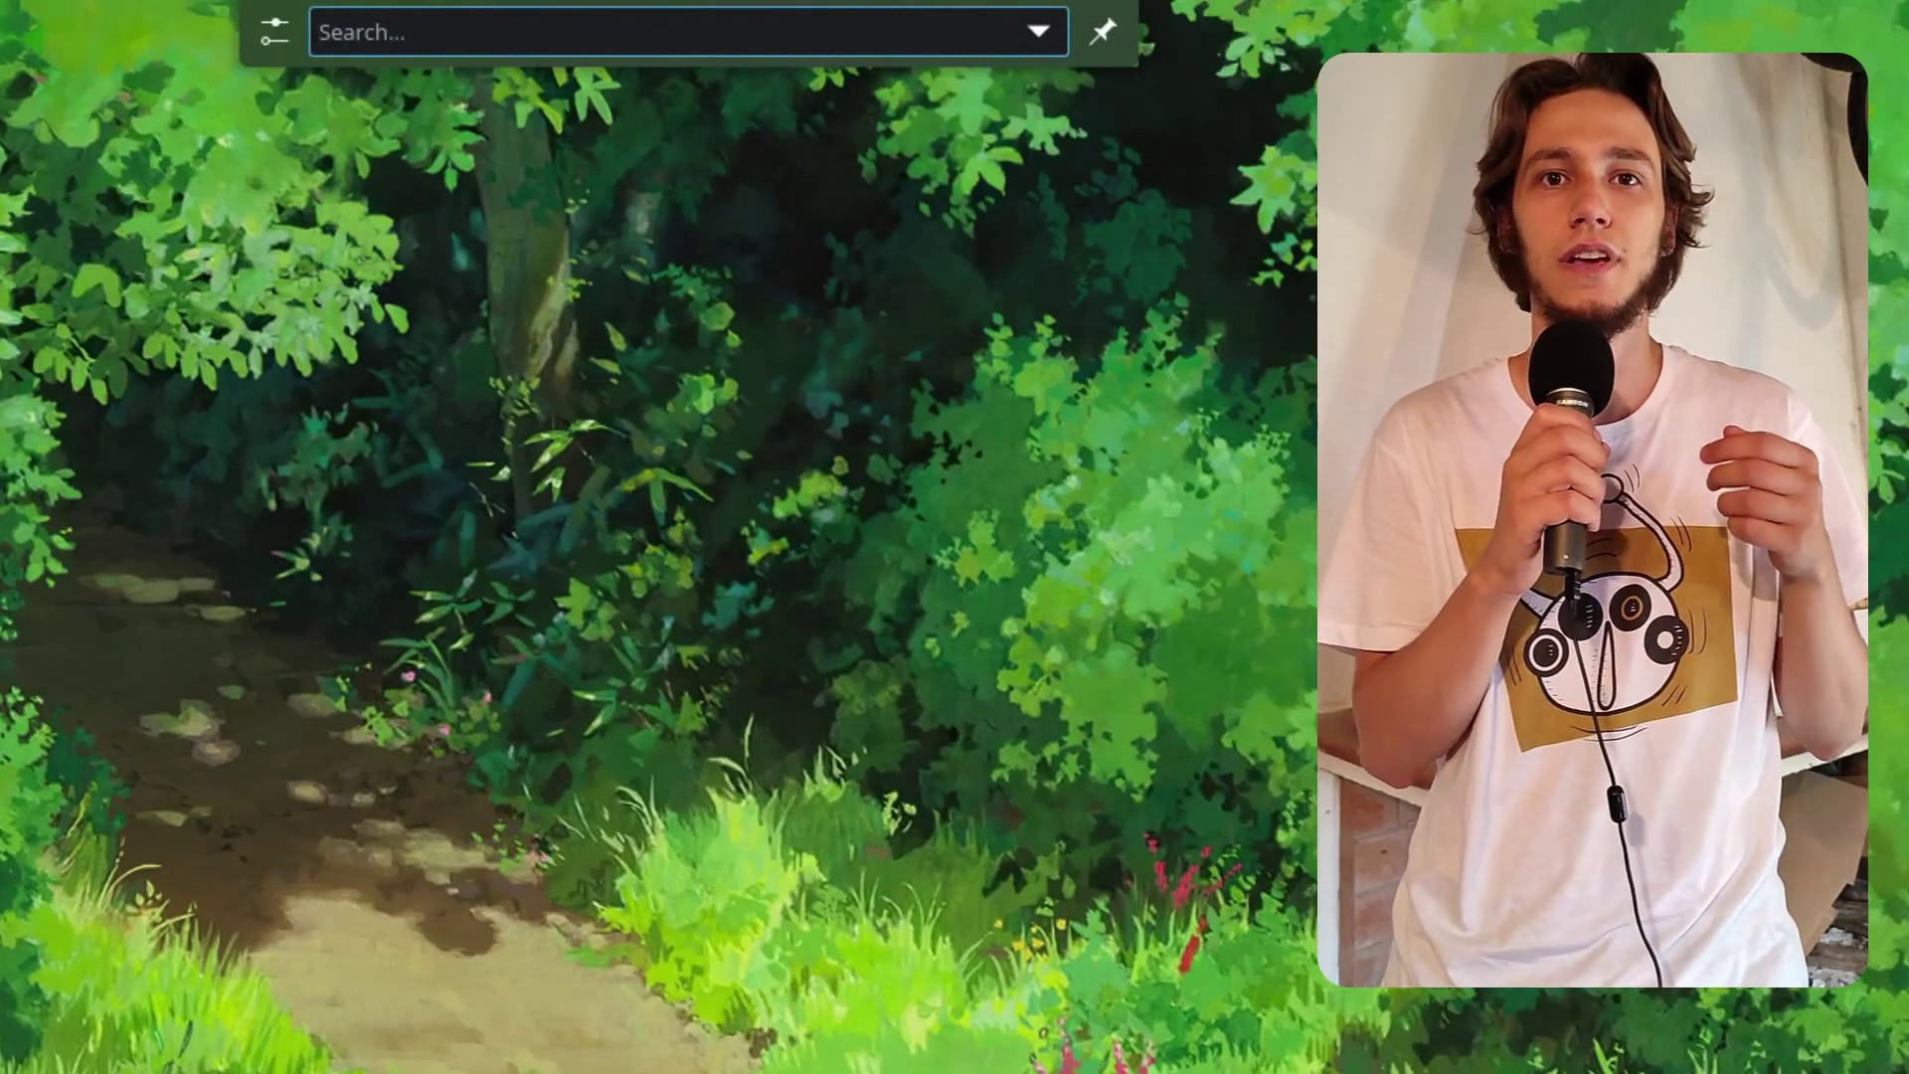
Step: Get Spell Checker suggestions for misspelled 'spell sexxx' queries, then begin a 'define' query
{"action": "type", "text": "spell sex"}
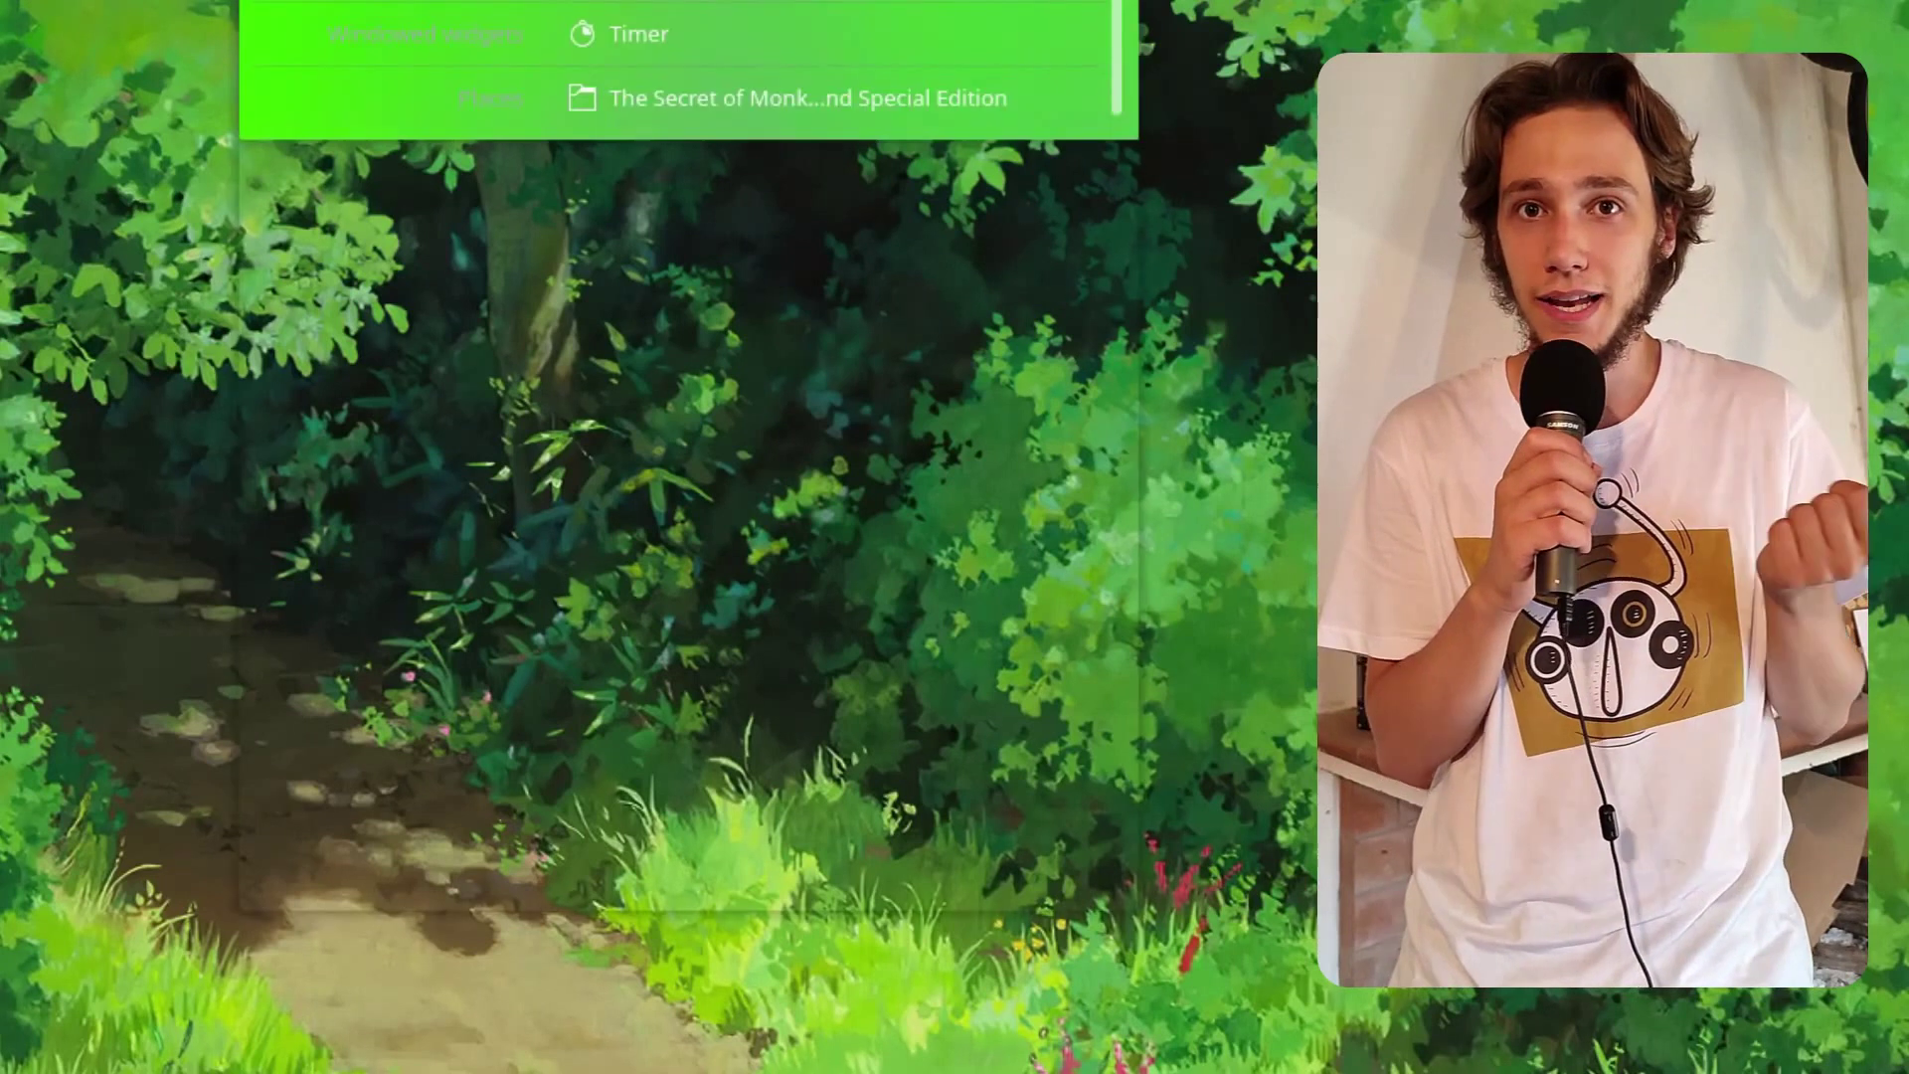
{"action": "type", "text": "xx"}
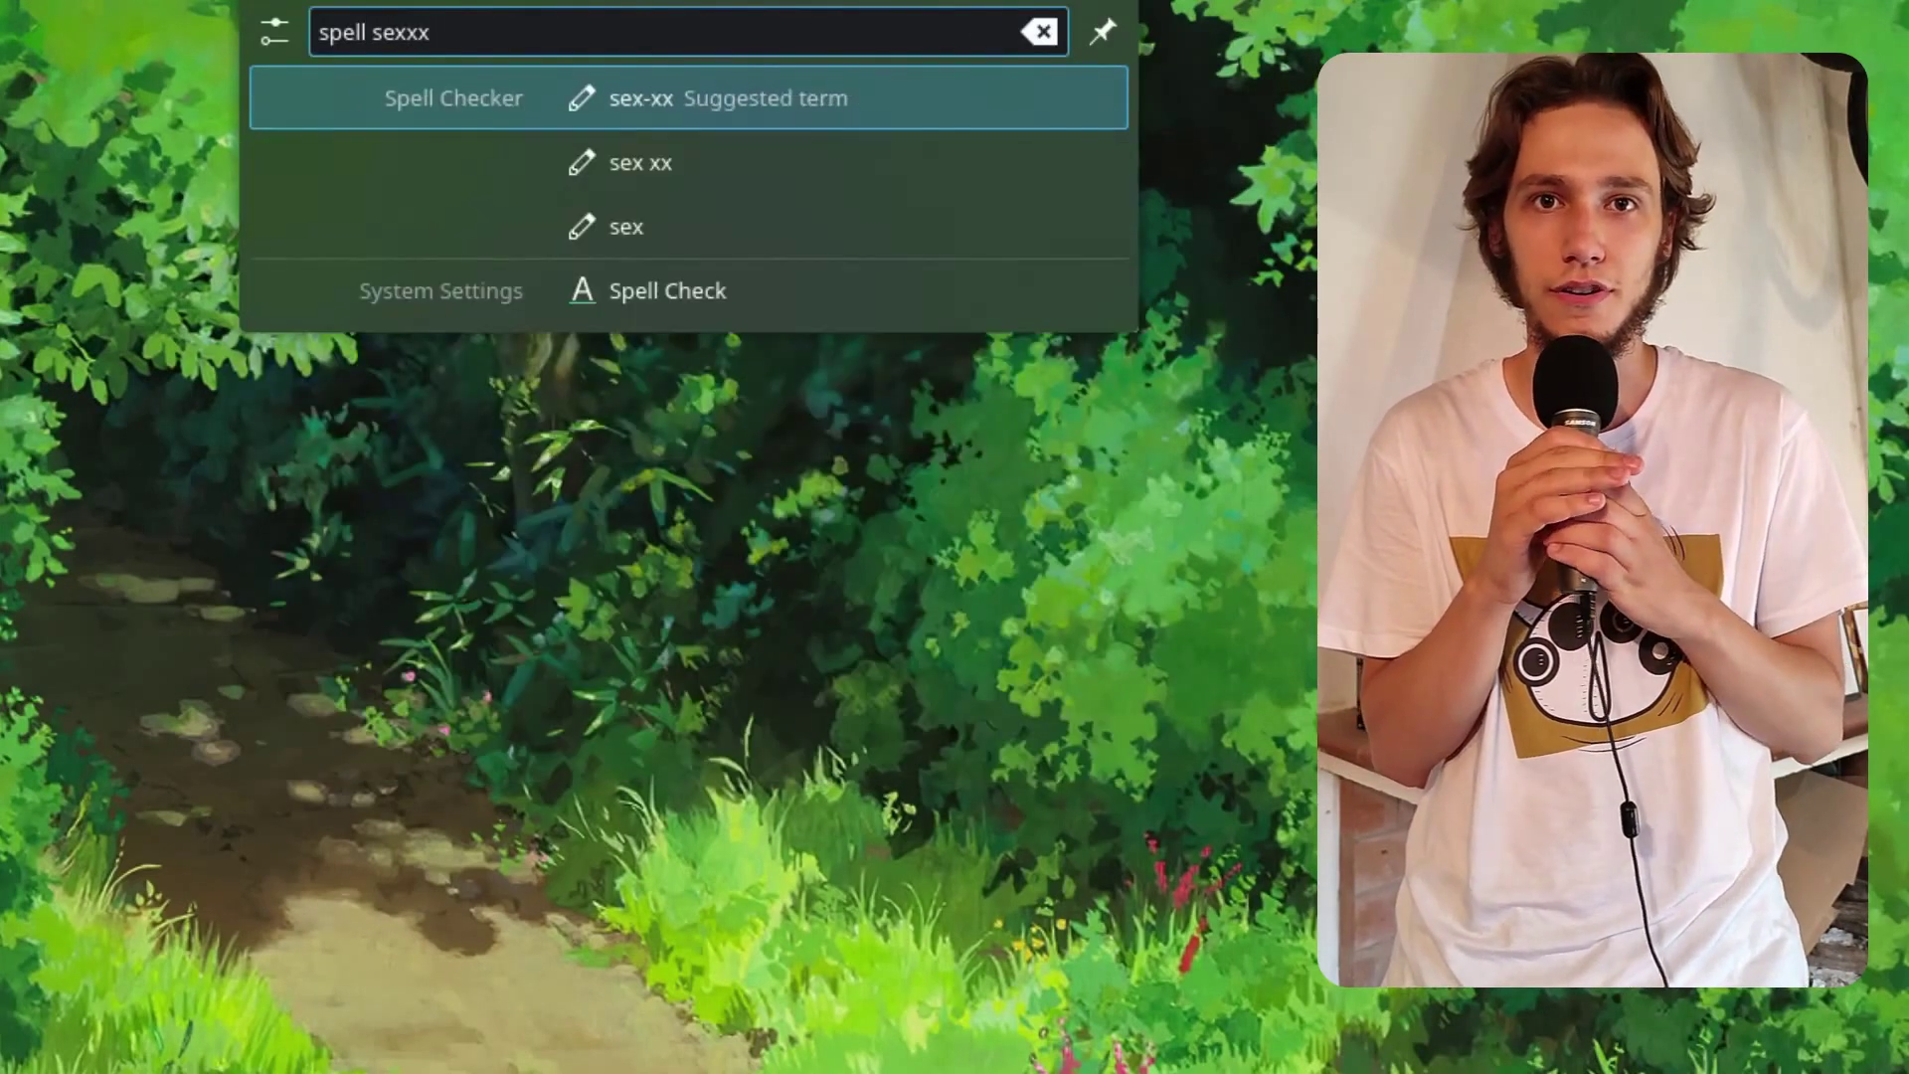
{"action": "key", "text": "BackSpace"}
{"action": "key", "text": "BackSpace"}
{"action": "key", "text": "BackSpace"}
{"action": "key", "text": "BackSpace"}
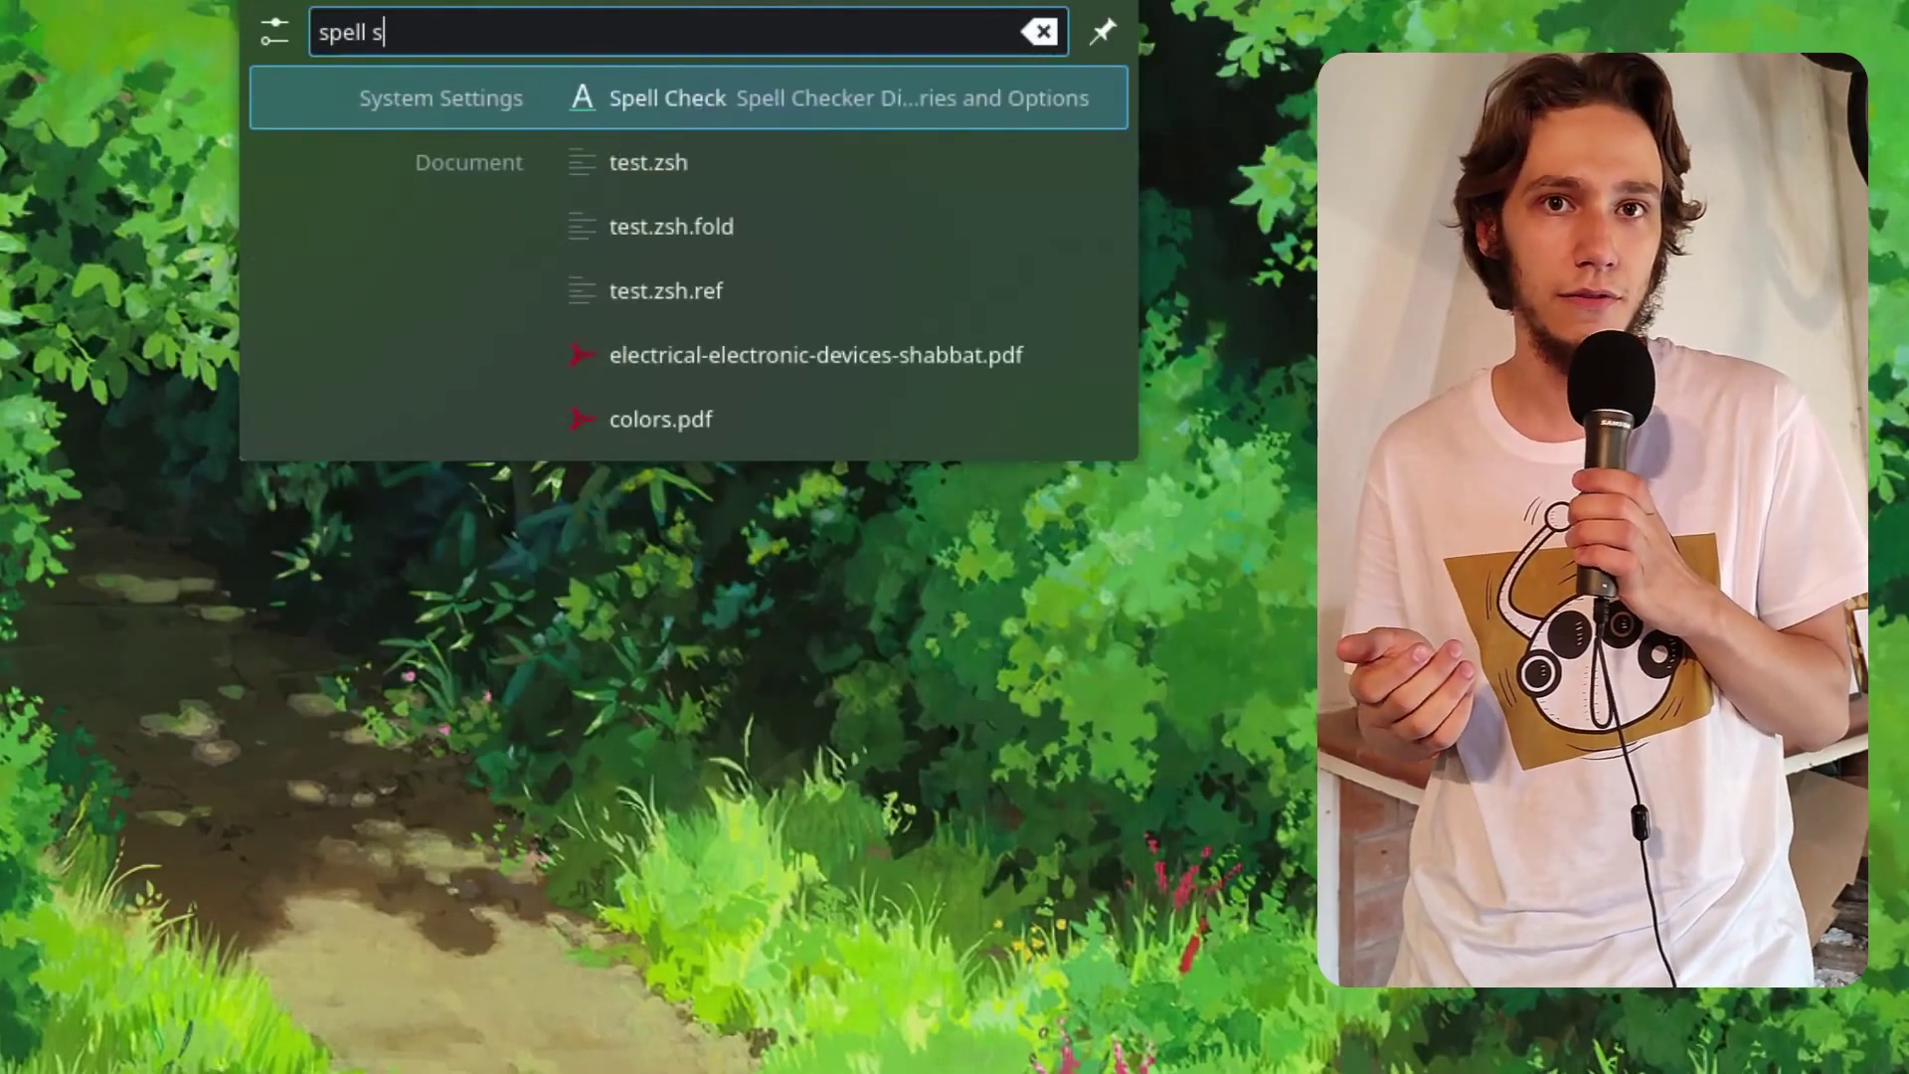
{"action": "type", "text": "x"}
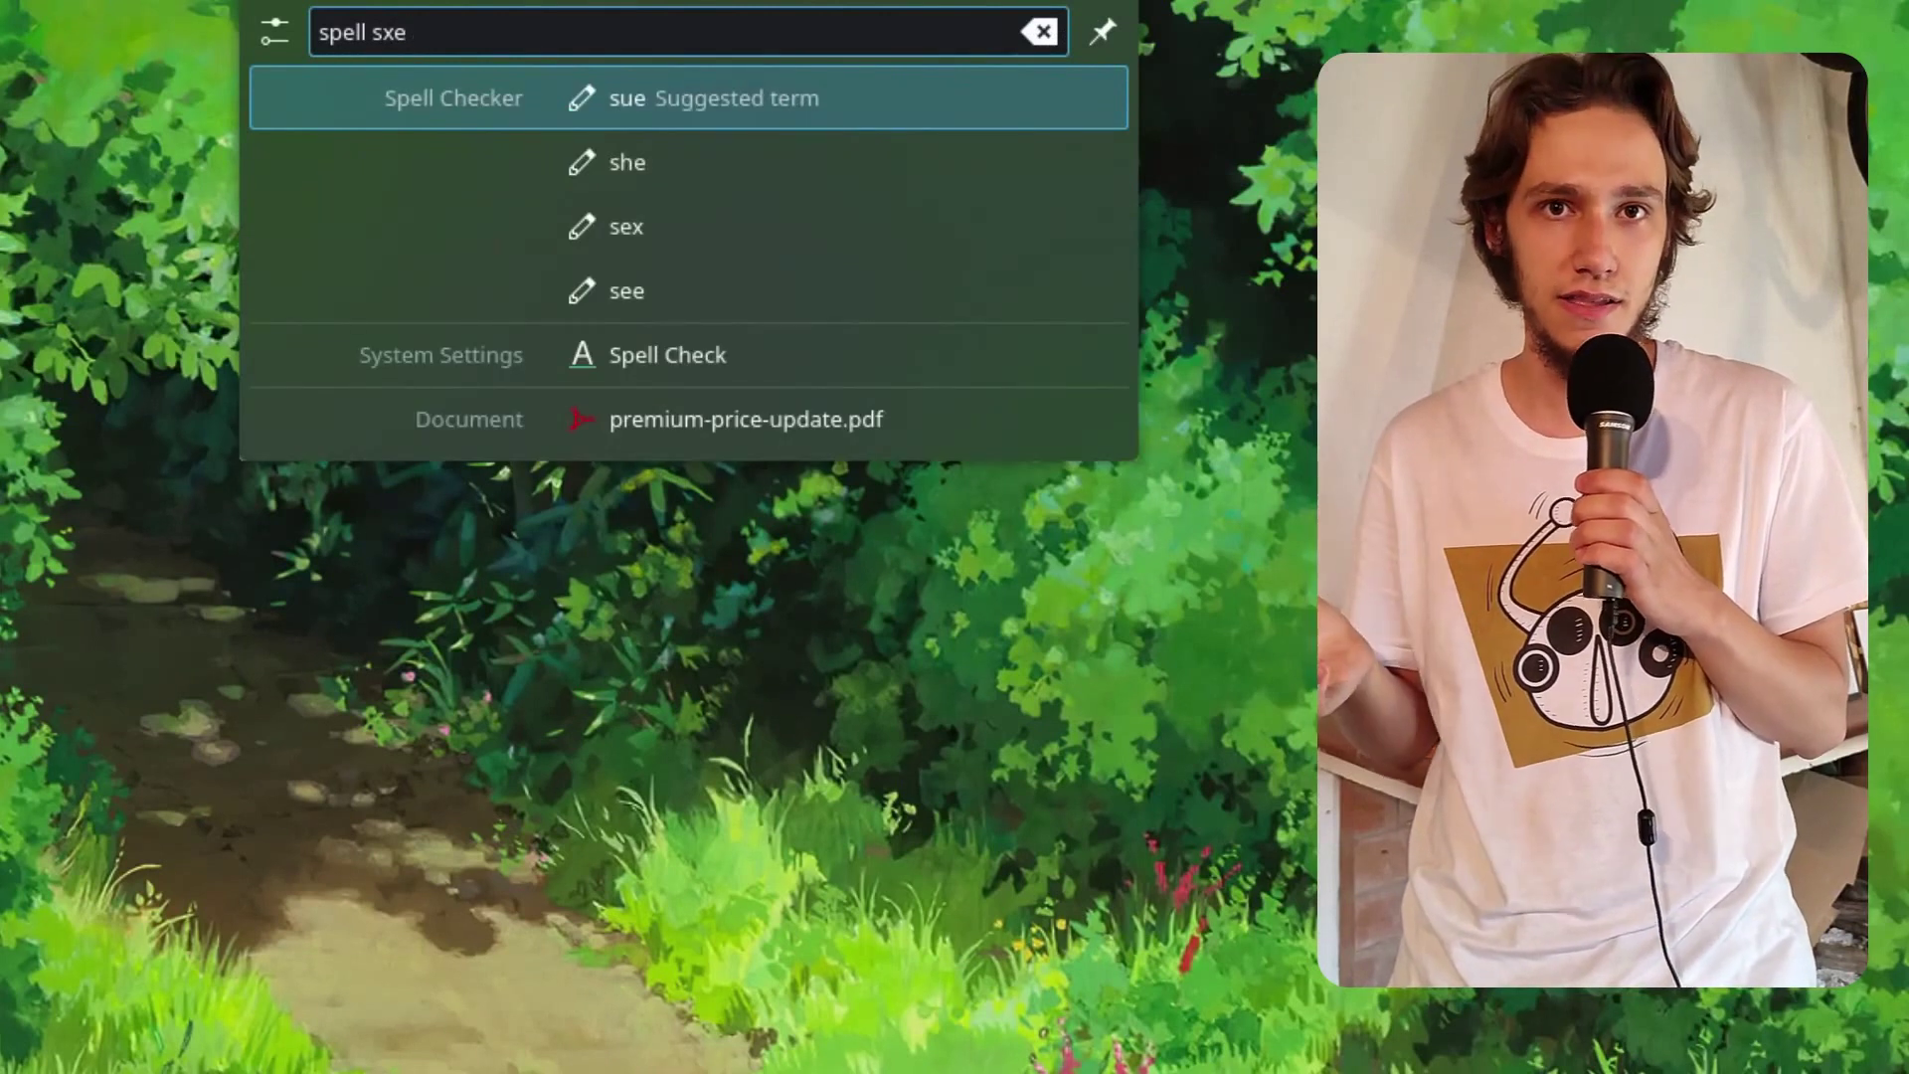
{"action": "key", "text": "ctrl+a"}
{"action": "type", "text": "define"}
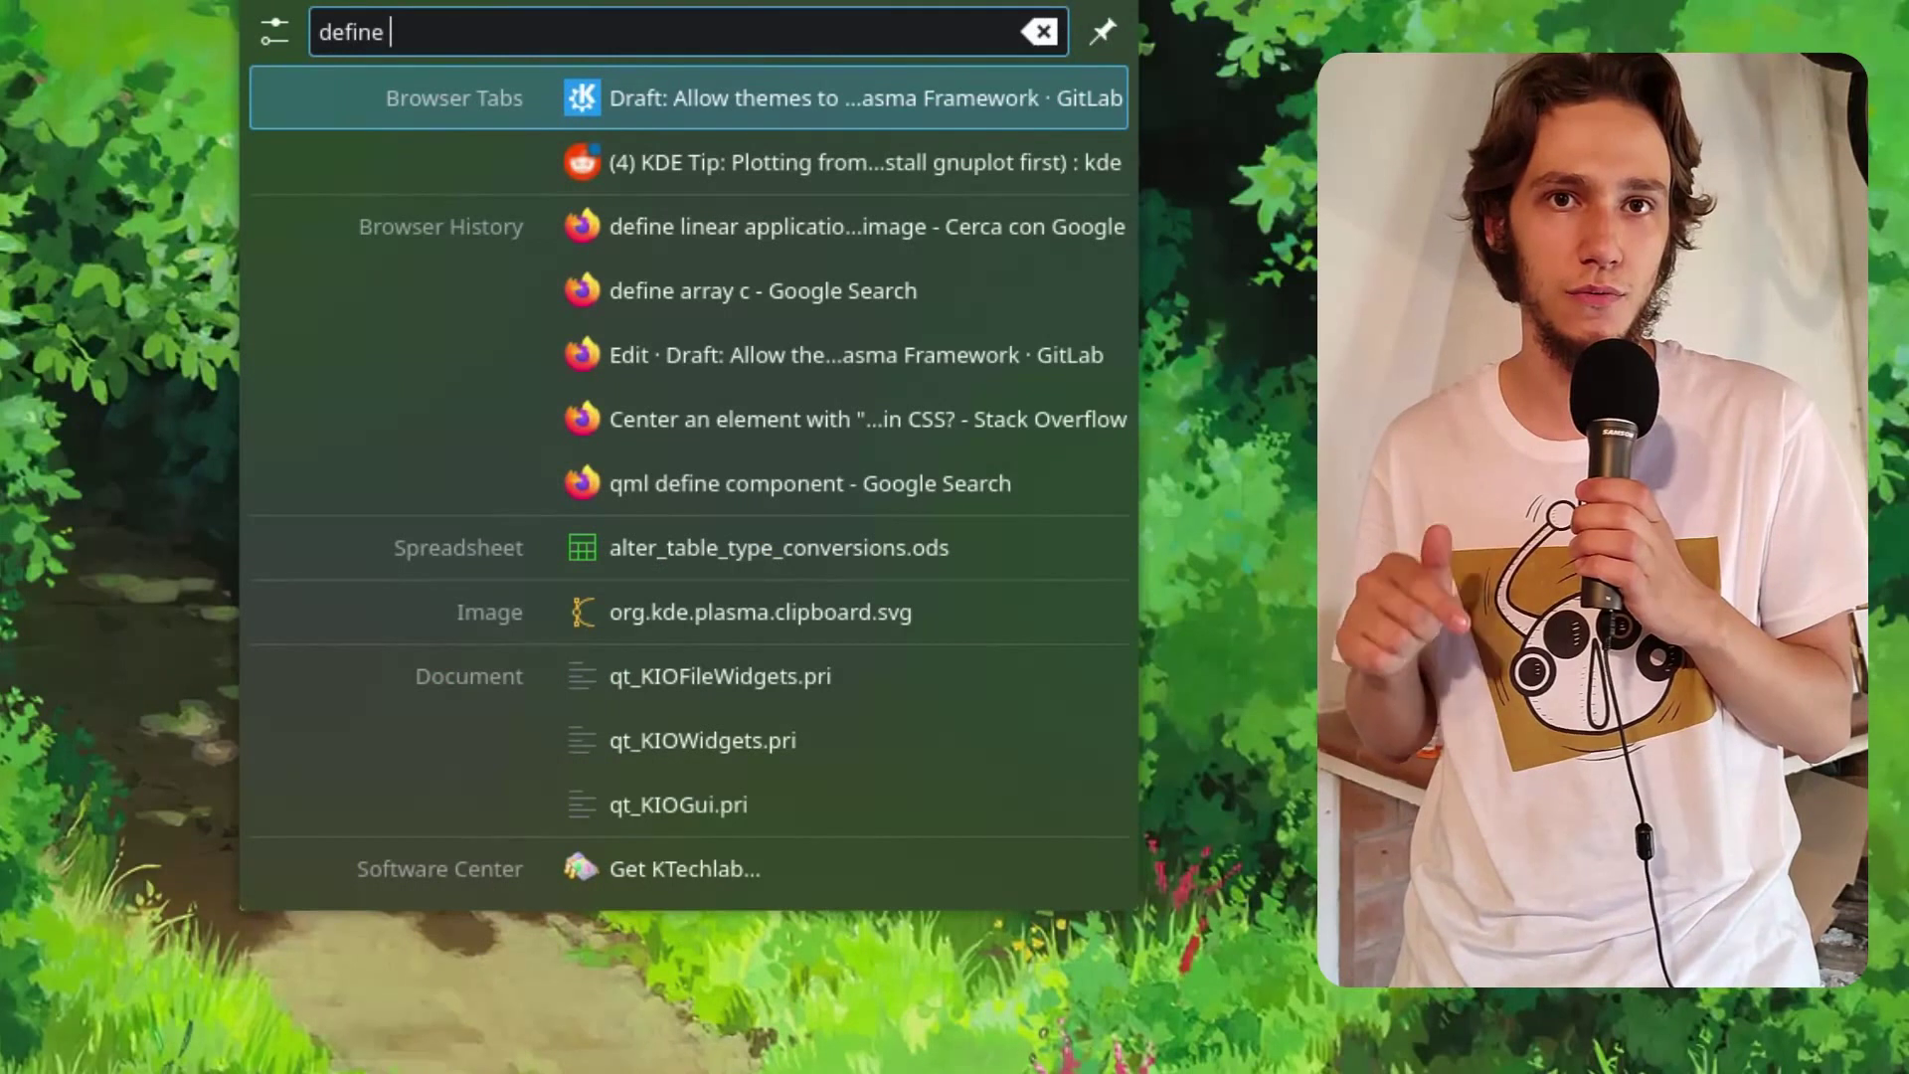
Step: Look up 'define sex' and browse its Dictionary definitions, then switch to the Kickoff launcher
{"action": "key", "text": "ctrl+a"}
{"action": "key", "text": "BackSpace"}
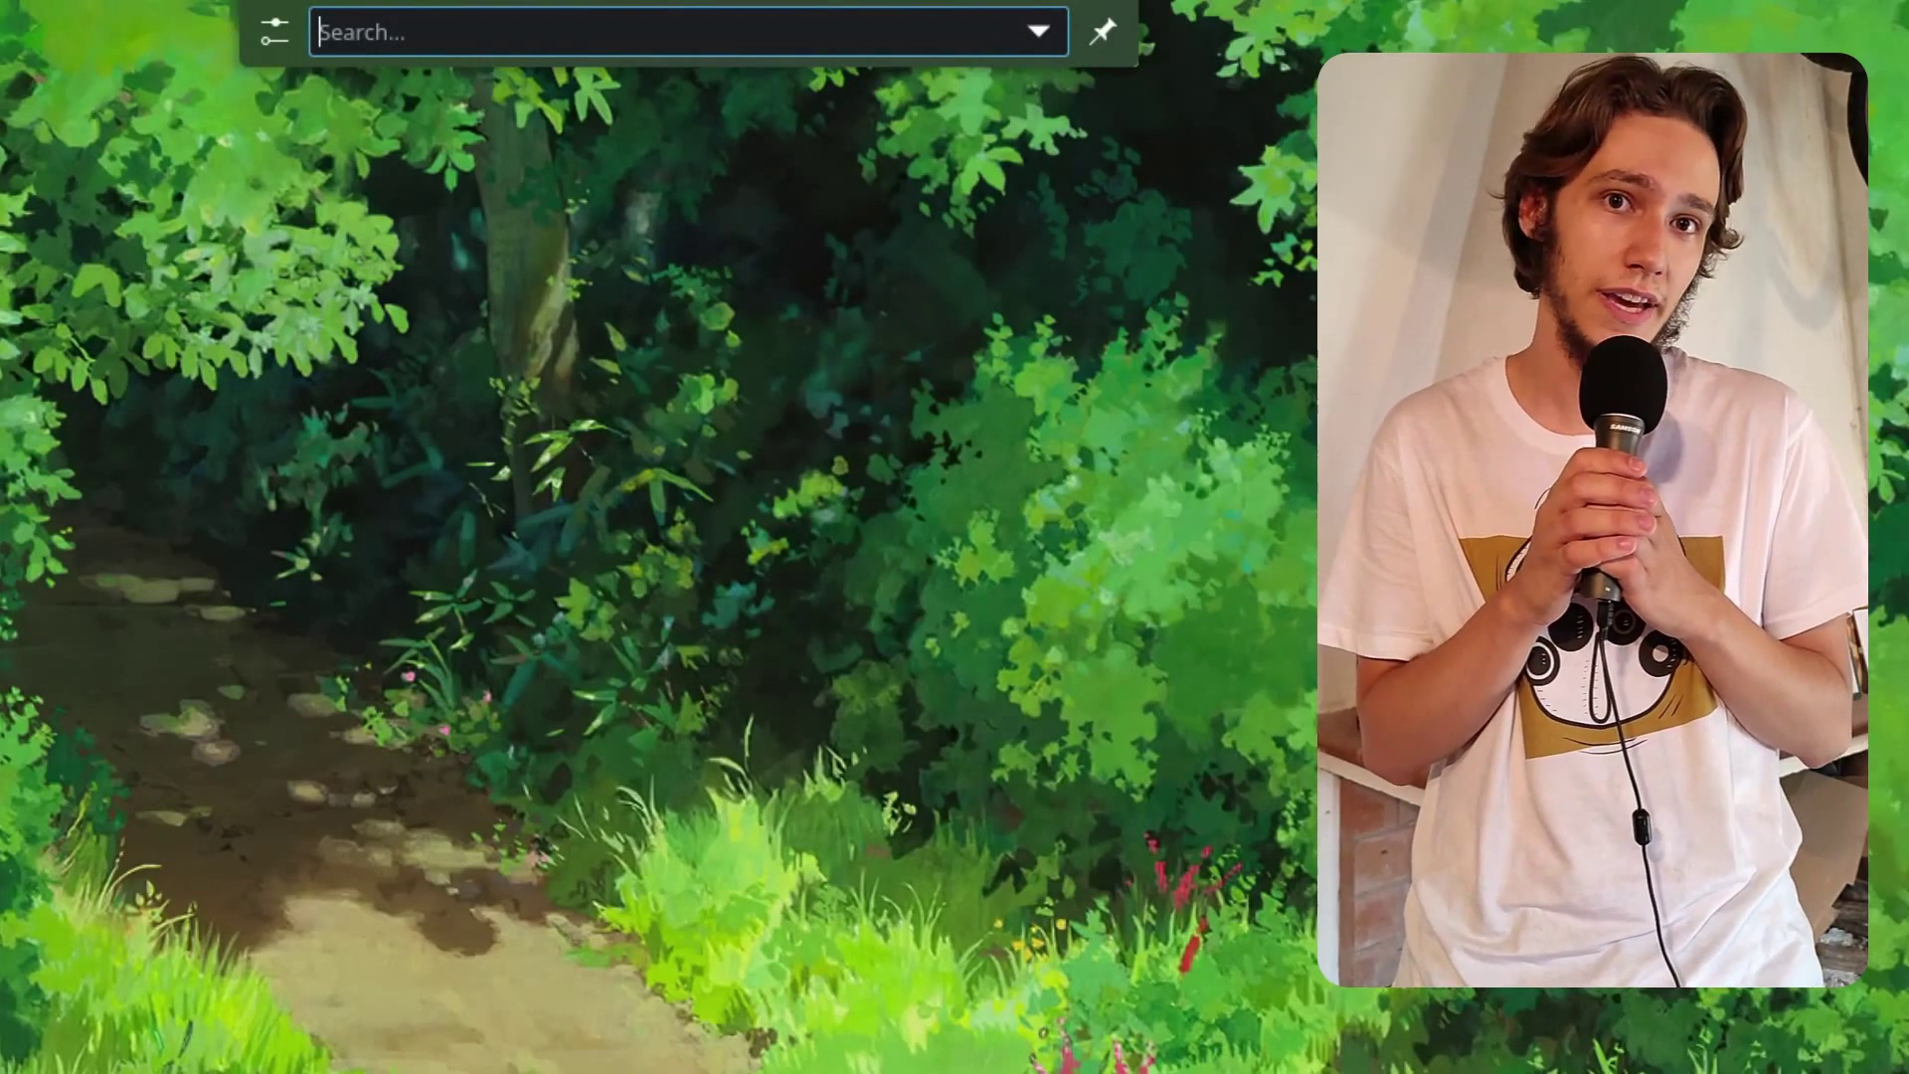
{"action": "type", "text": "define sex"}
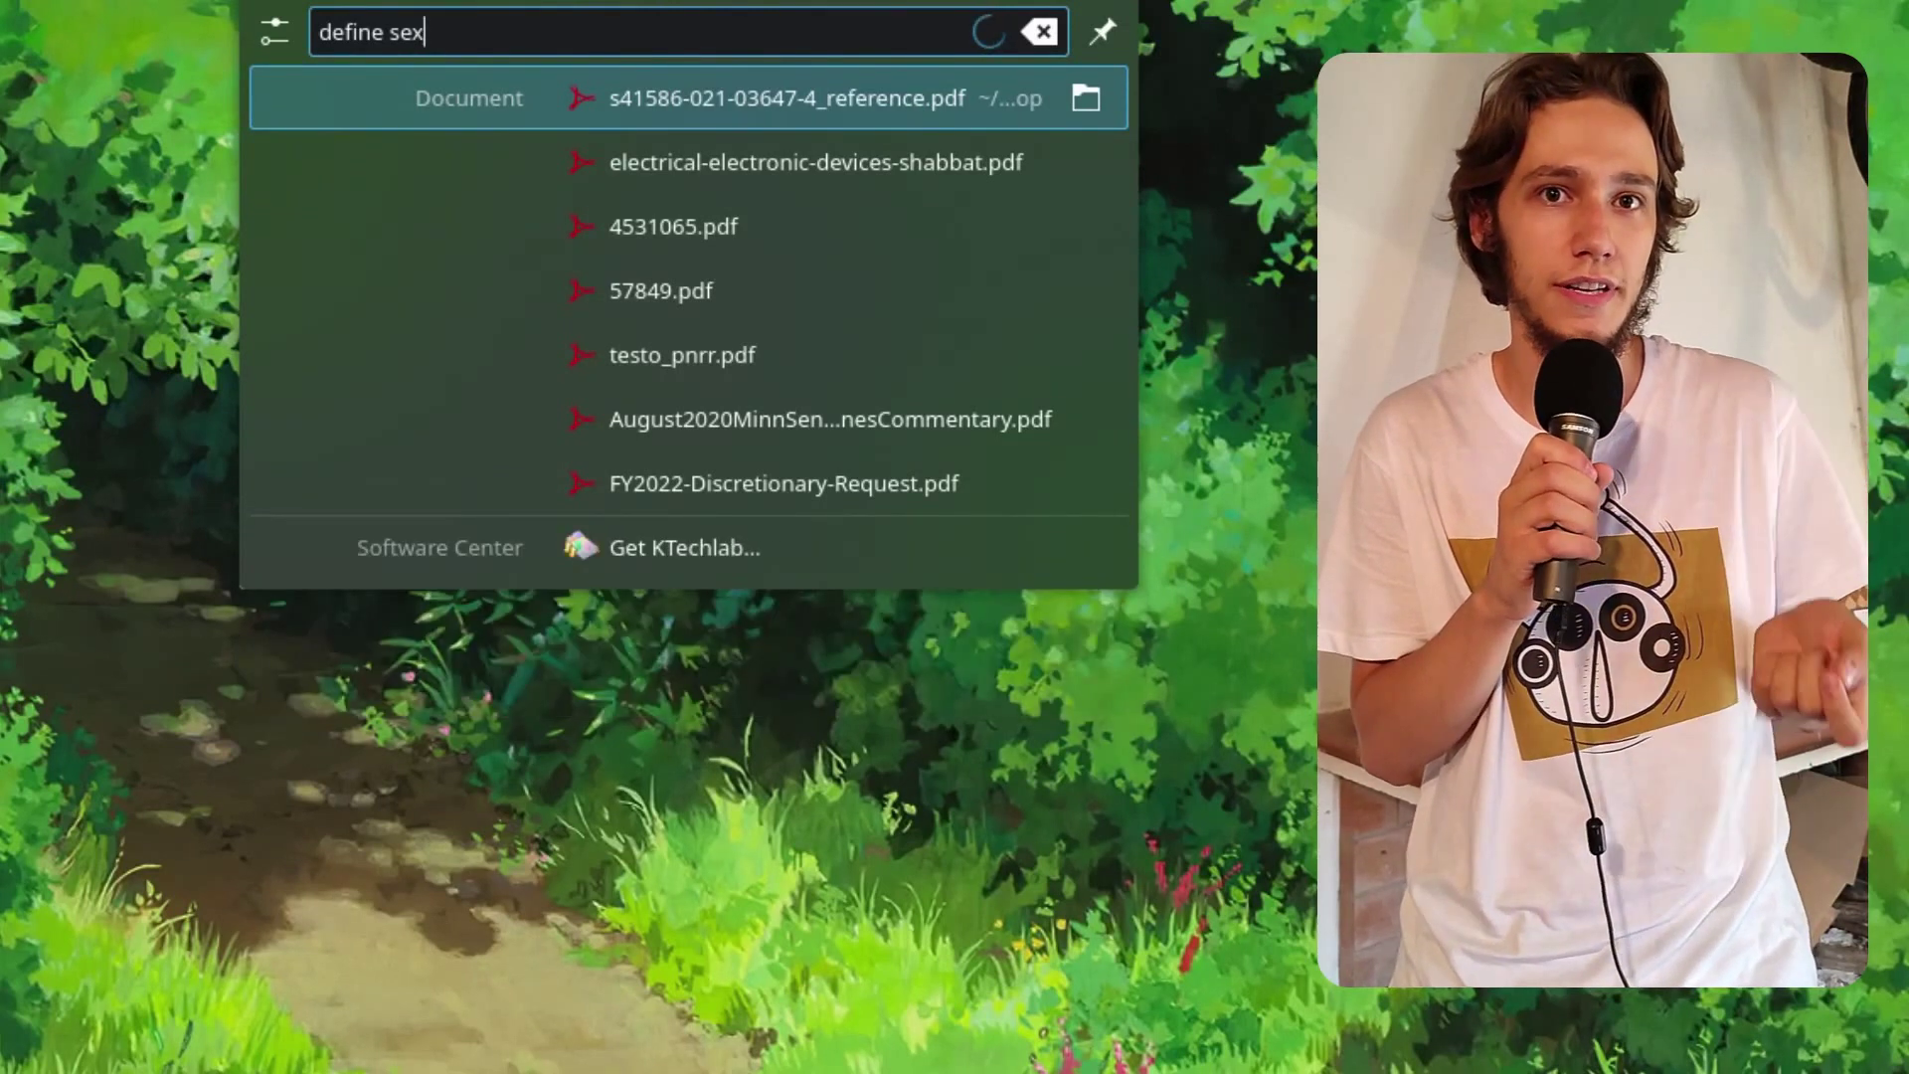
{"action": "key", "text": "Down"}
{"action": "key", "text": "Down"}
{"action": "key", "text": "Down"}
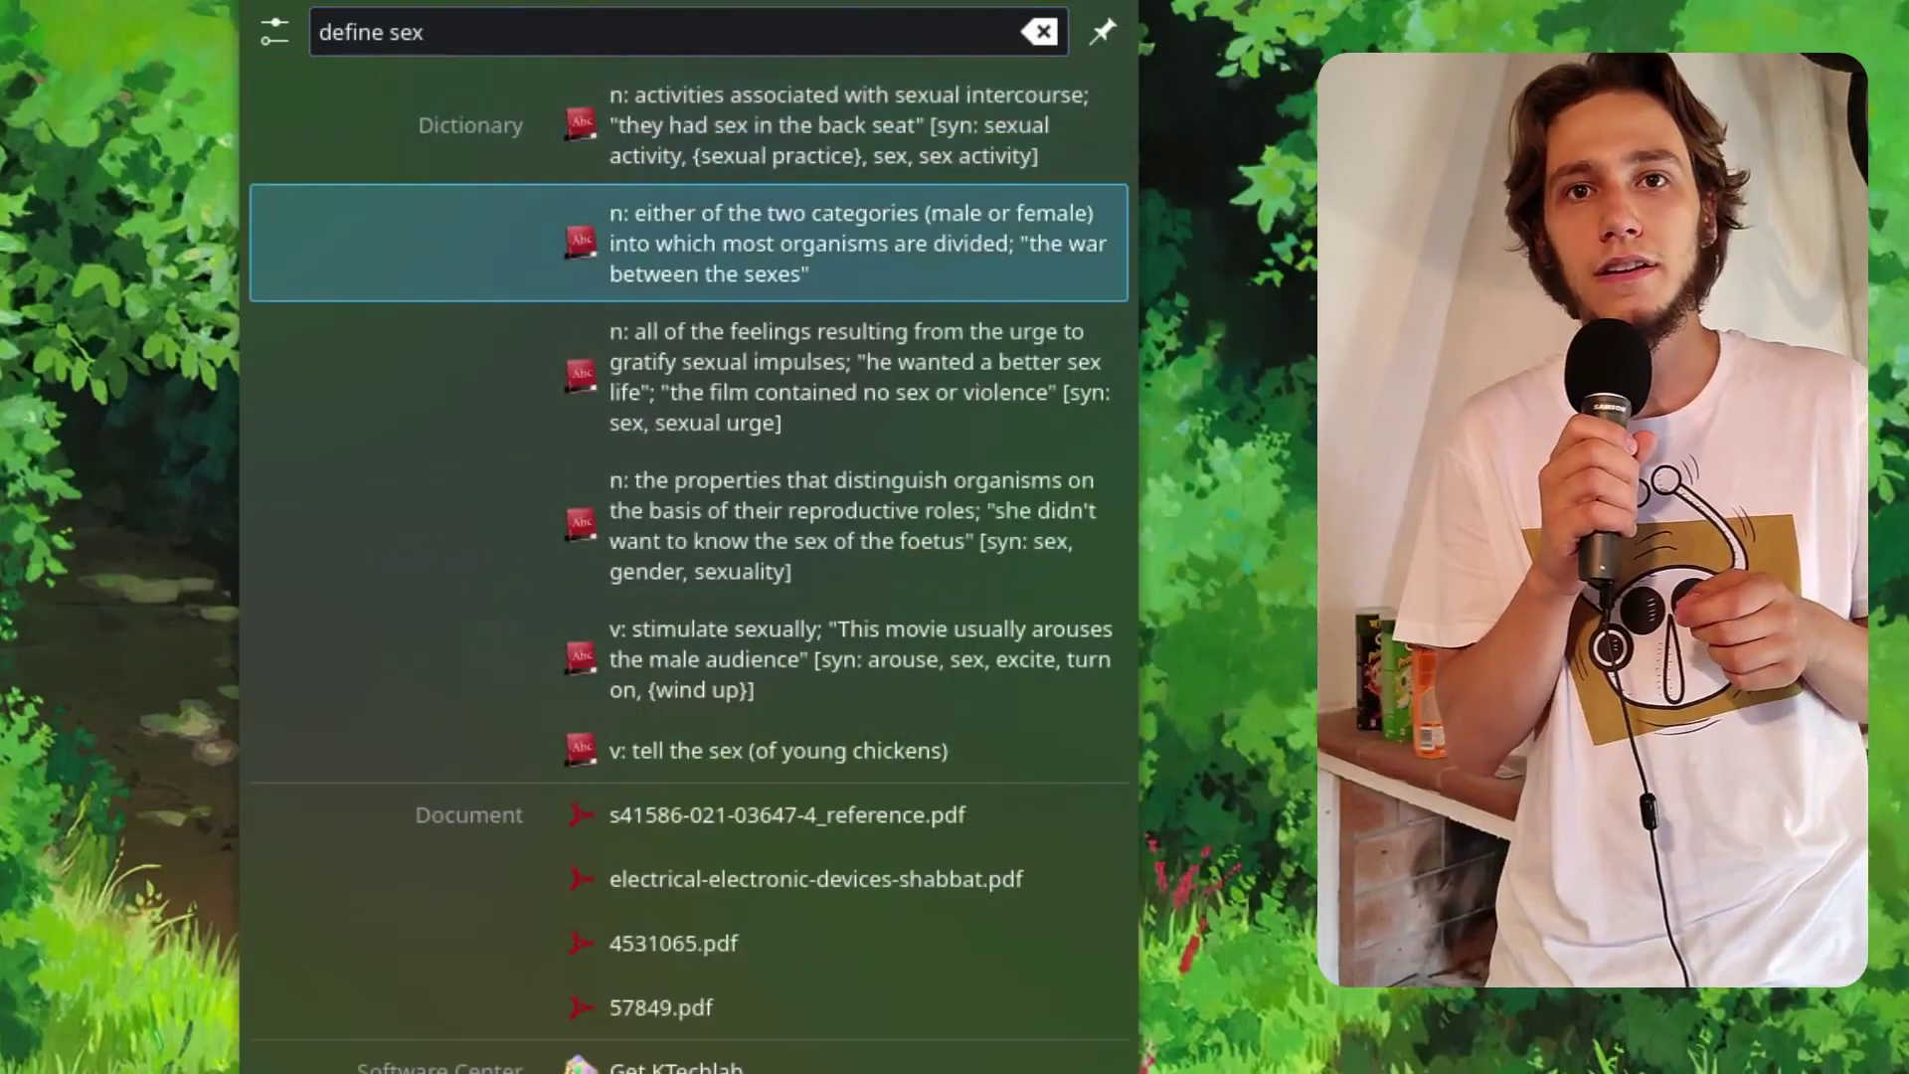
{"action": "key", "text": "Down"}
{"action": "key", "text": "Up"}
{"action": "key", "text": "Up"}
{"action": "key", "text": "Up"}
{"action": "key", "text": "Up"}
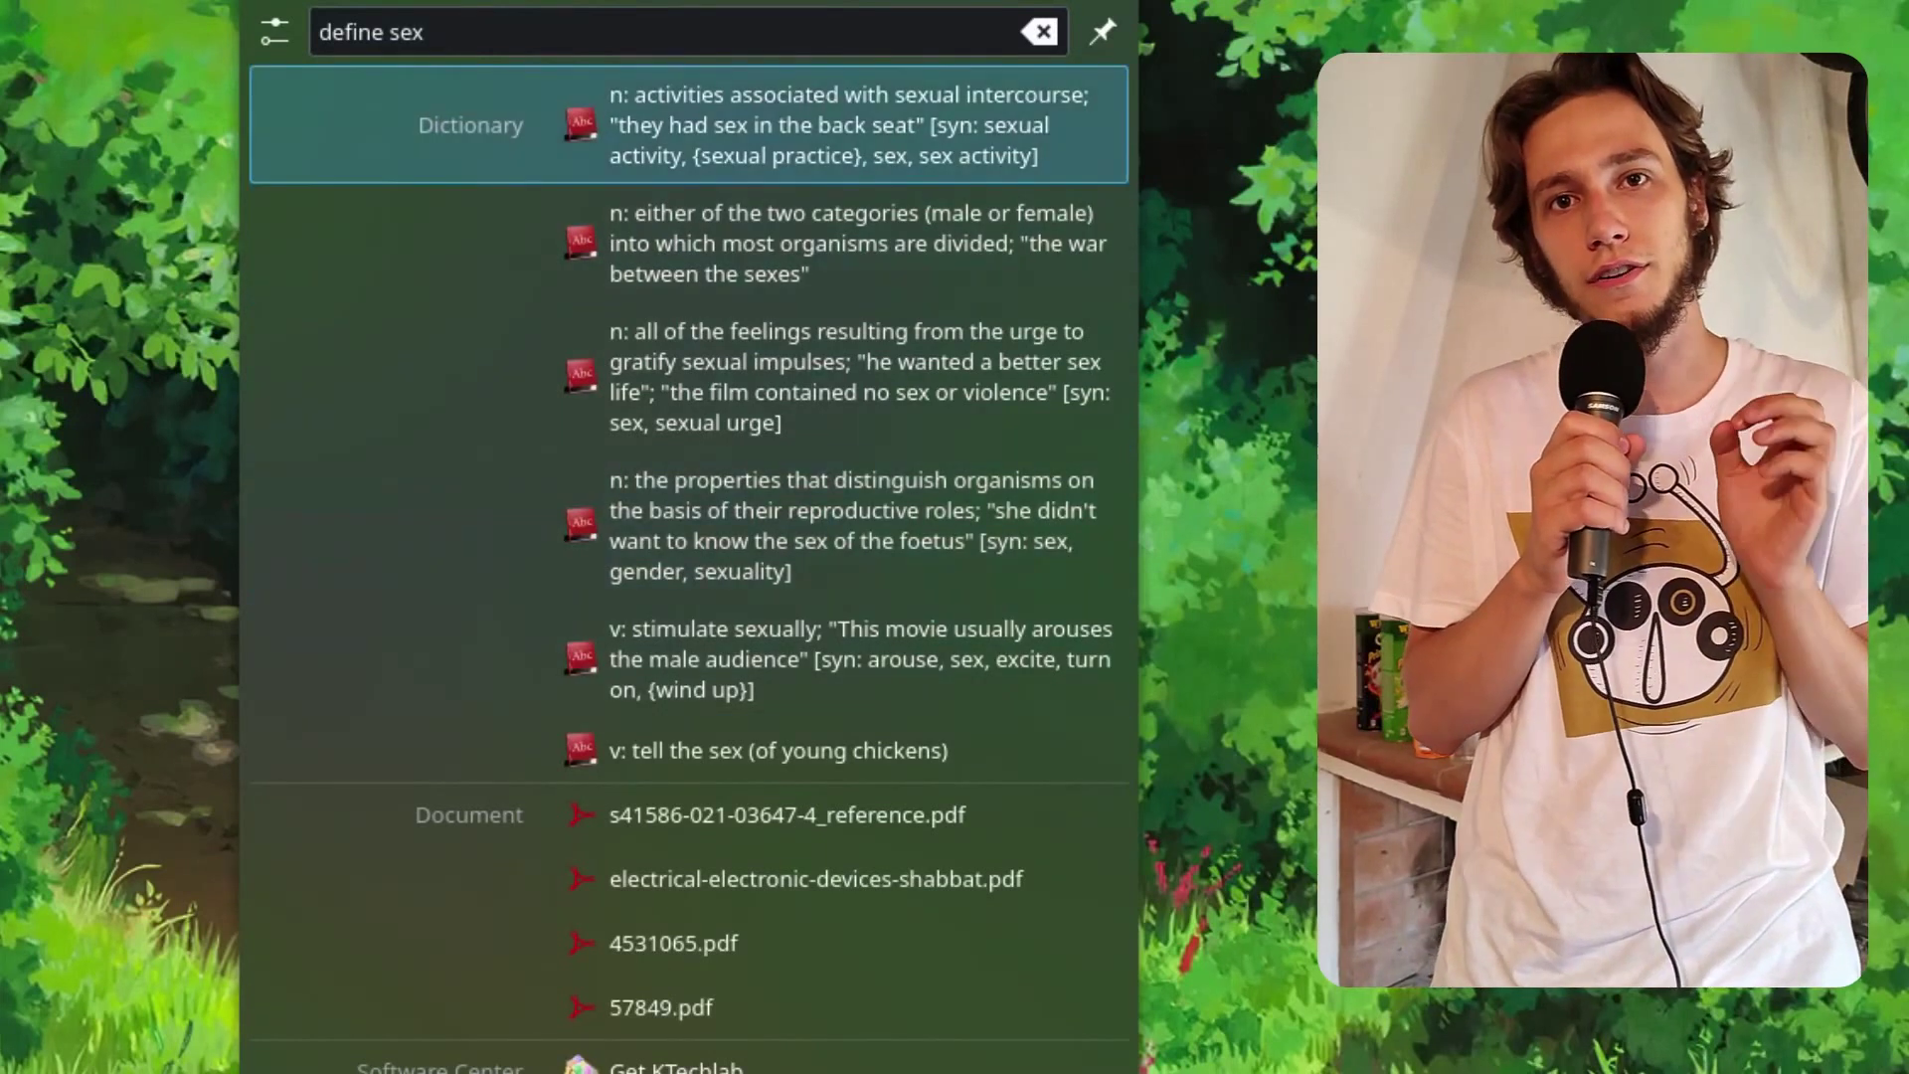
{"action": "key", "text": "super"}
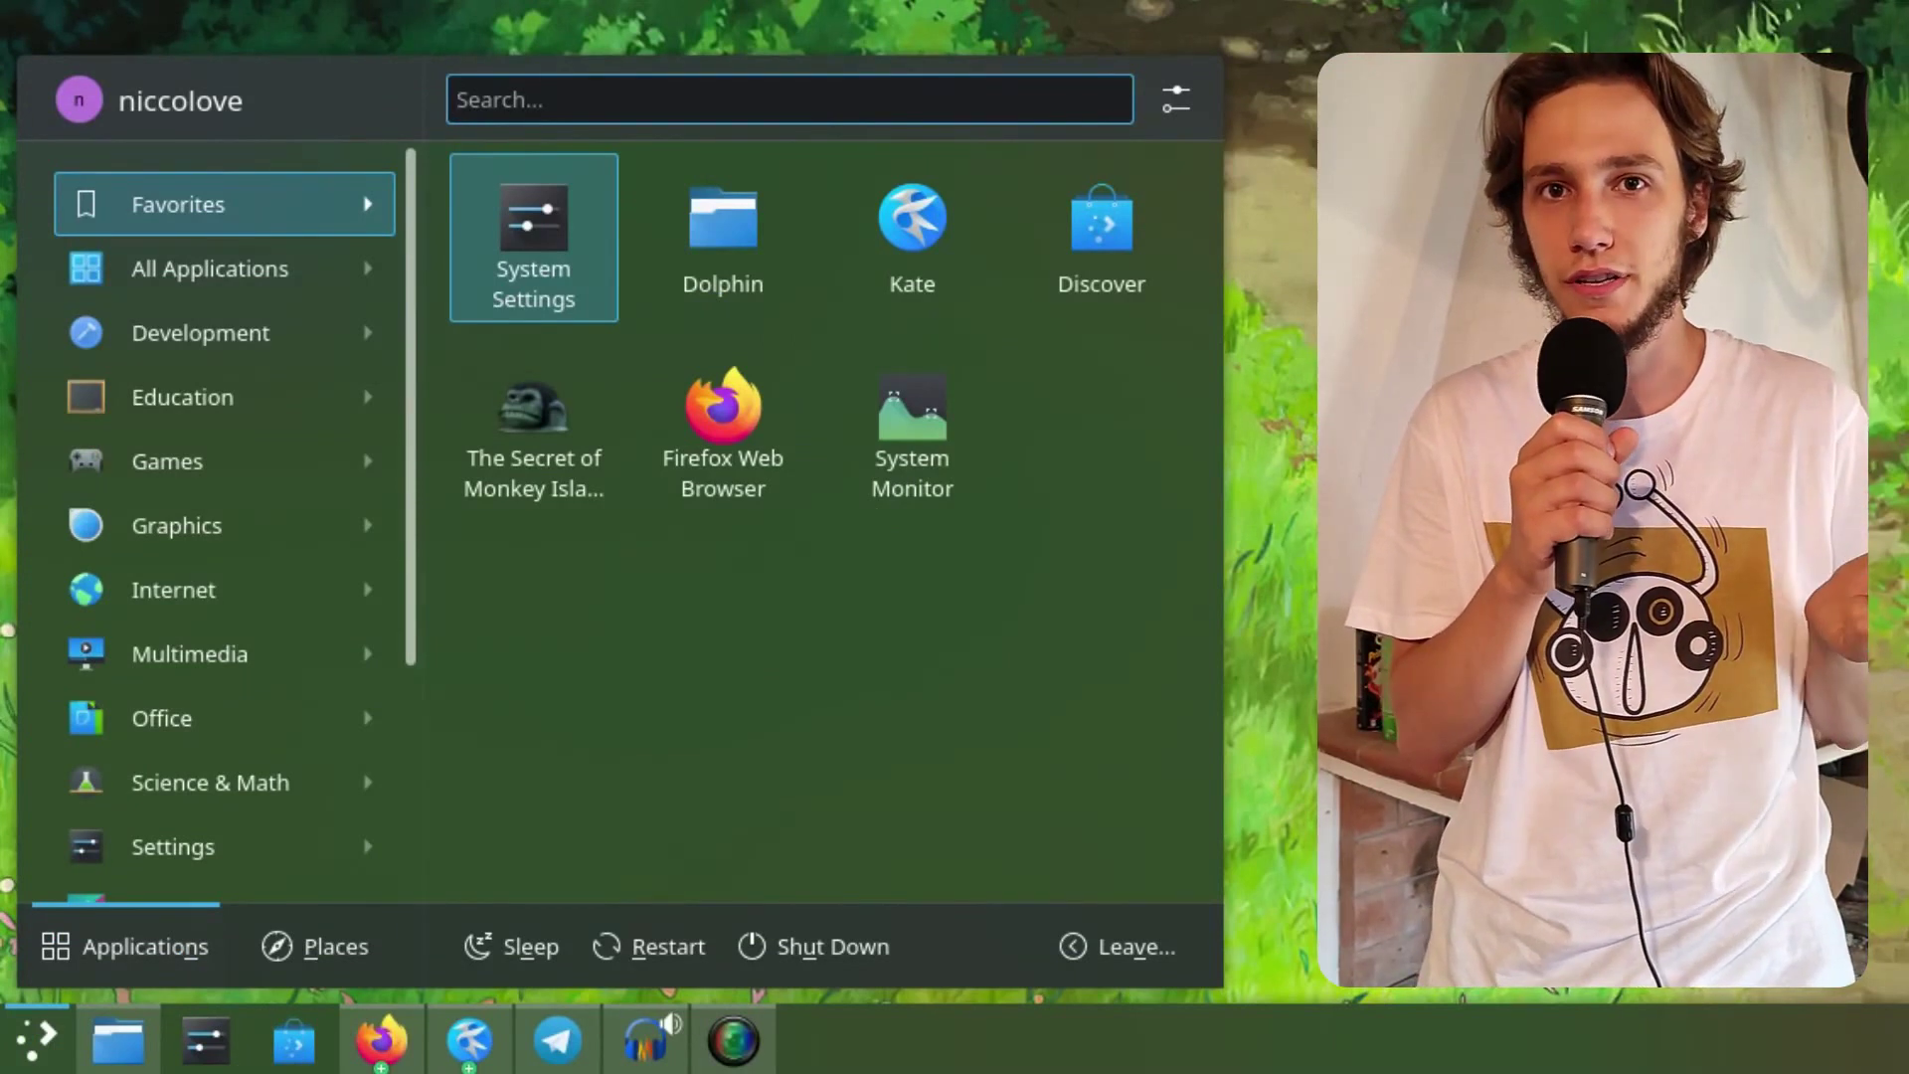
Step: Convert 1 cup to litres (0,236588 liters) in Kickoff and close the launcher
{"action": "type", "text": "1cup"}
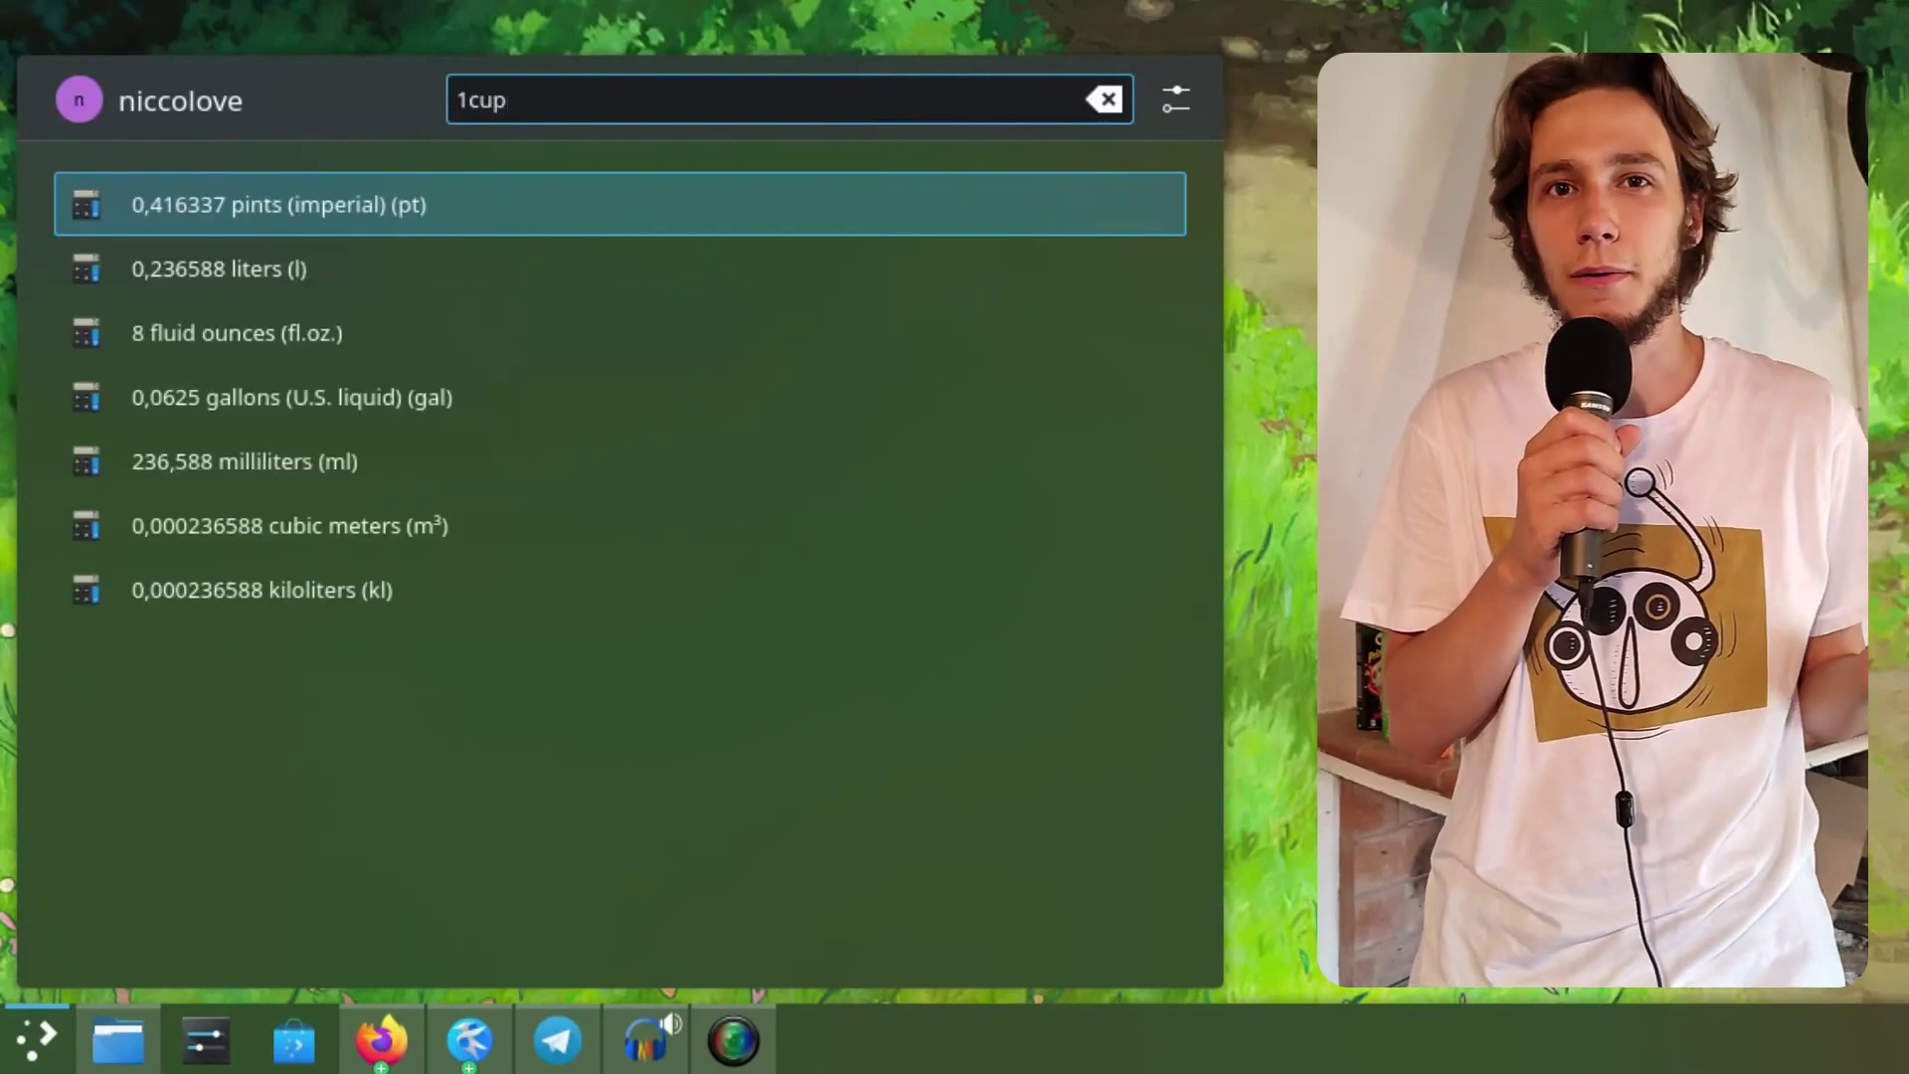
{"action": "key", "text": "Down"}
{"action": "key", "text": "Down"}
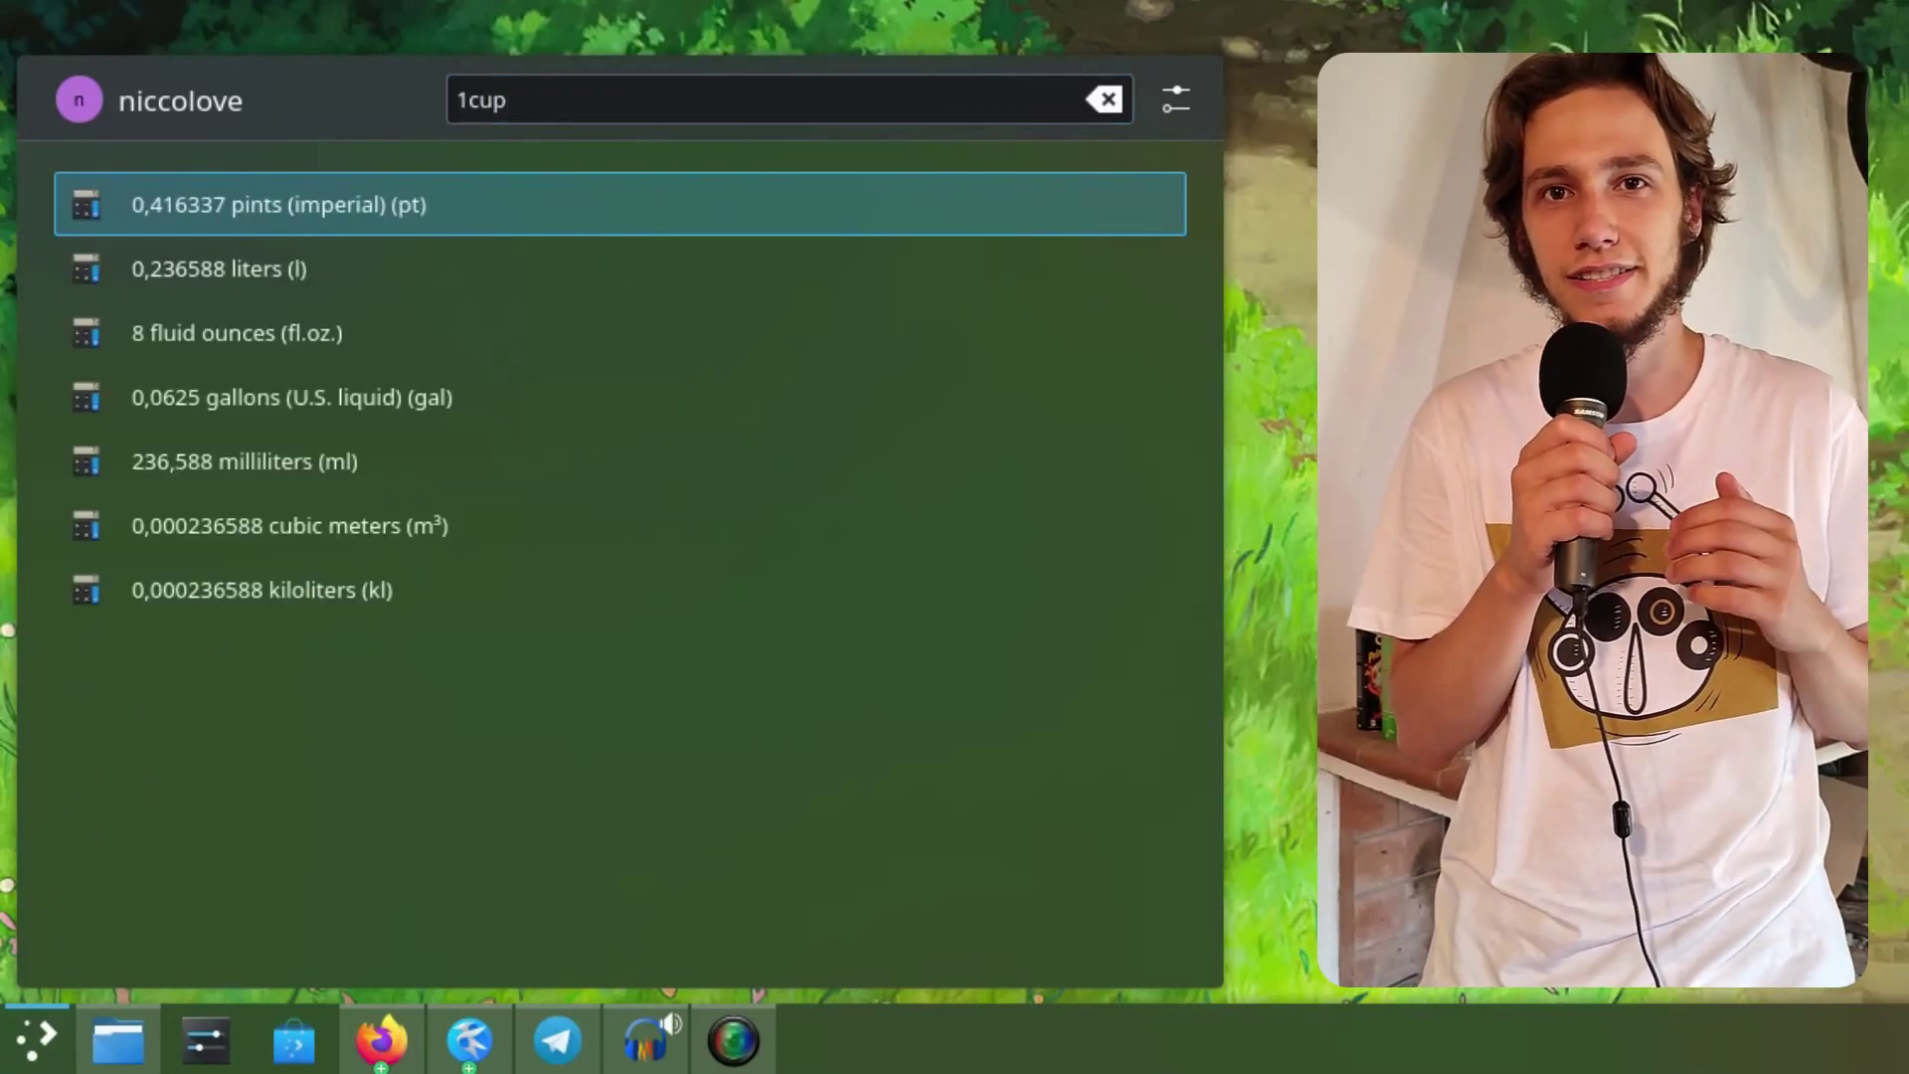
{"action": "key", "text": "Return"}
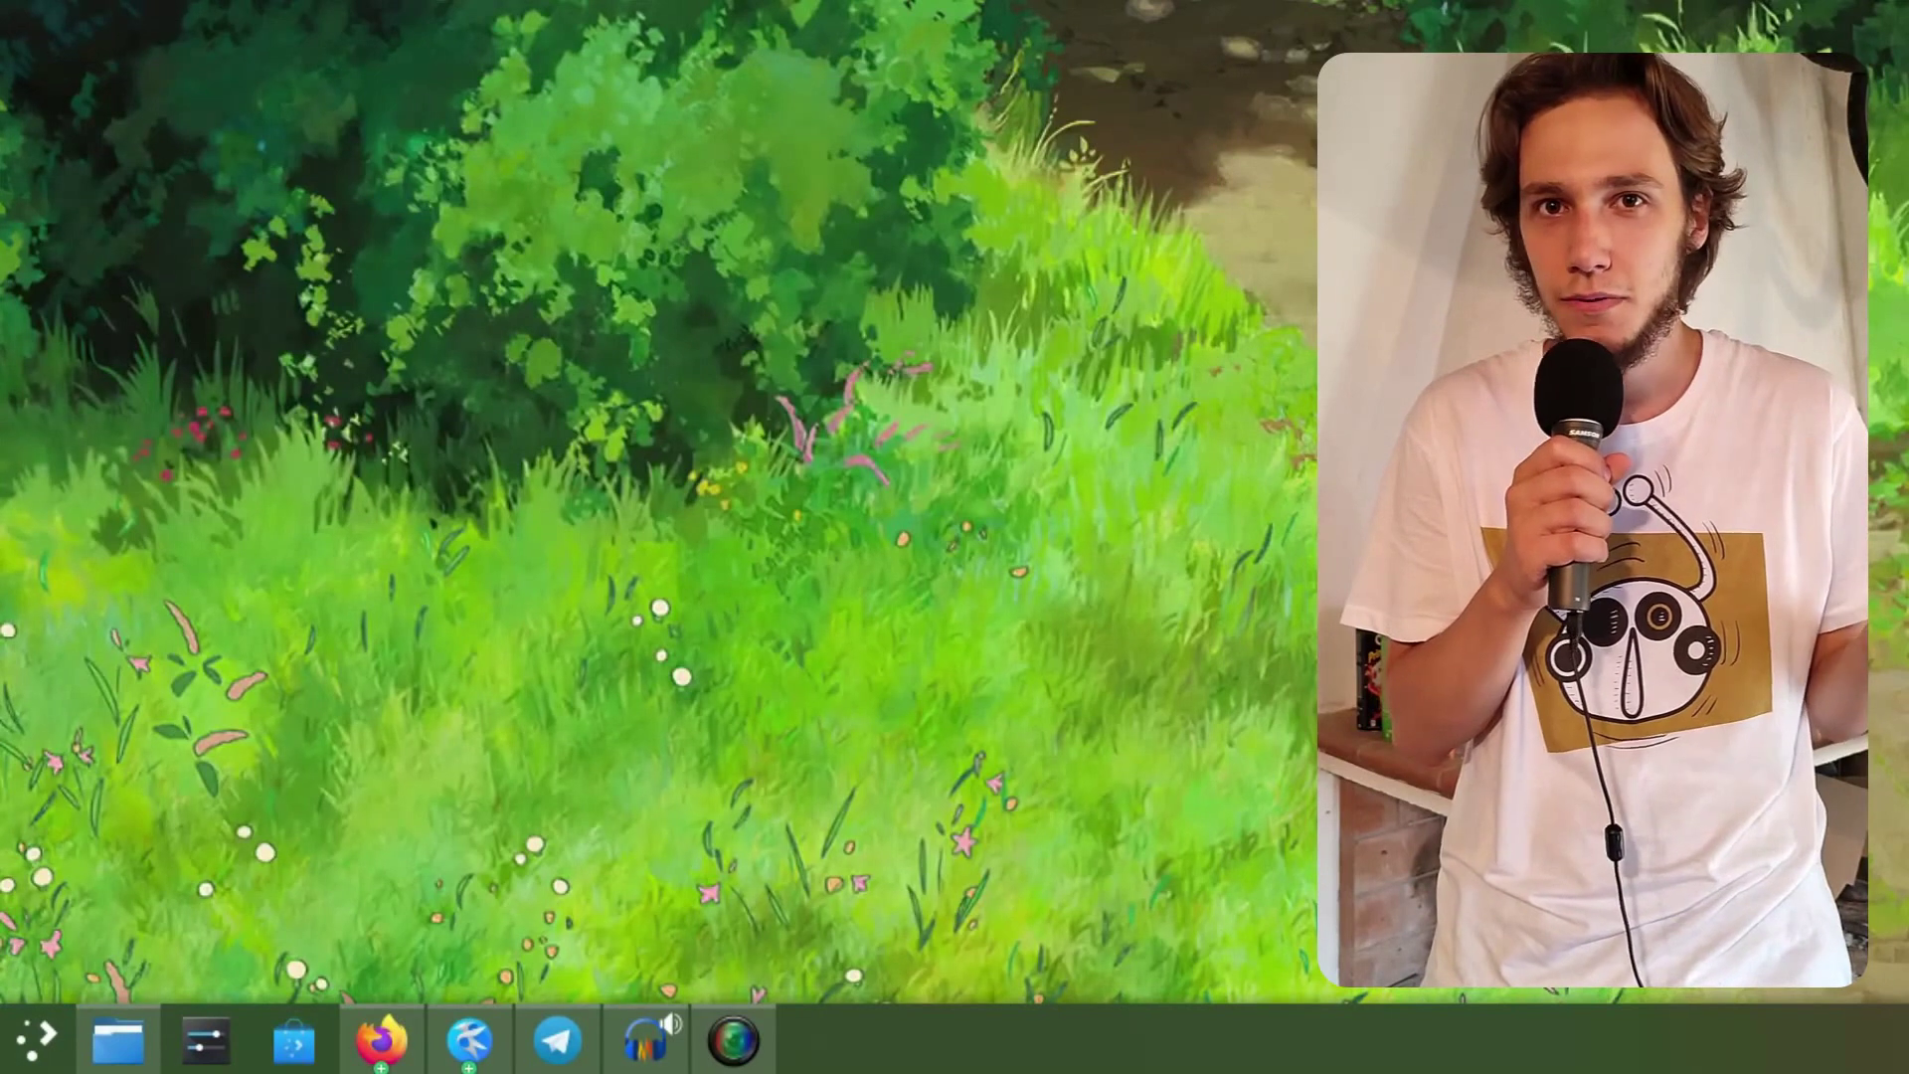
Step: Reopen Kickoff, convert 10 EUR to US dollars, then dismiss the results
{"action": "key", "text": "super"}
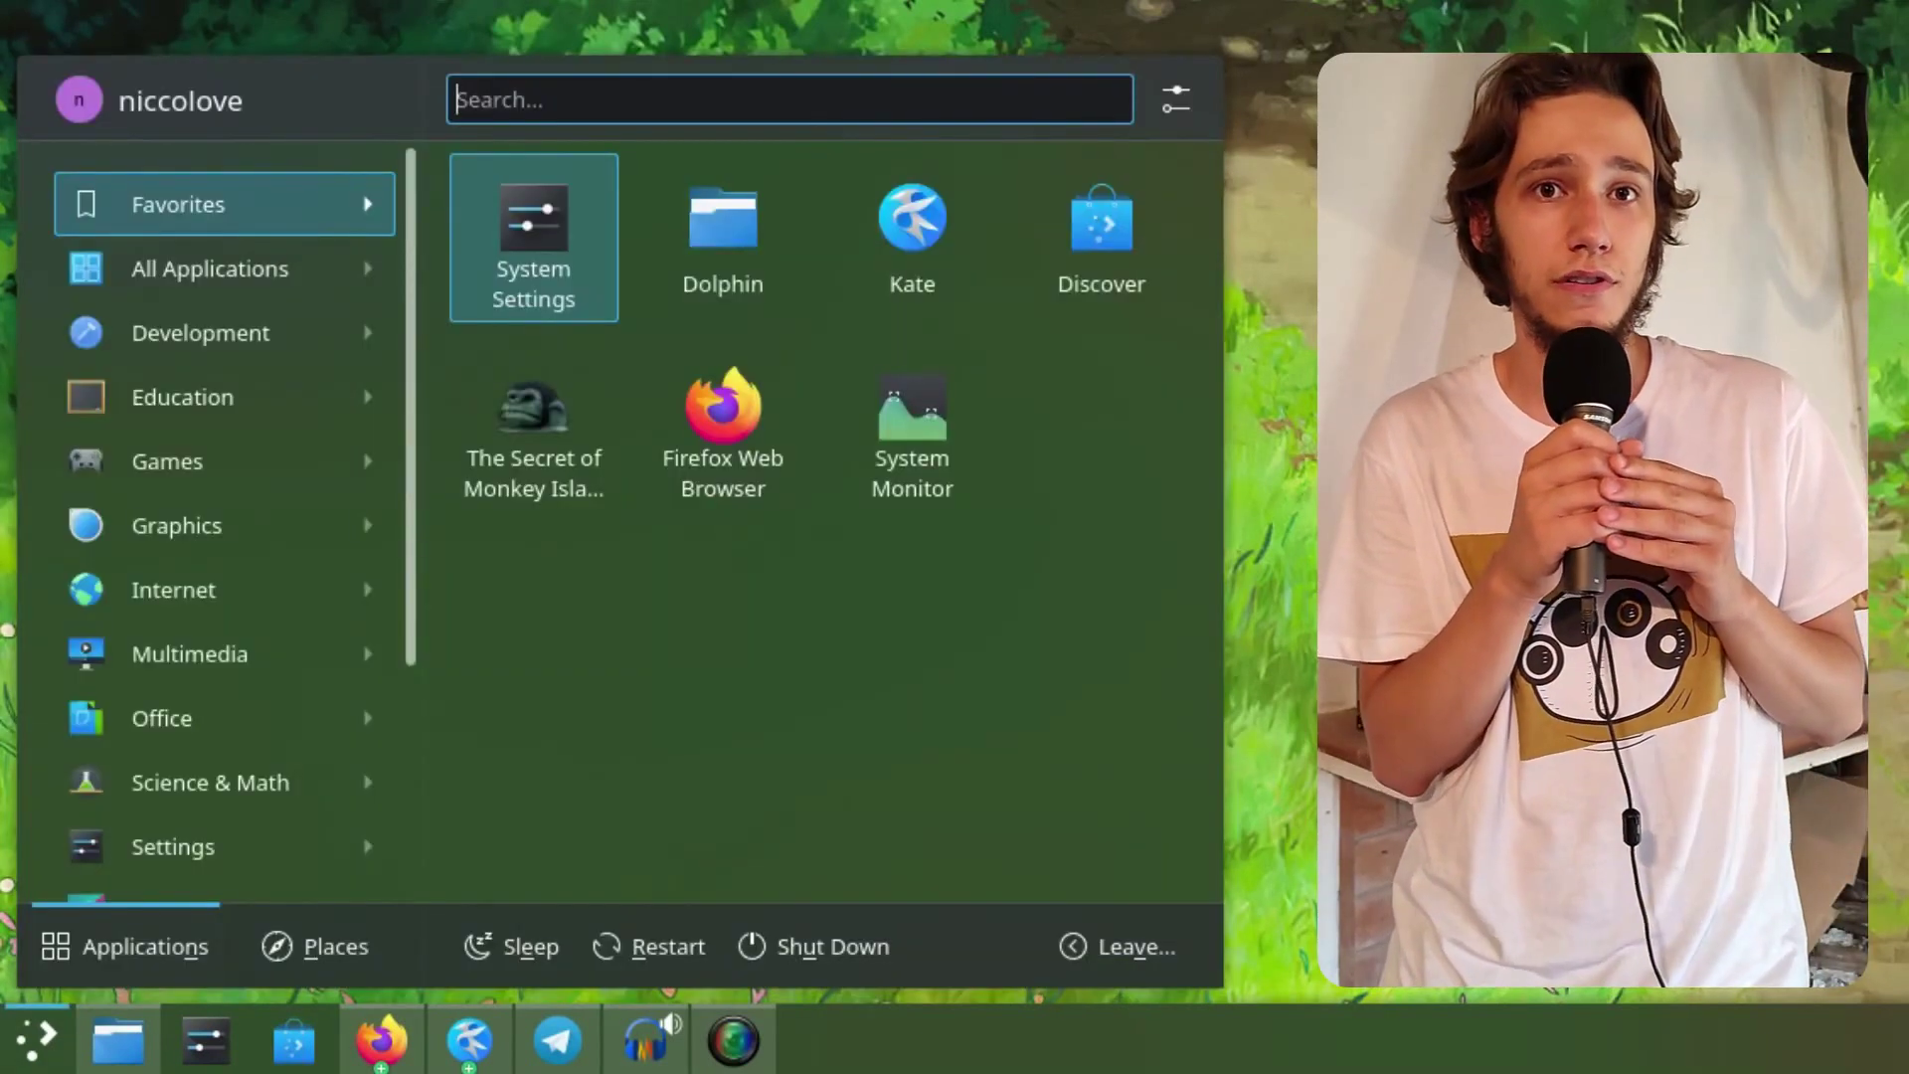
{"action": "type", "text": "10eur"}
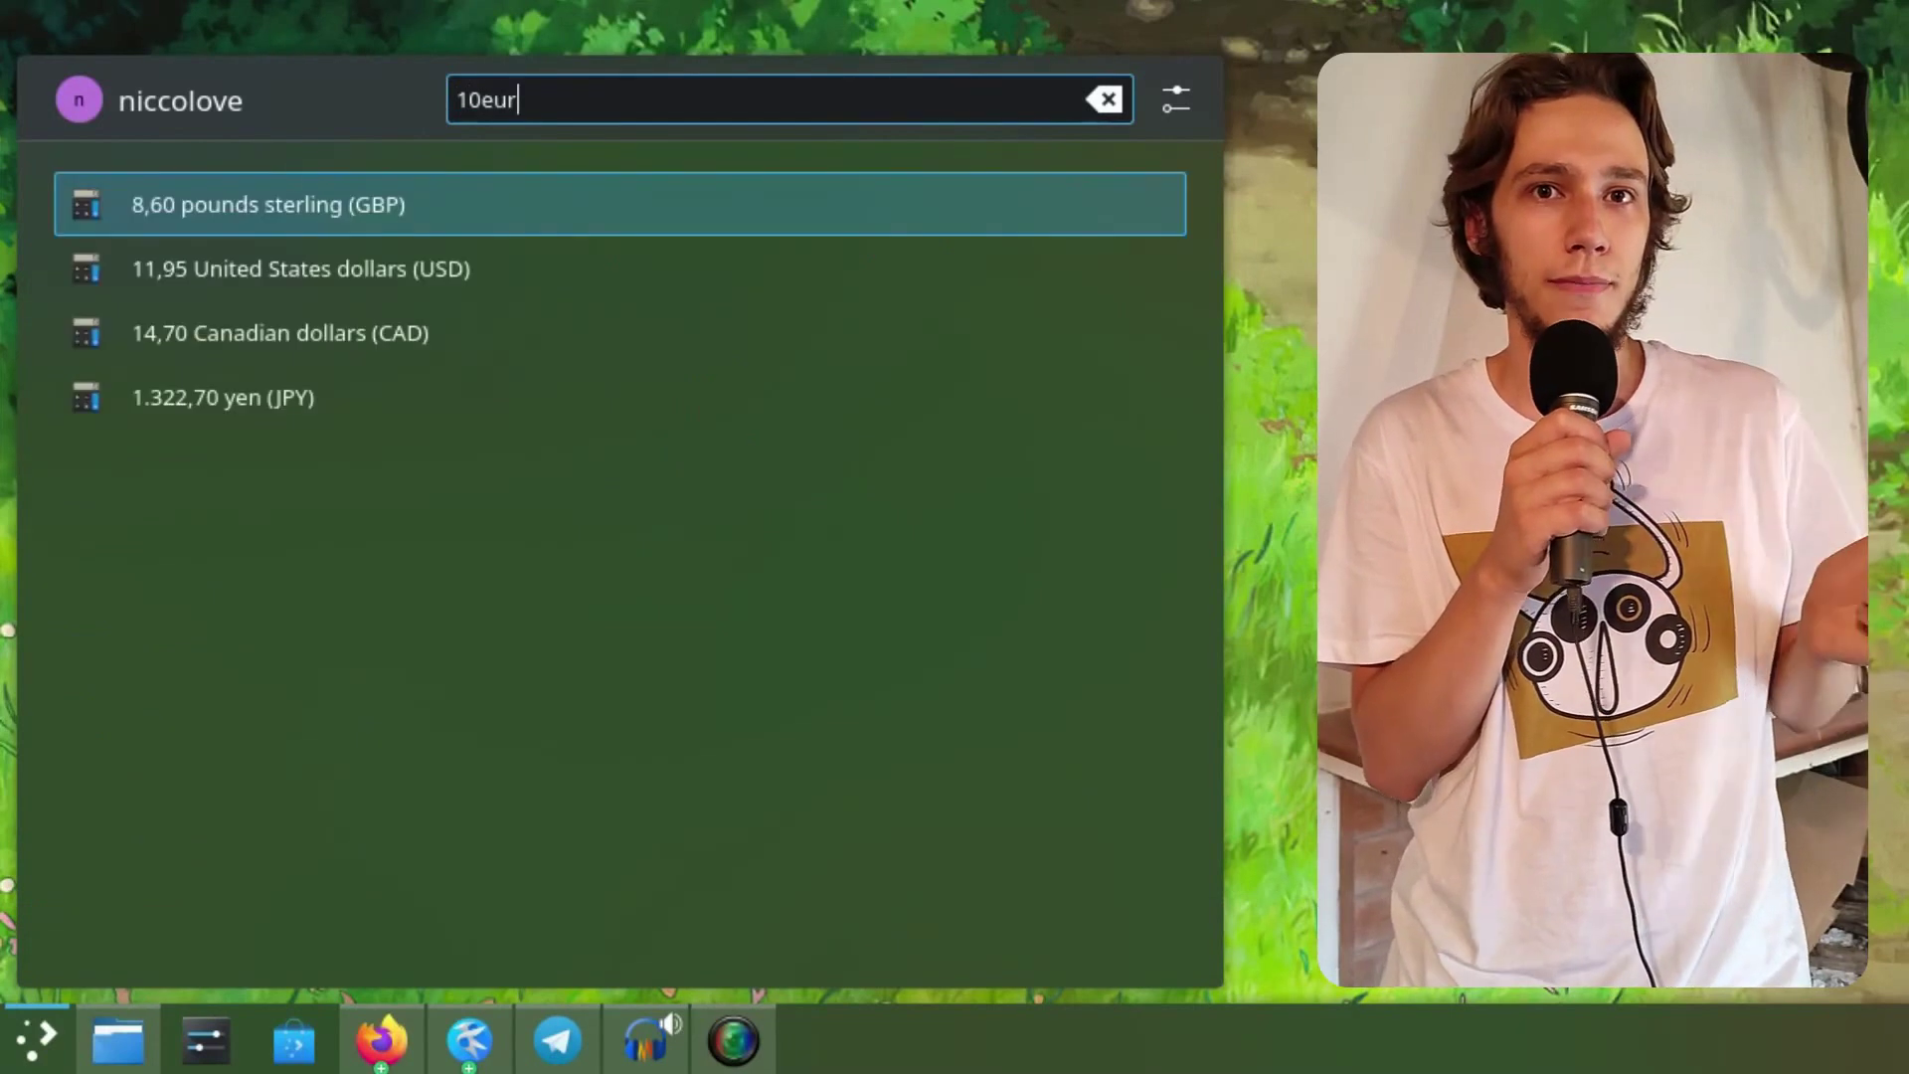
{"action": "key", "text": "Down"}
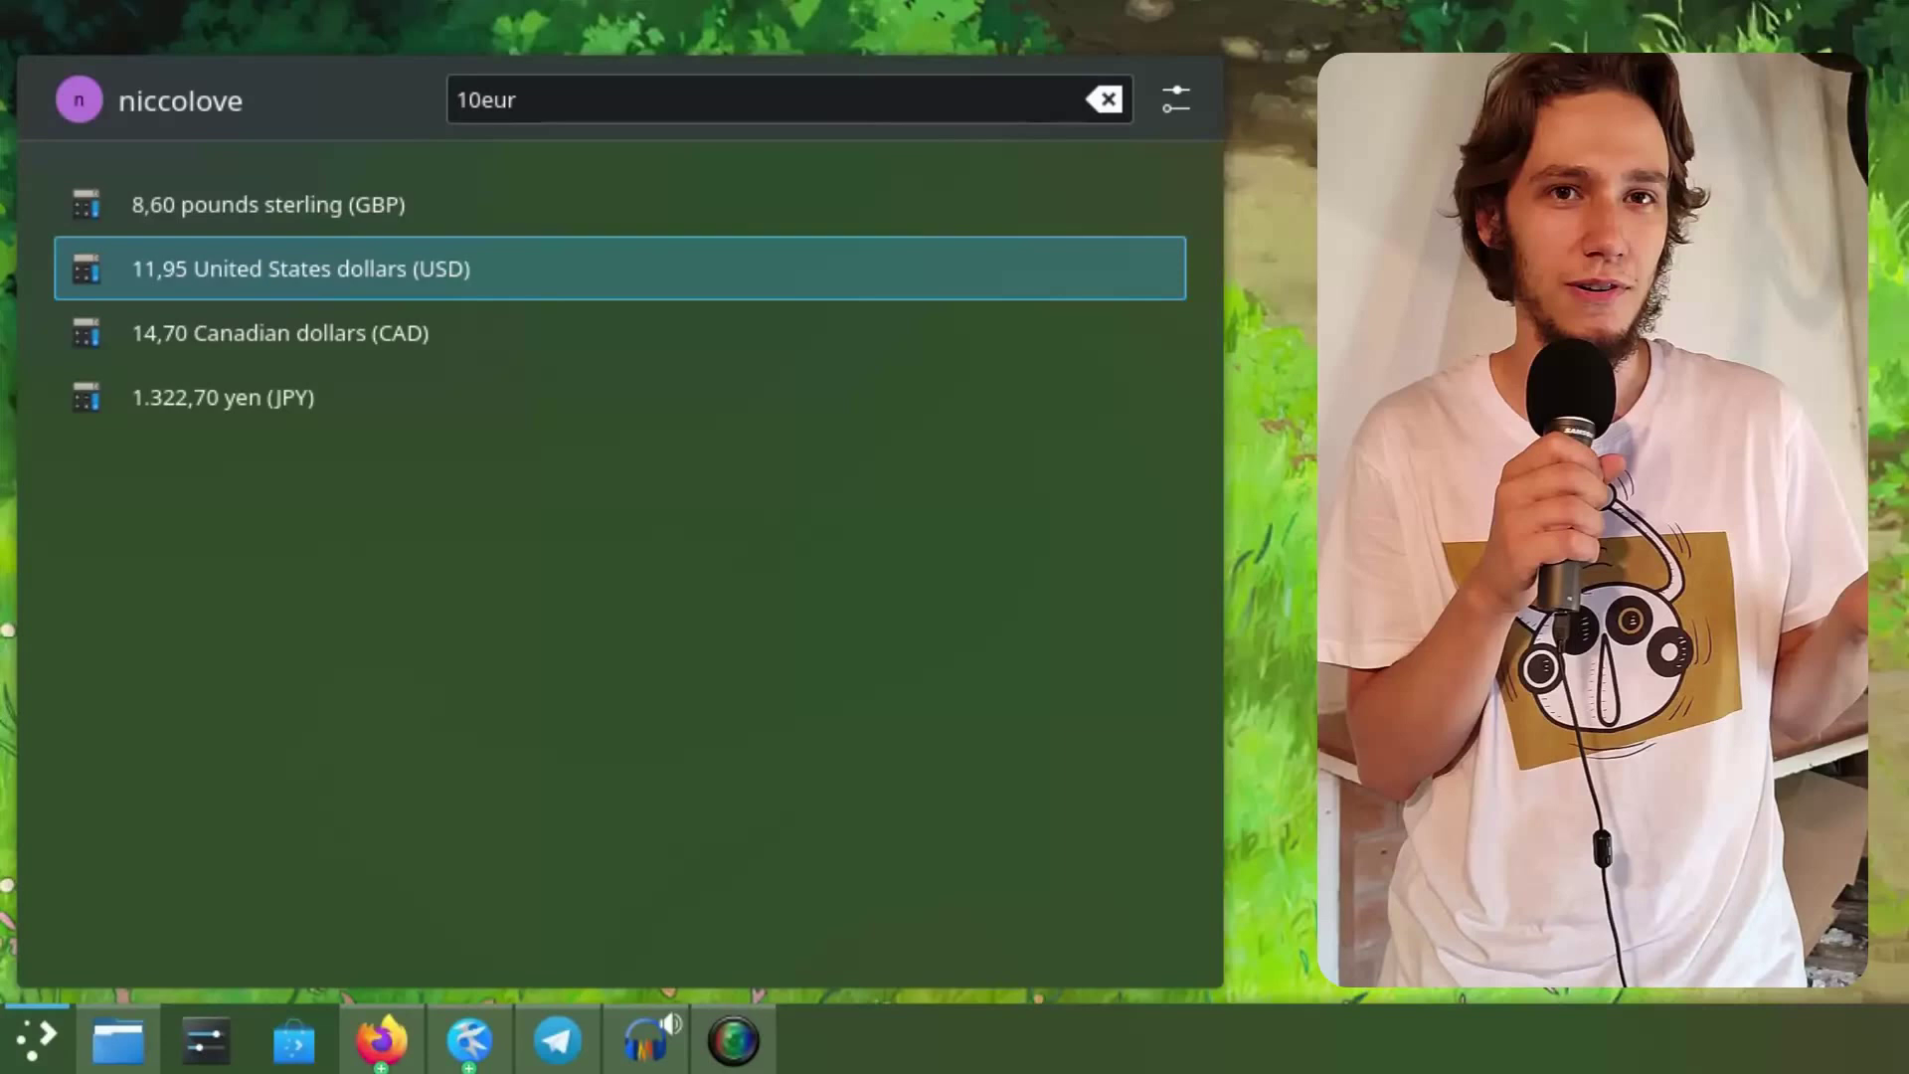
{"action": "key", "text": "Escape"}
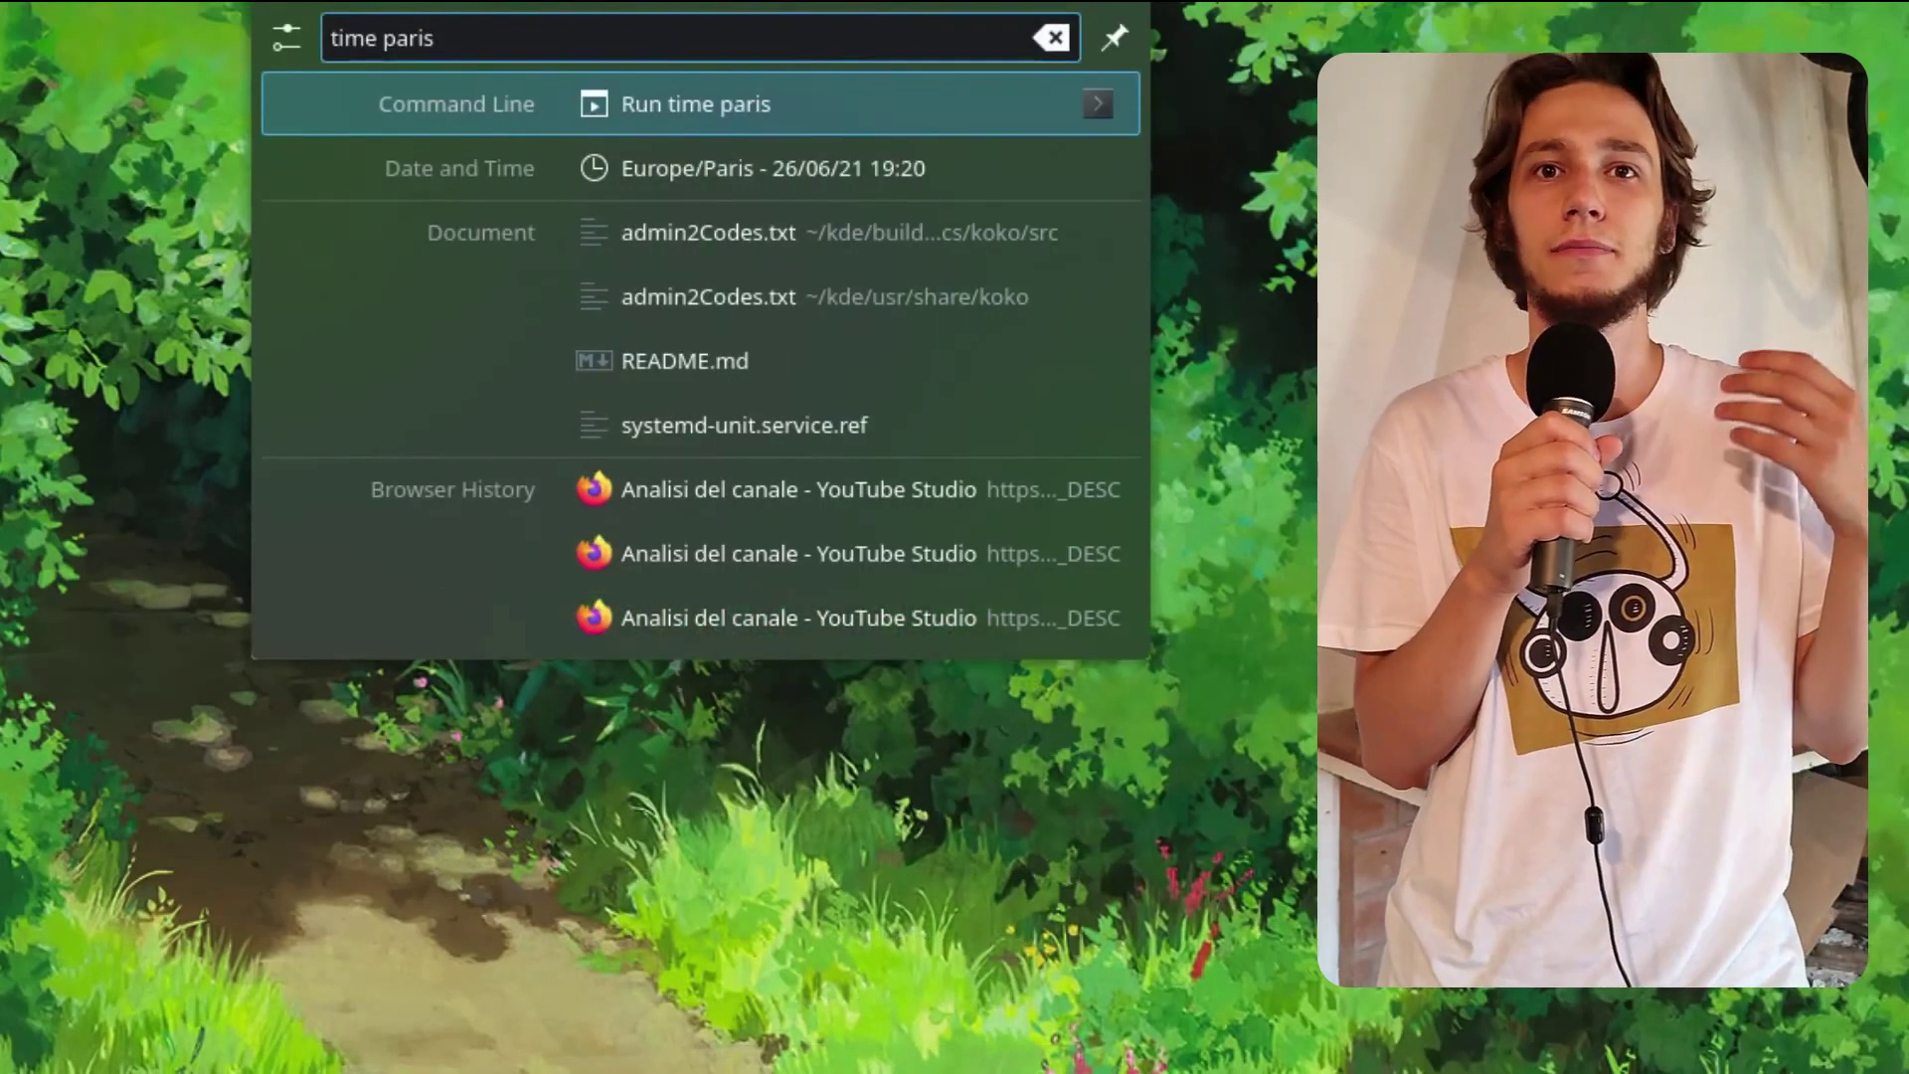
Step: Check the Europe/Paris time result, then look up Europe/Rome time (19:20 on 26/06/21)
{"action": "key", "text": "Down"}
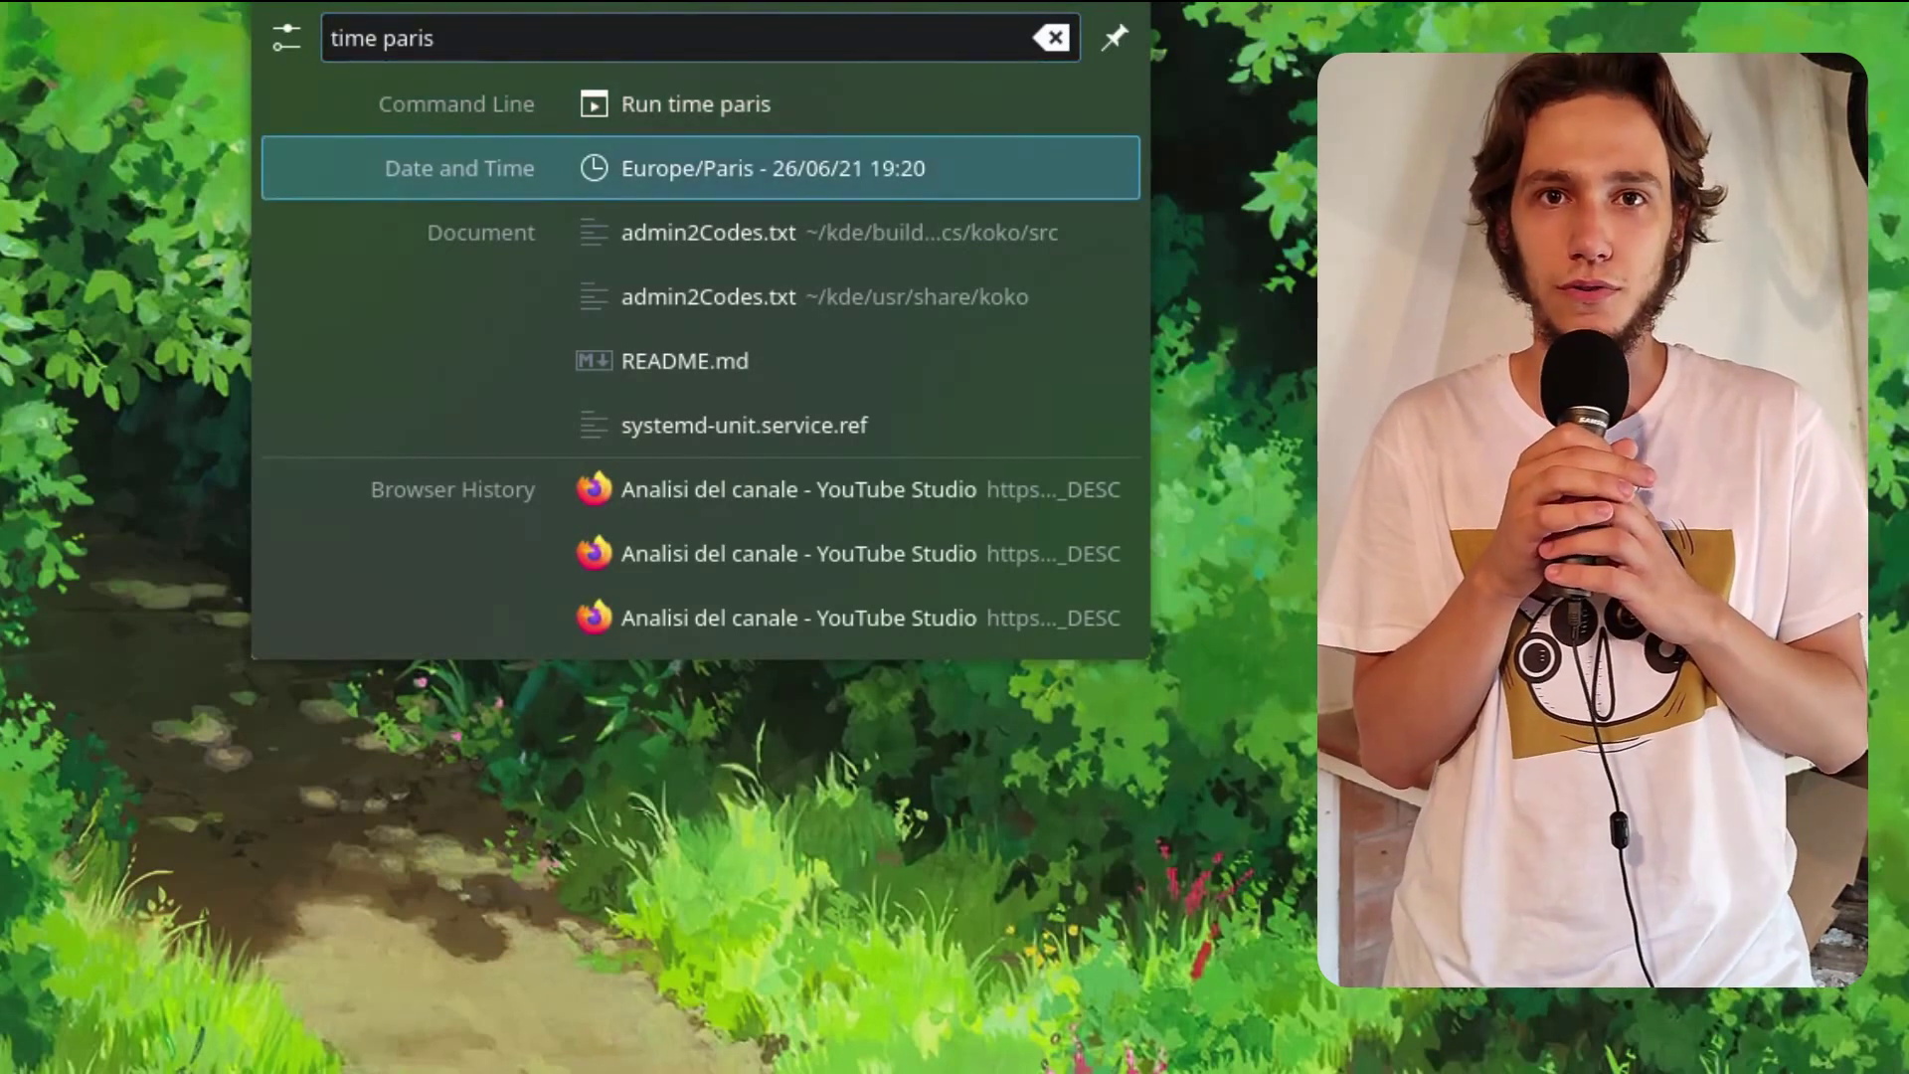
{"action": "type", "text": "rome"}
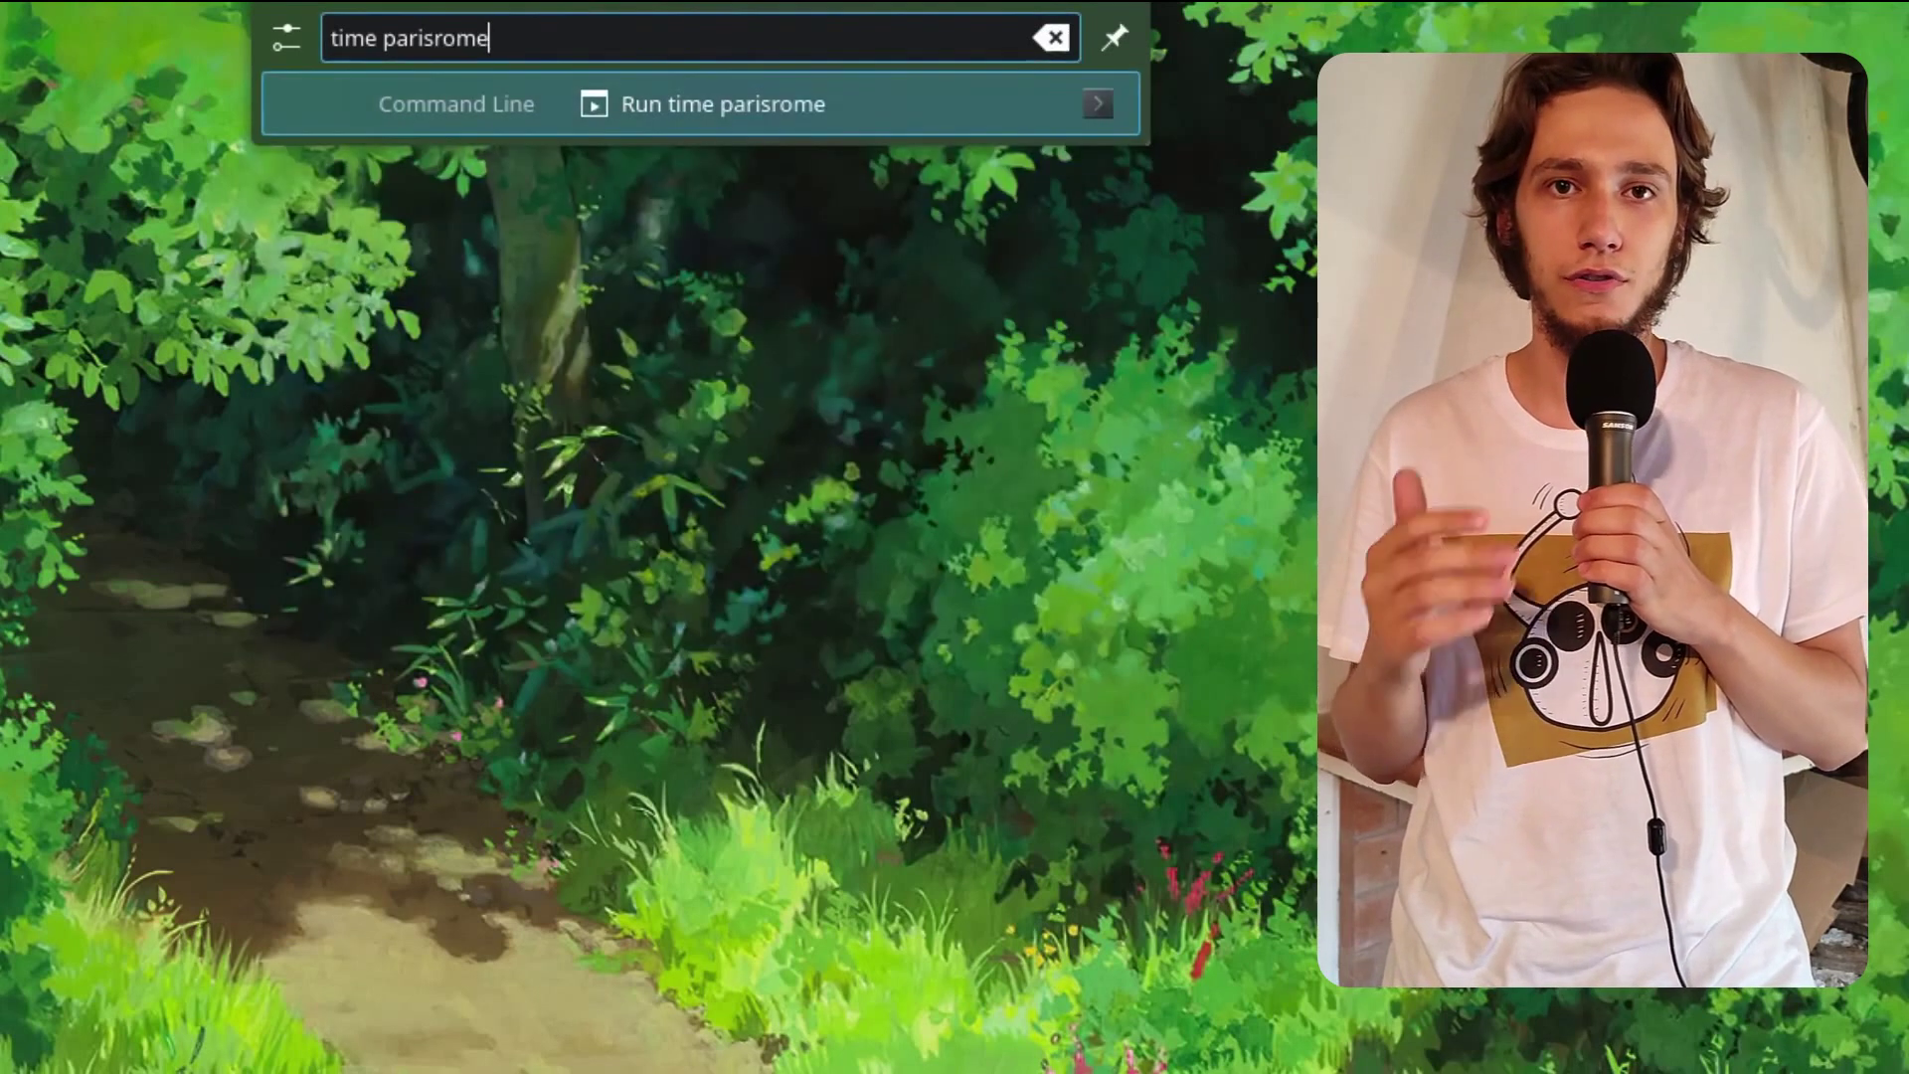
{"action": "key", "text": "ctrl+BackSpace"}
{"action": "type", "text": "rome"}
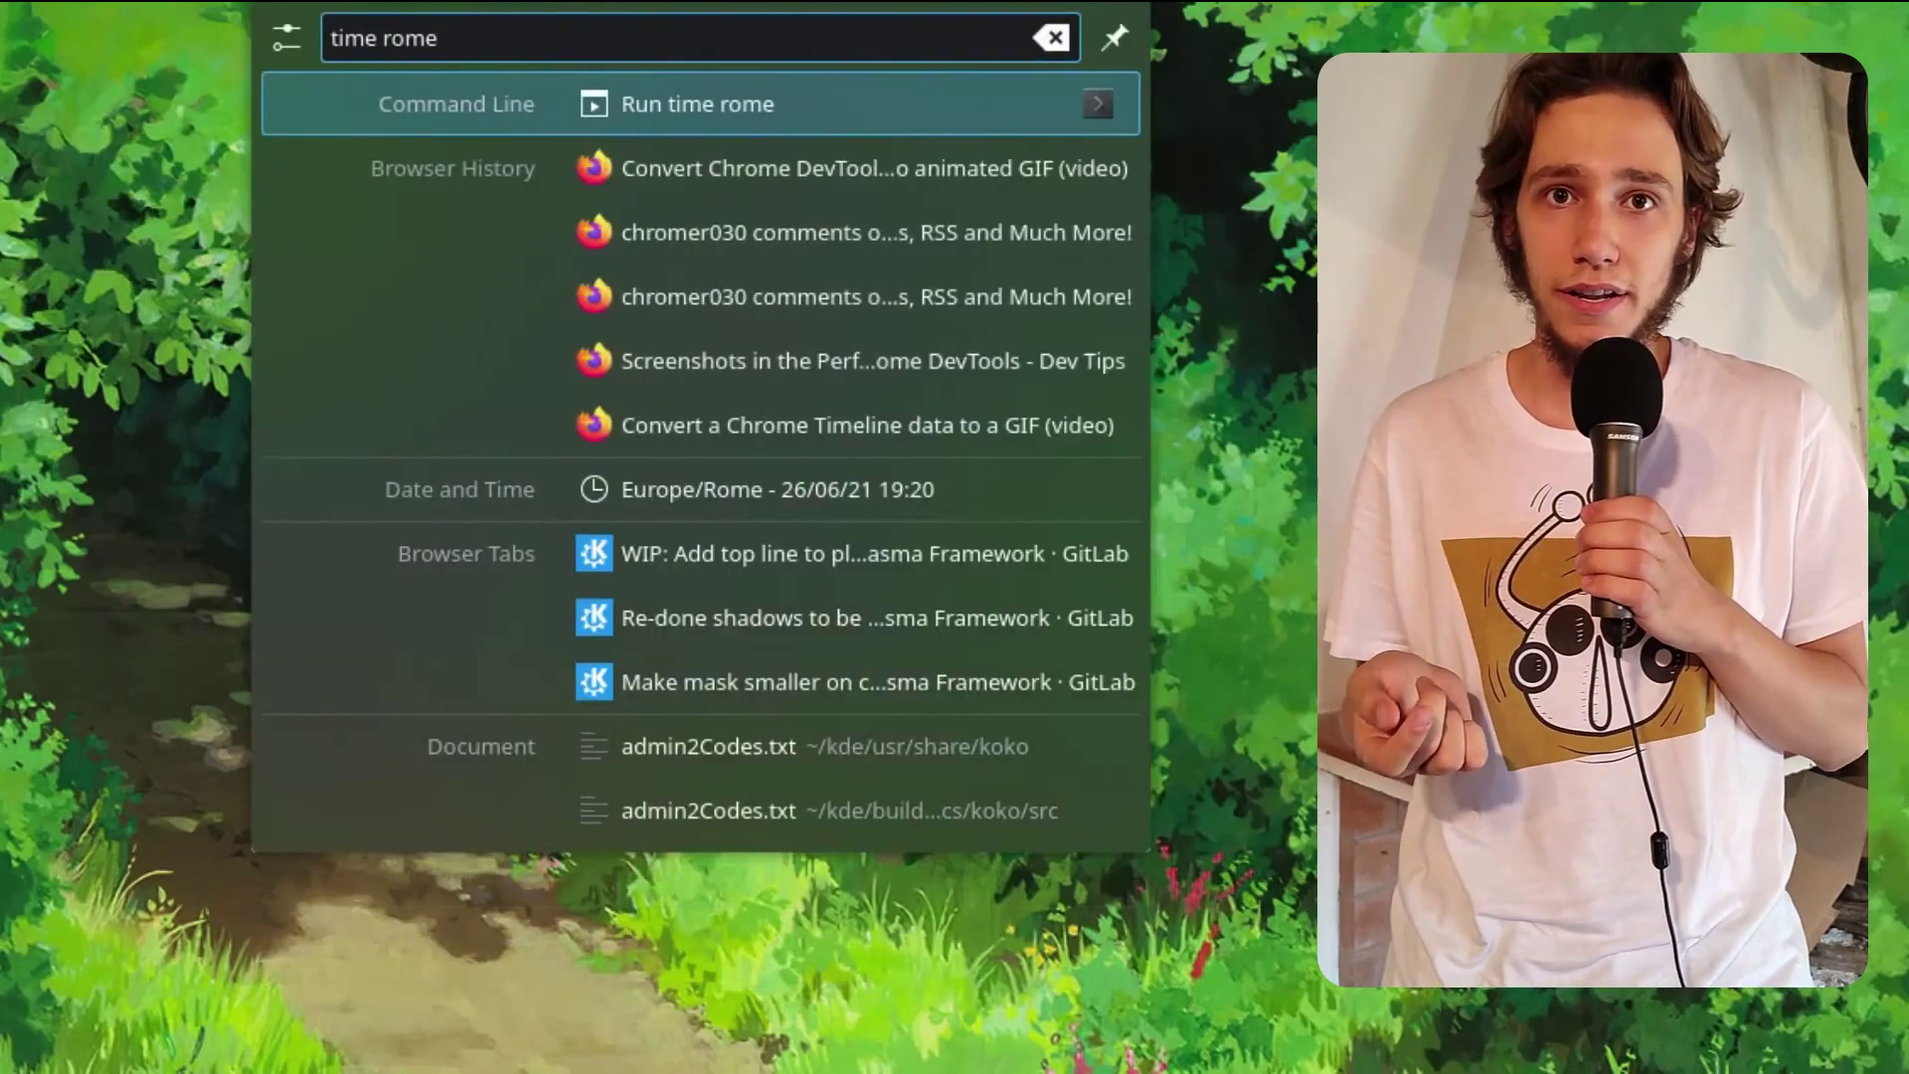
{"action": "key", "text": "Down"}
{"action": "key", "text": "Down"}
{"action": "key", "text": "Down"}
{"action": "key", "text": "Down"}
{"action": "key", "text": "Down"}
{"action": "key", "text": "Down"}
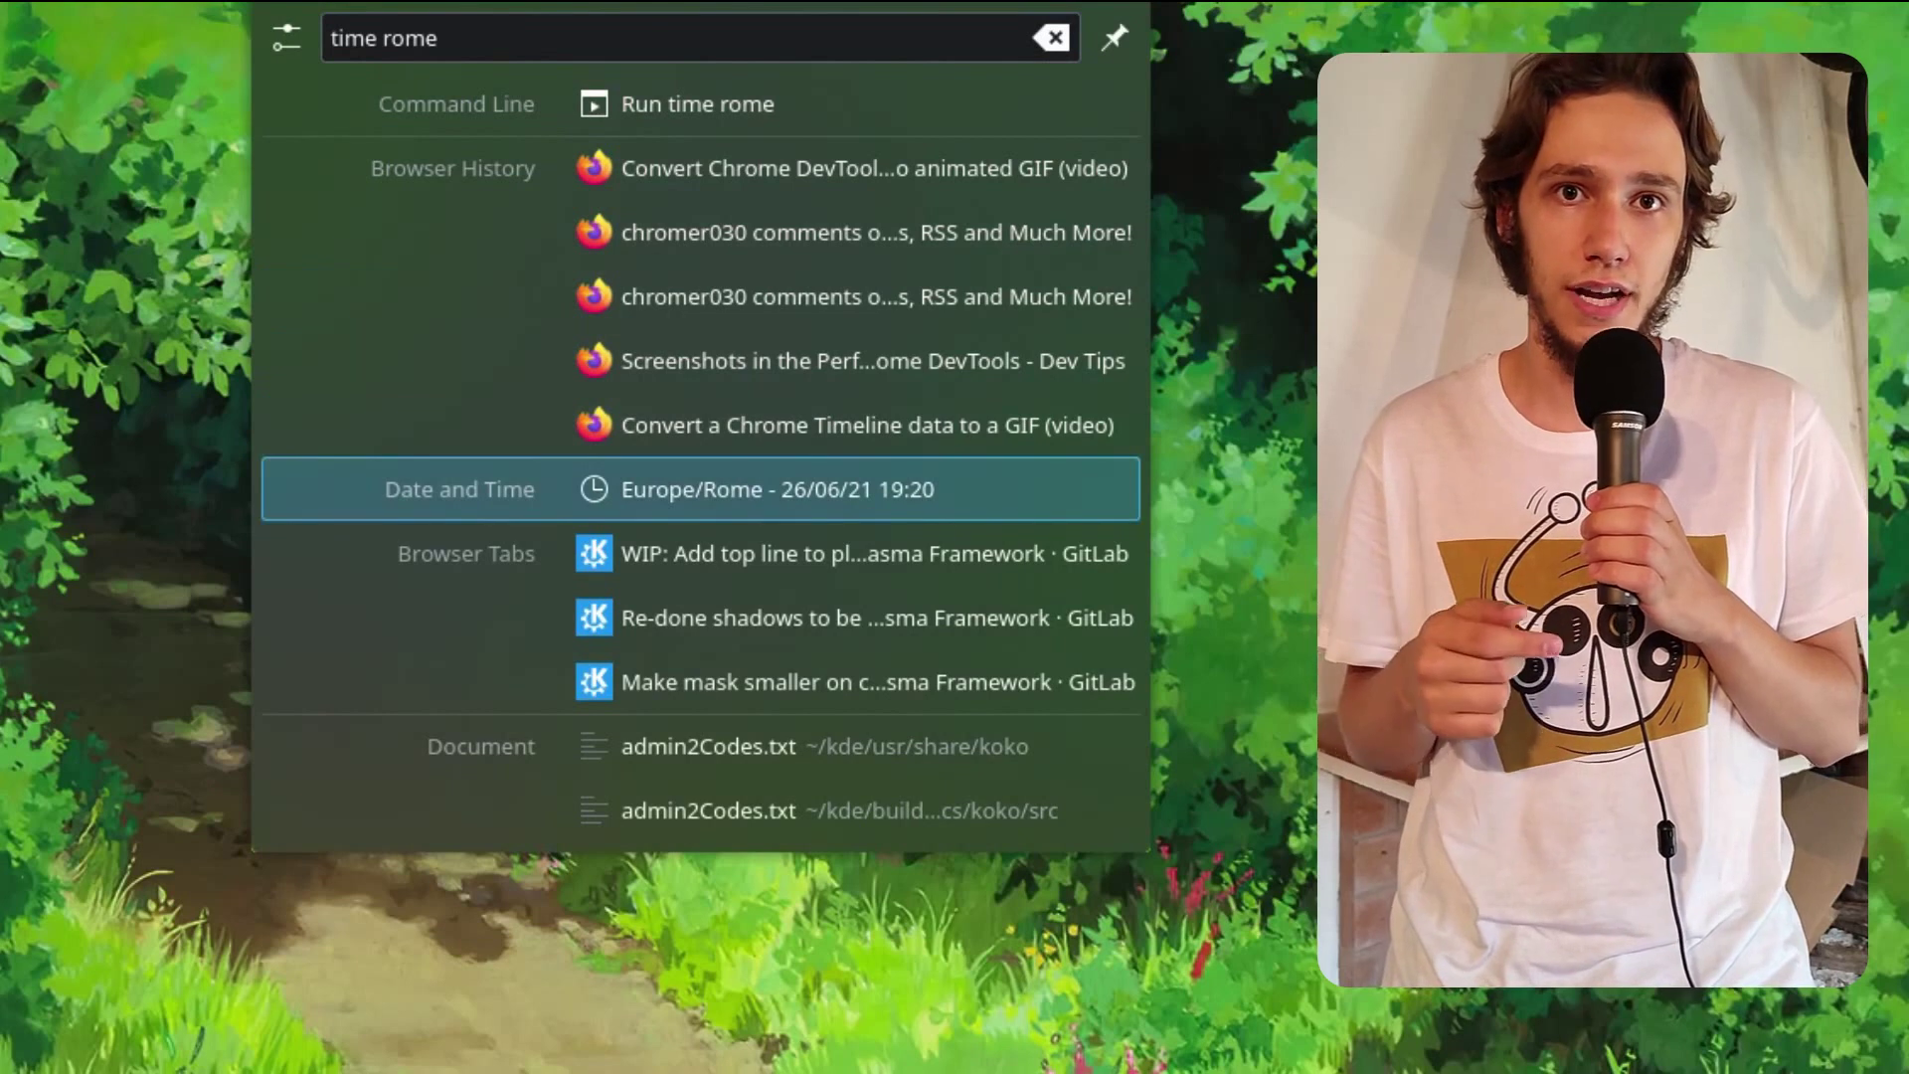
{"action": "key", "text": "Up"}
{"action": "key", "text": "Up"}
{"action": "key", "text": "Up"}
{"action": "key", "text": "Up"}
{"action": "key", "text": "Up"}
{"action": "key", "text": "Up"}
{"action": "left_click", "coordinate": [1051, 38]}
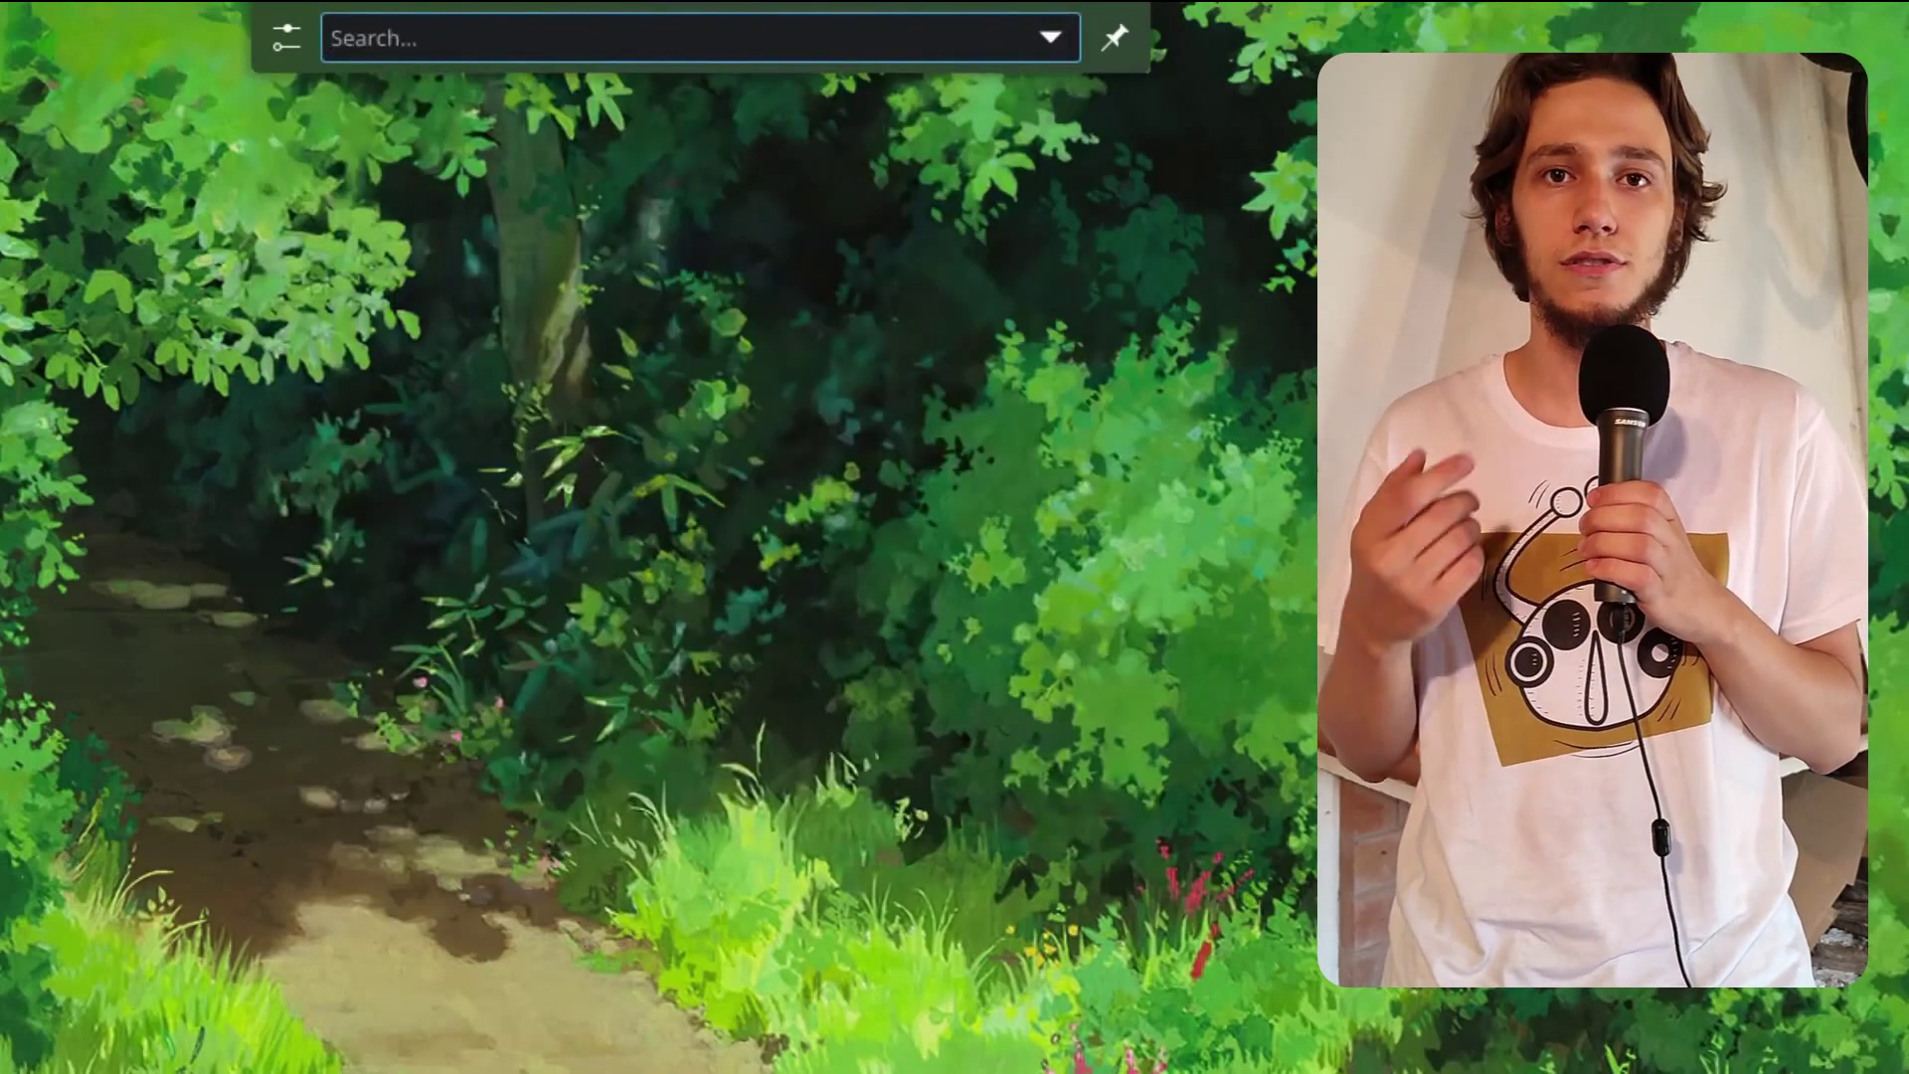
{"action": "type", "text": "screen "}
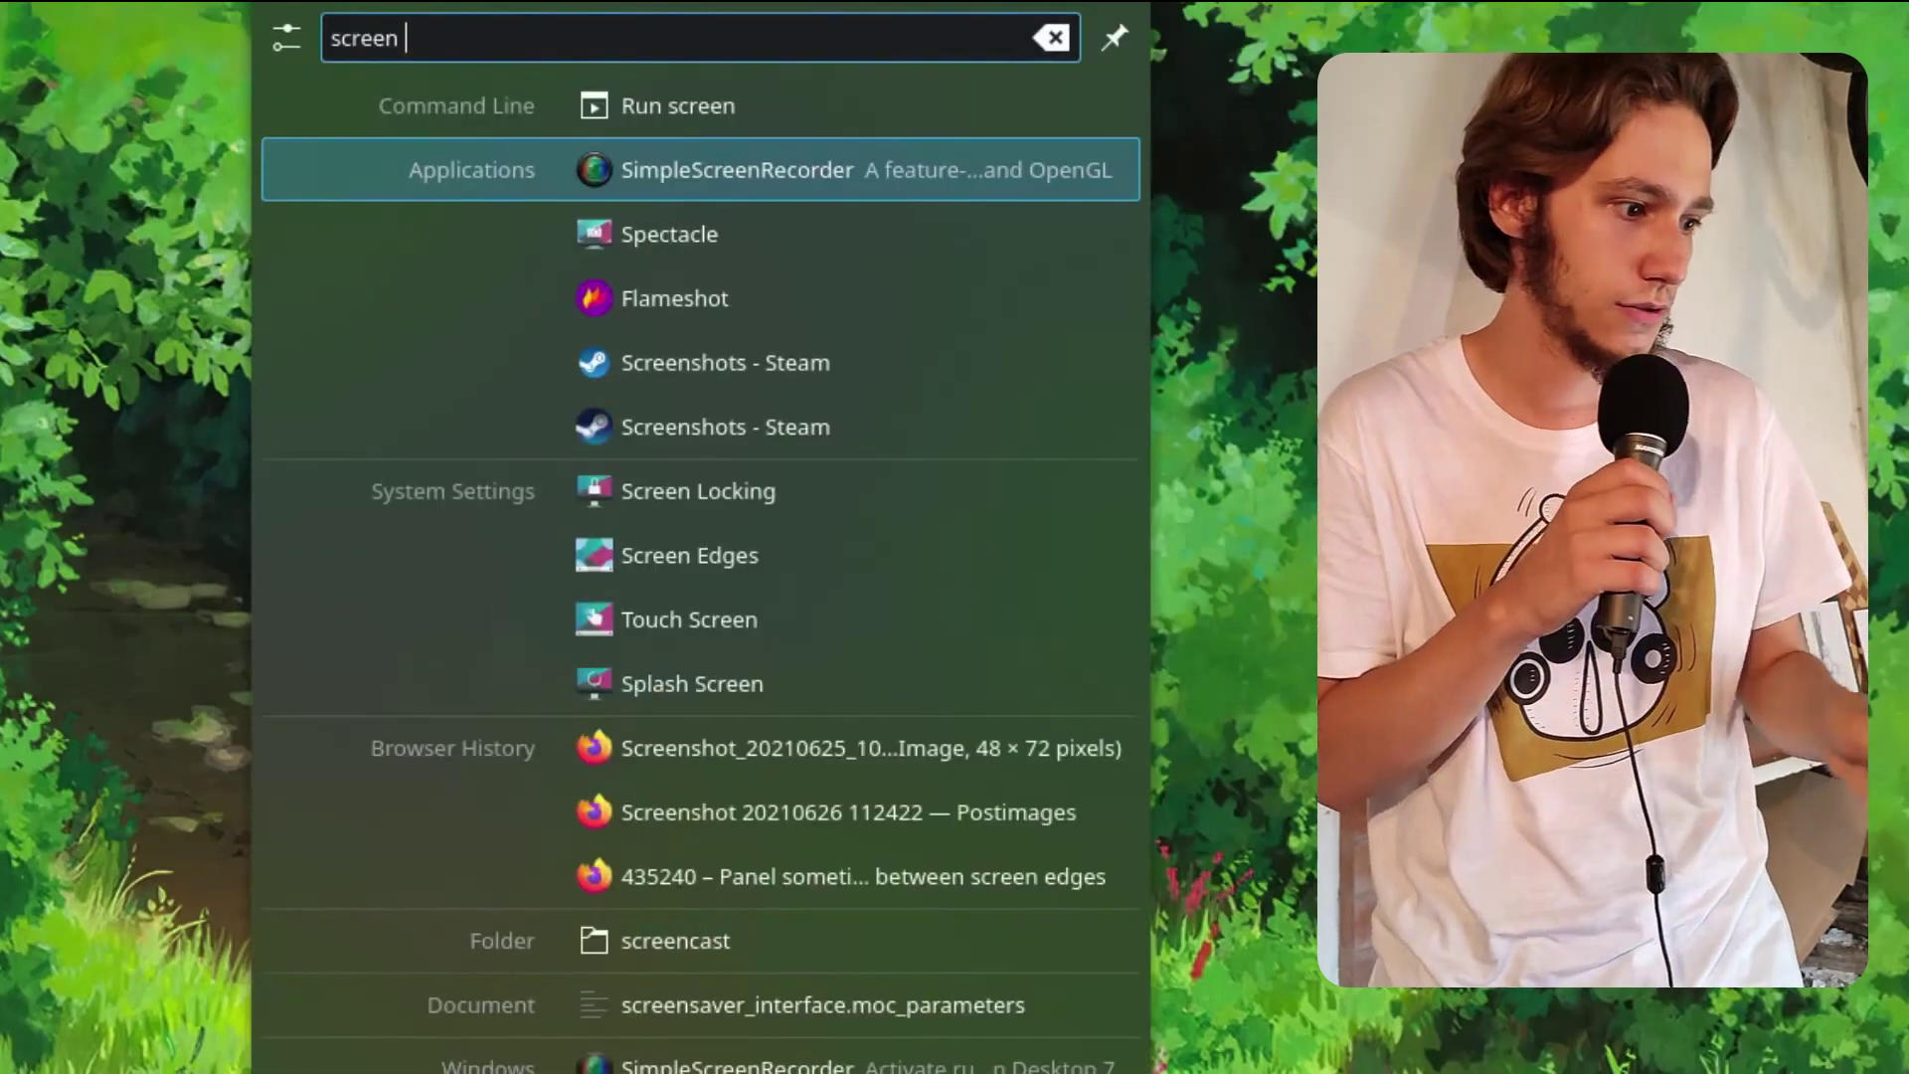
{"action": "type", "text": "brightness 10"}
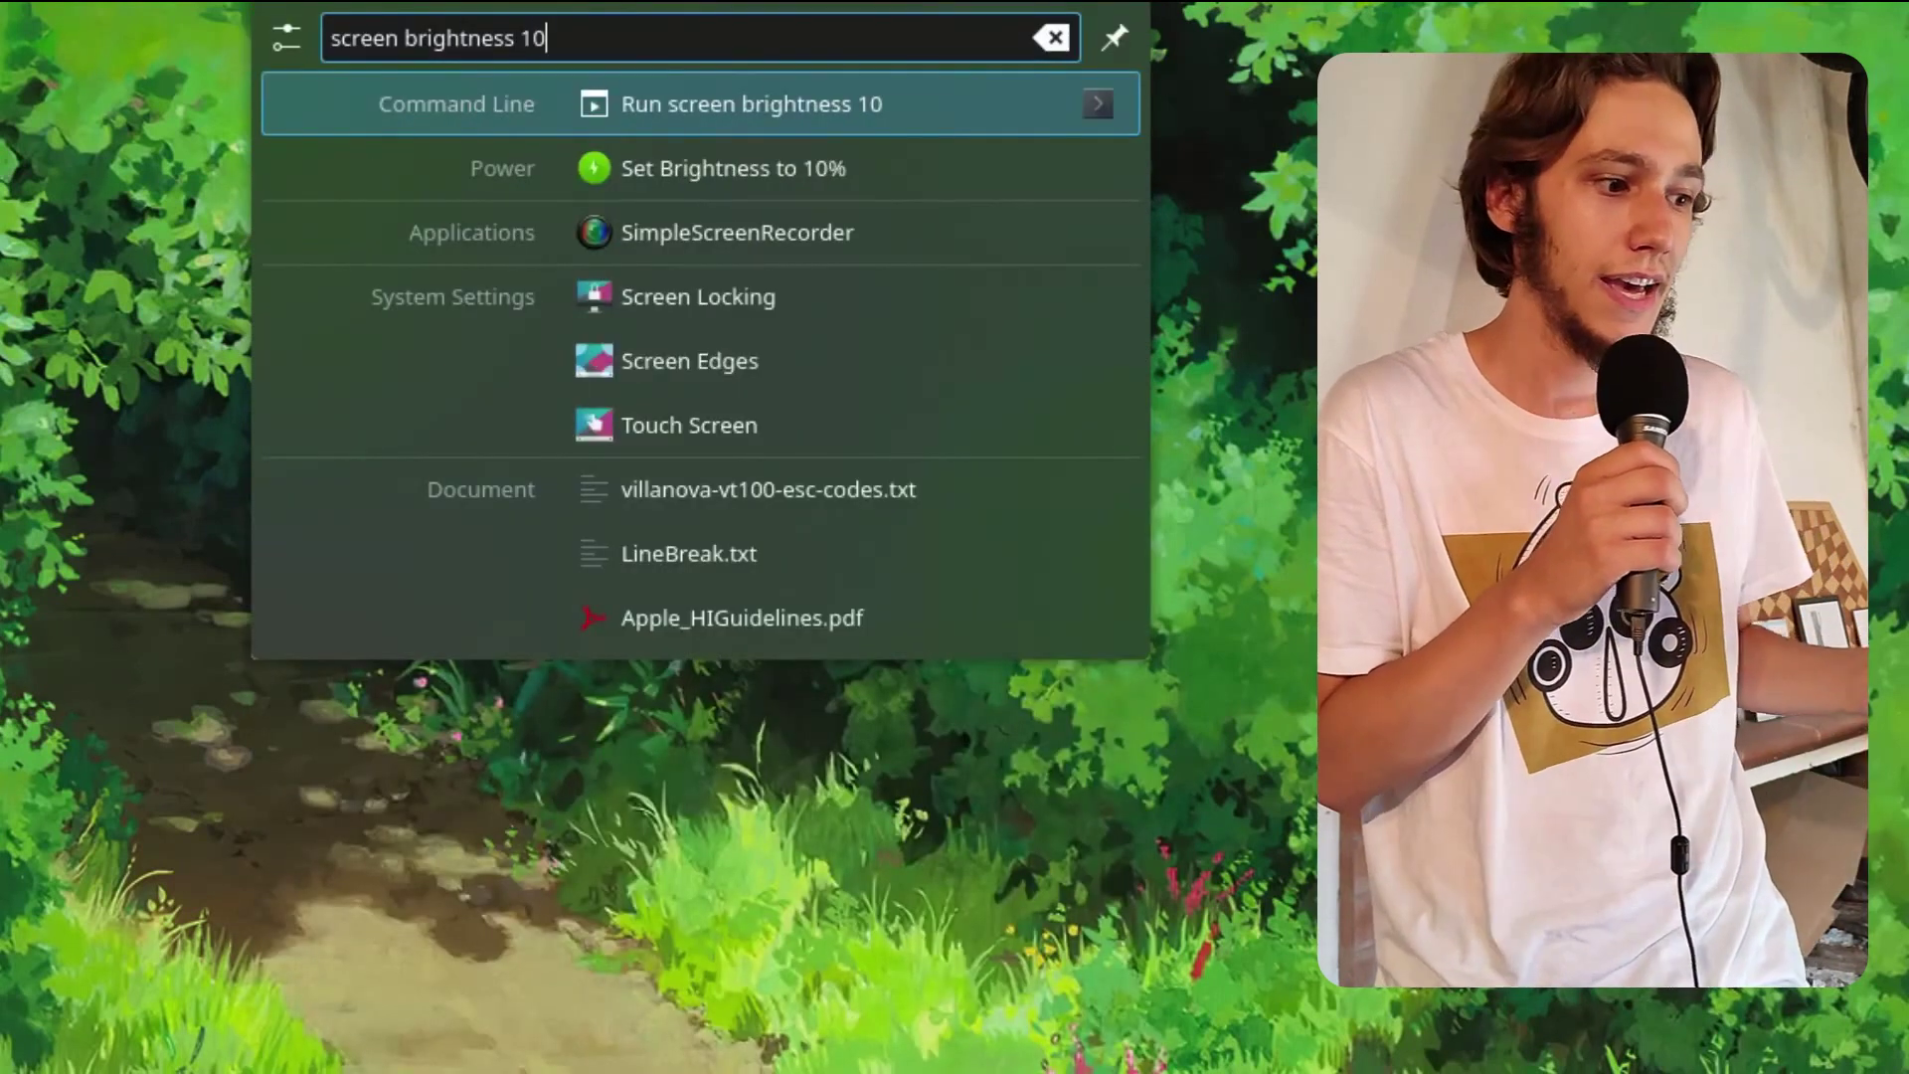
{"action": "key", "text": "Down"}
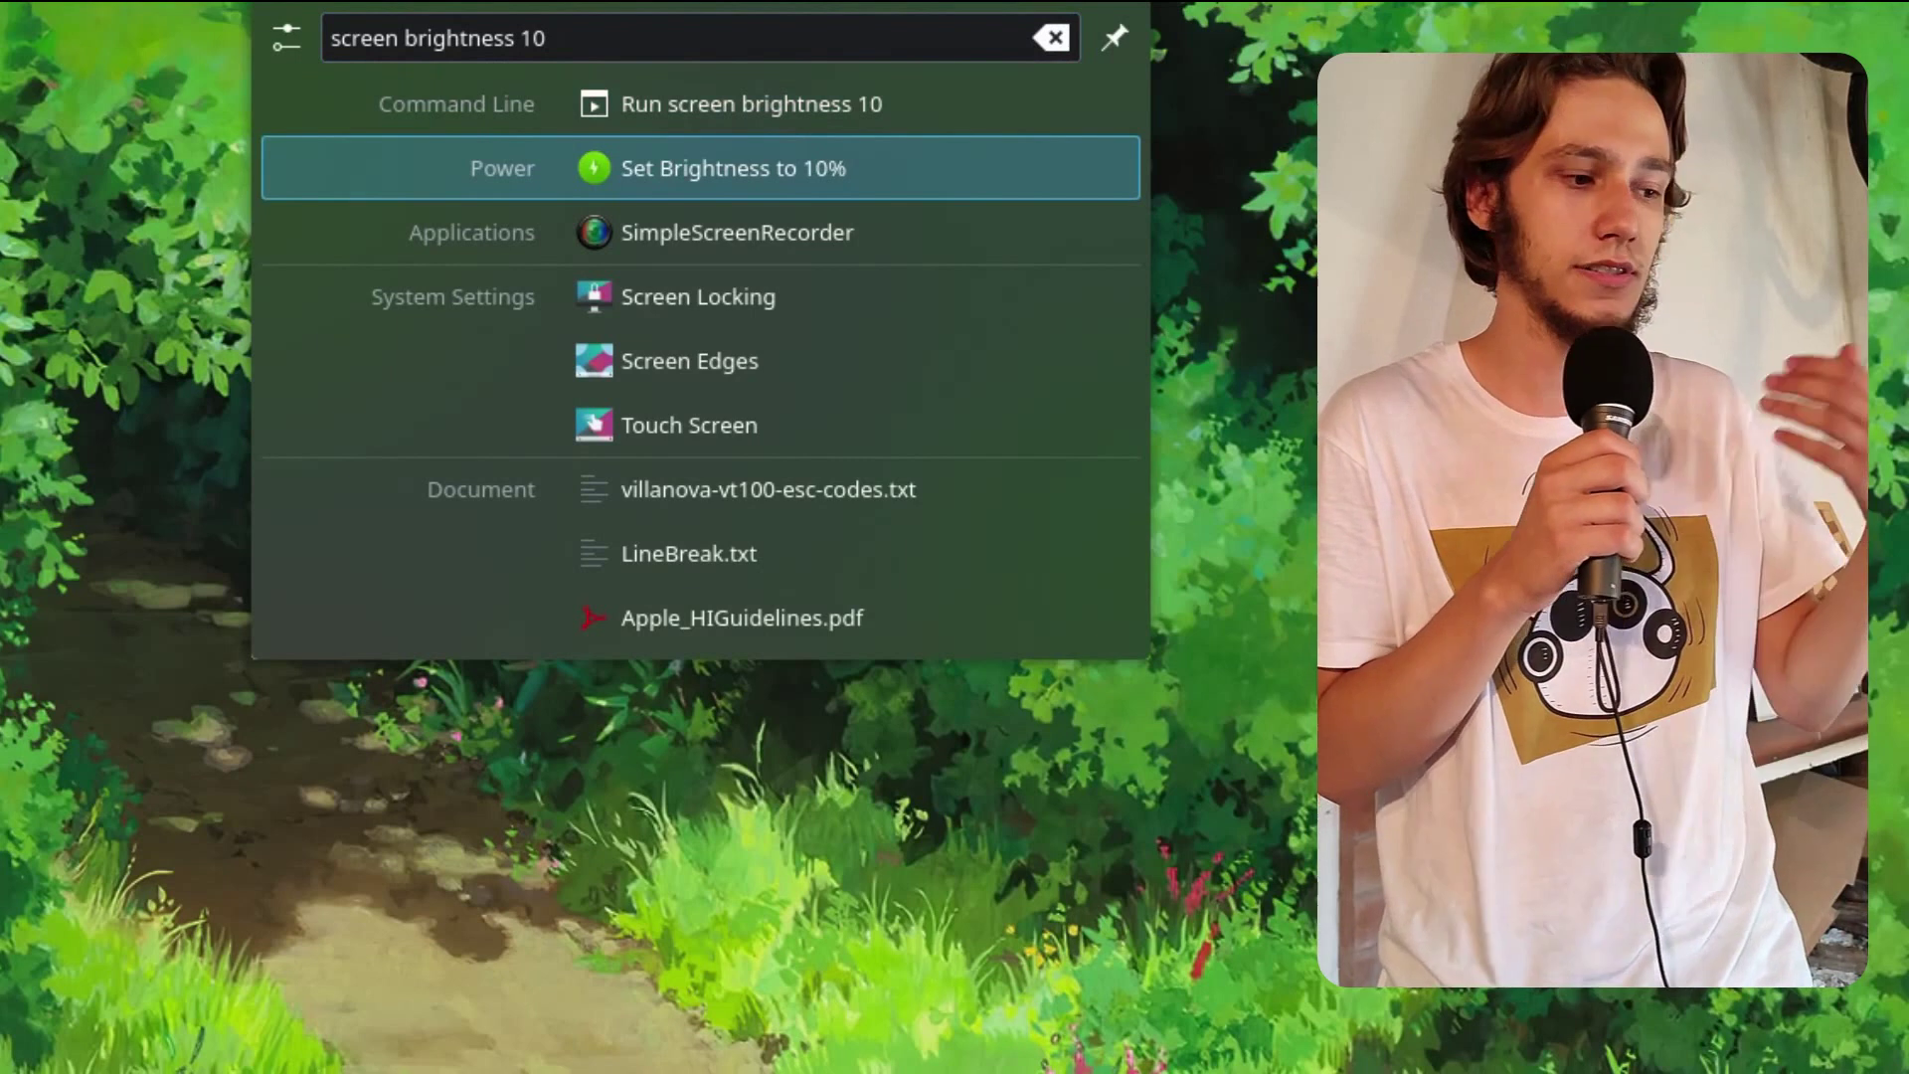
{"action": "type", "text": "paus"}
{"action": "key", "text": "ctrl+a"}
{"action": "type", "text": "pause"}
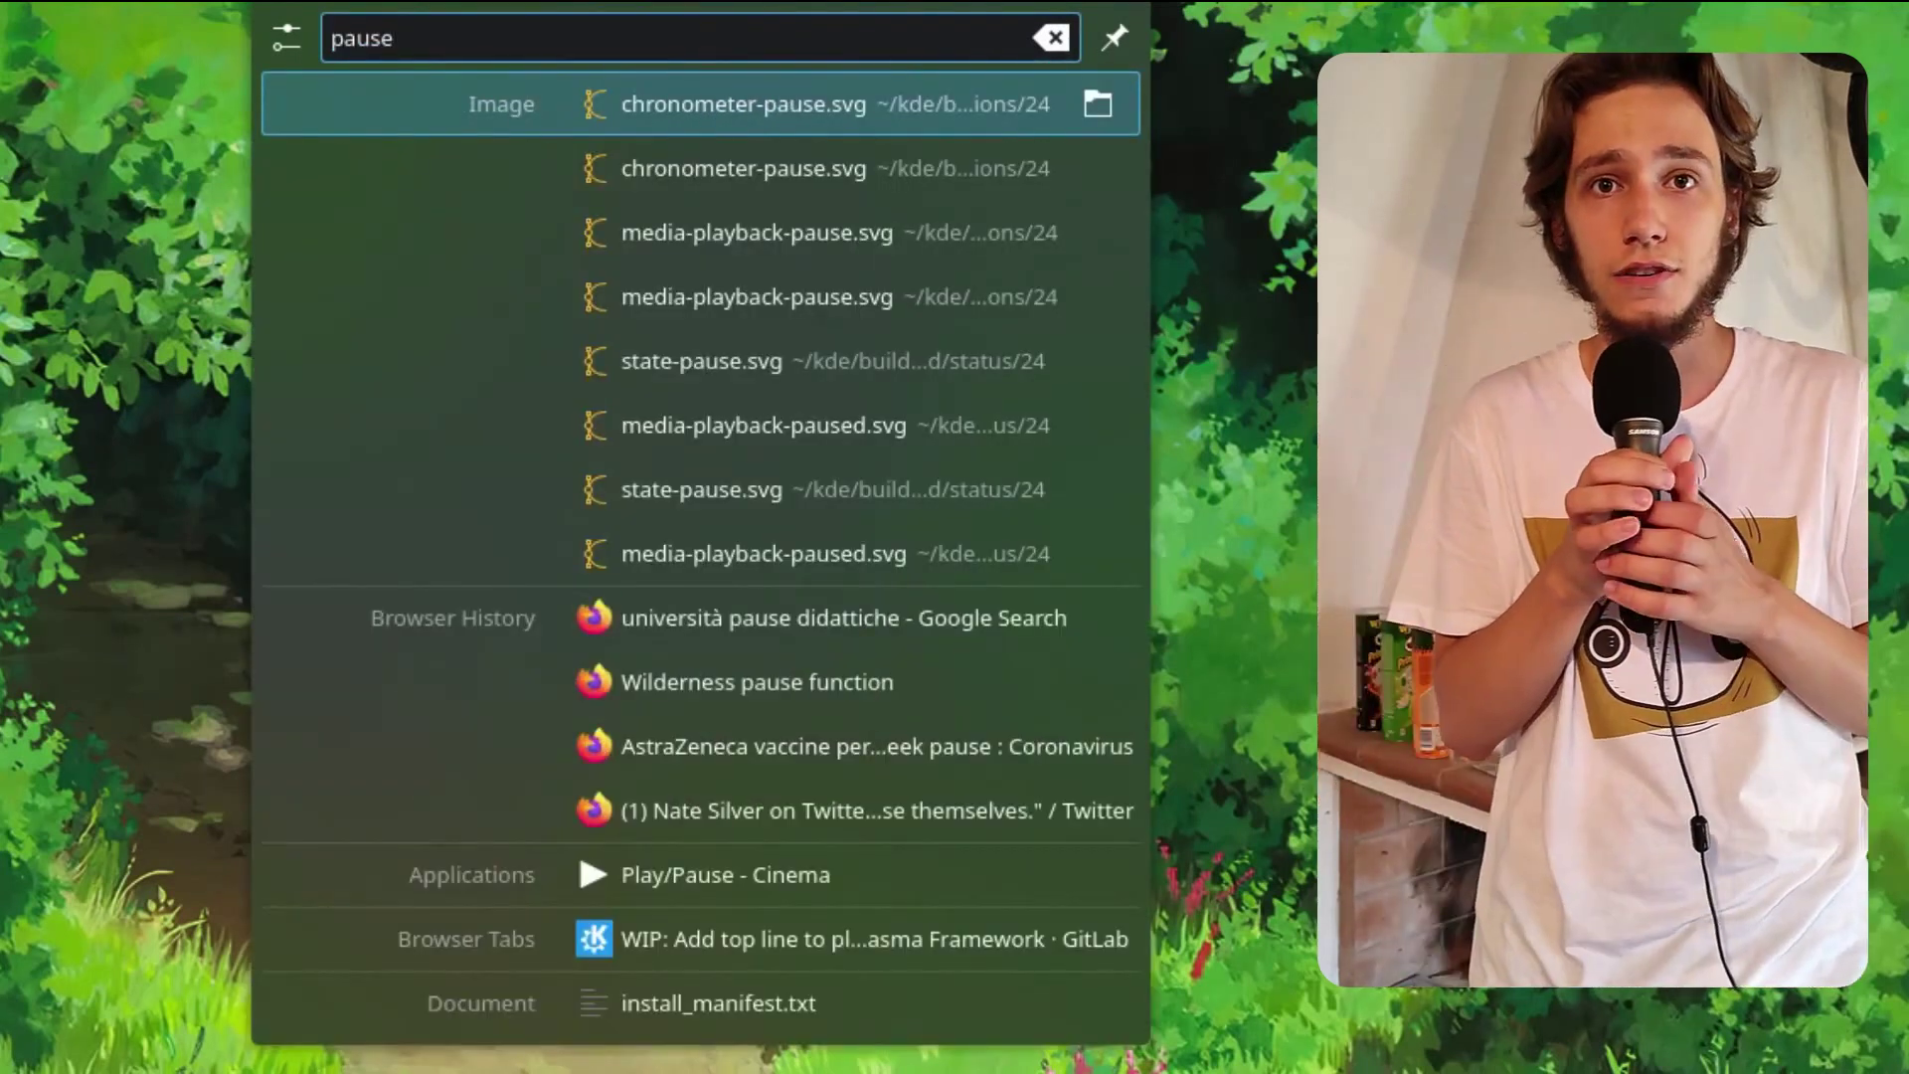
{"action": "key", "text": "Down"}
{"action": "key", "text": "Down"}
{"action": "key", "text": "Down"}
{"action": "key", "text": "Down"}
{"action": "key", "text": "Down"}
{"action": "key", "text": "Down"}
{"action": "key", "text": "Down"}
{"action": "key", "text": "Down"}
{"action": "key", "text": "Down"}
{"action": "key", "text": "Down"}
{"action": "key", "text": "Down"}
{"action": "key", "text": "Down"}
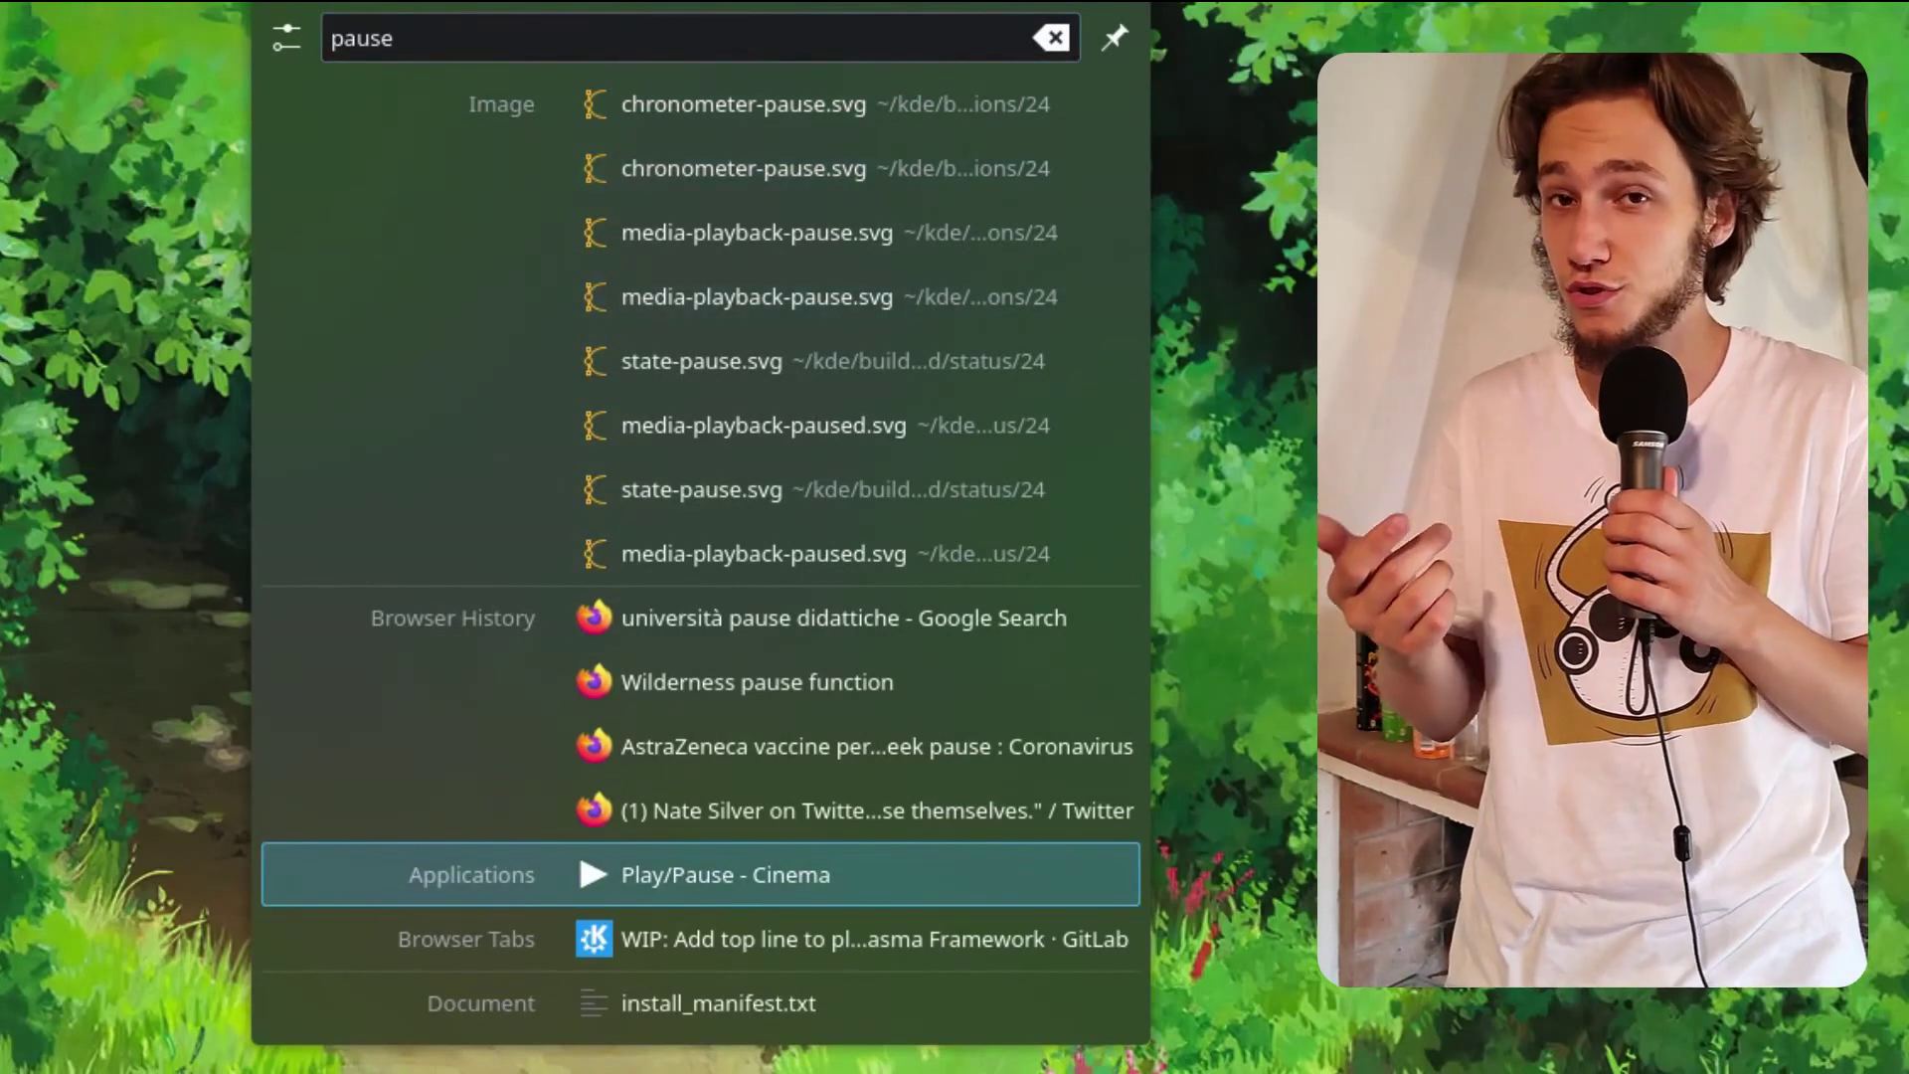
{"action": "left_click", "coordinate": [1051, 37]}
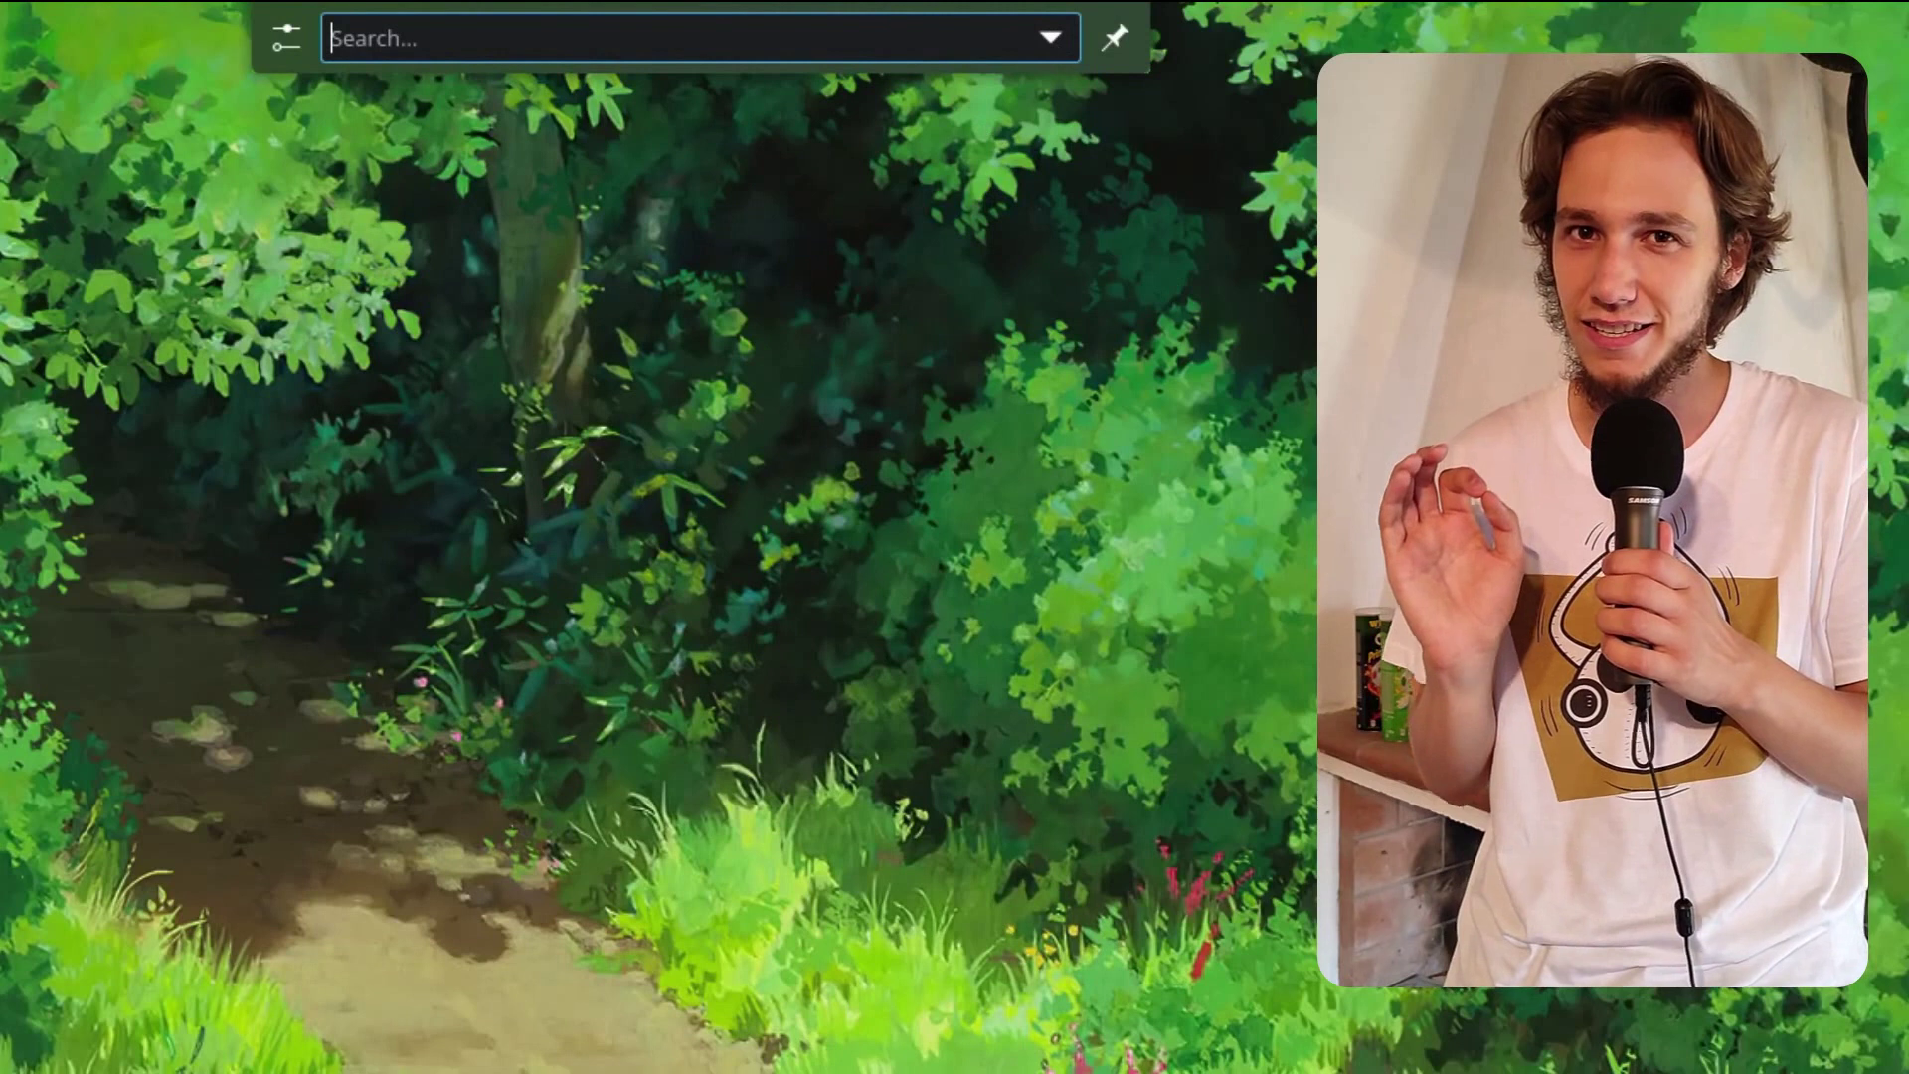
{"action": "type", "text": "akademy"}
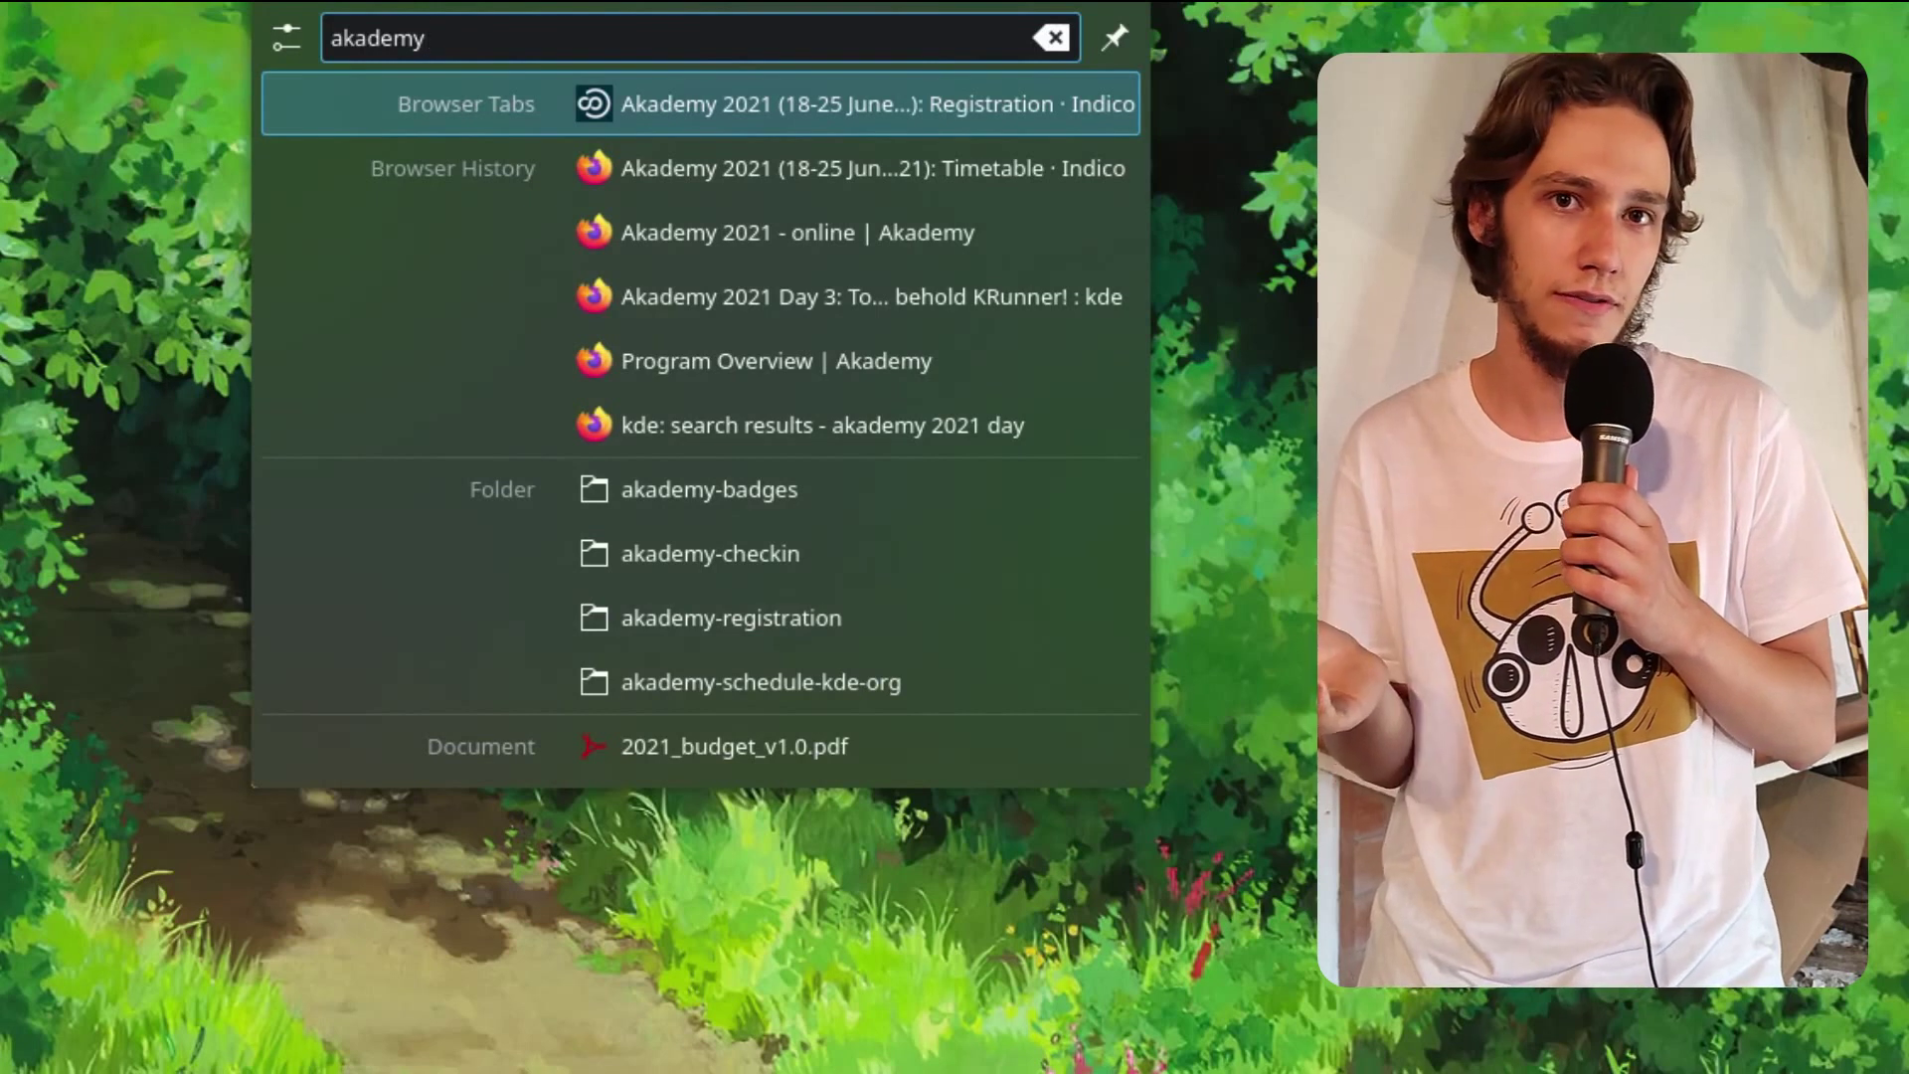
{"action": "key", "text": "ctrl+a"}
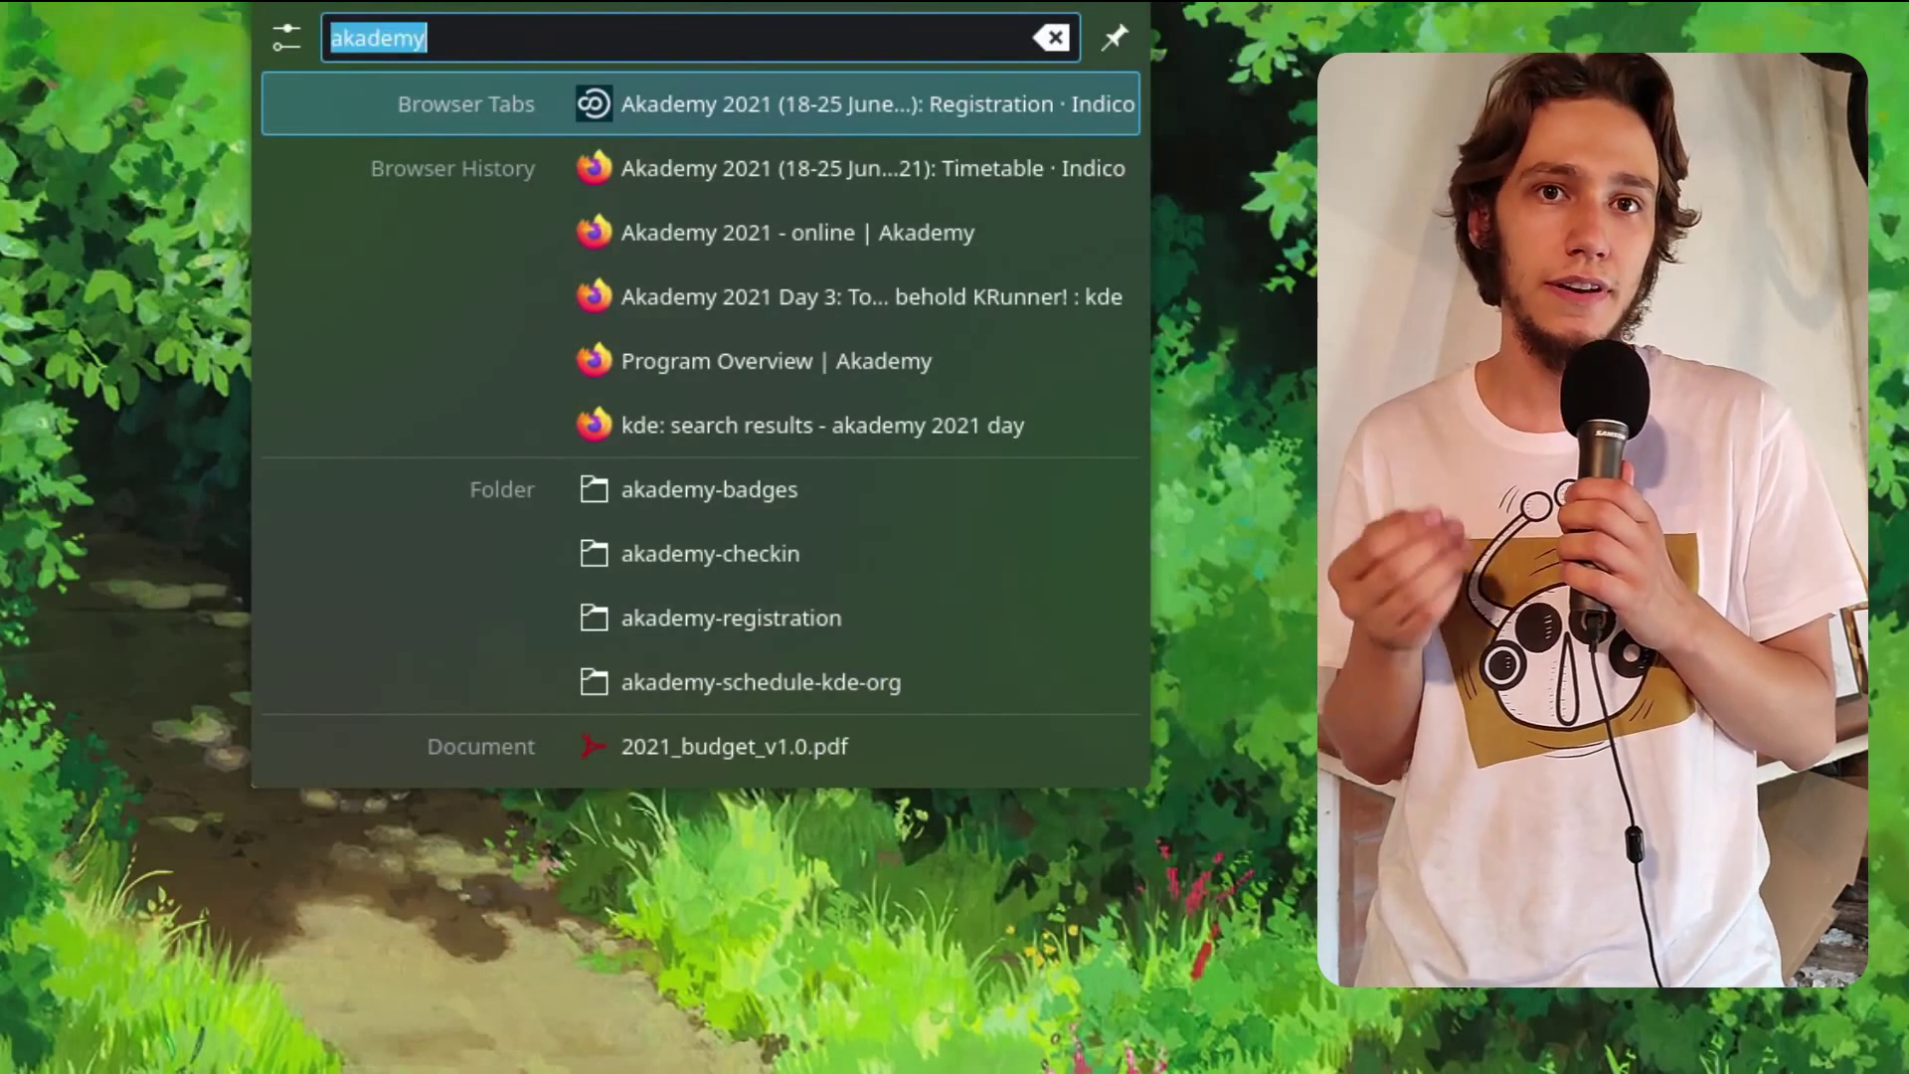
{"action": "type", "text": "porn"}
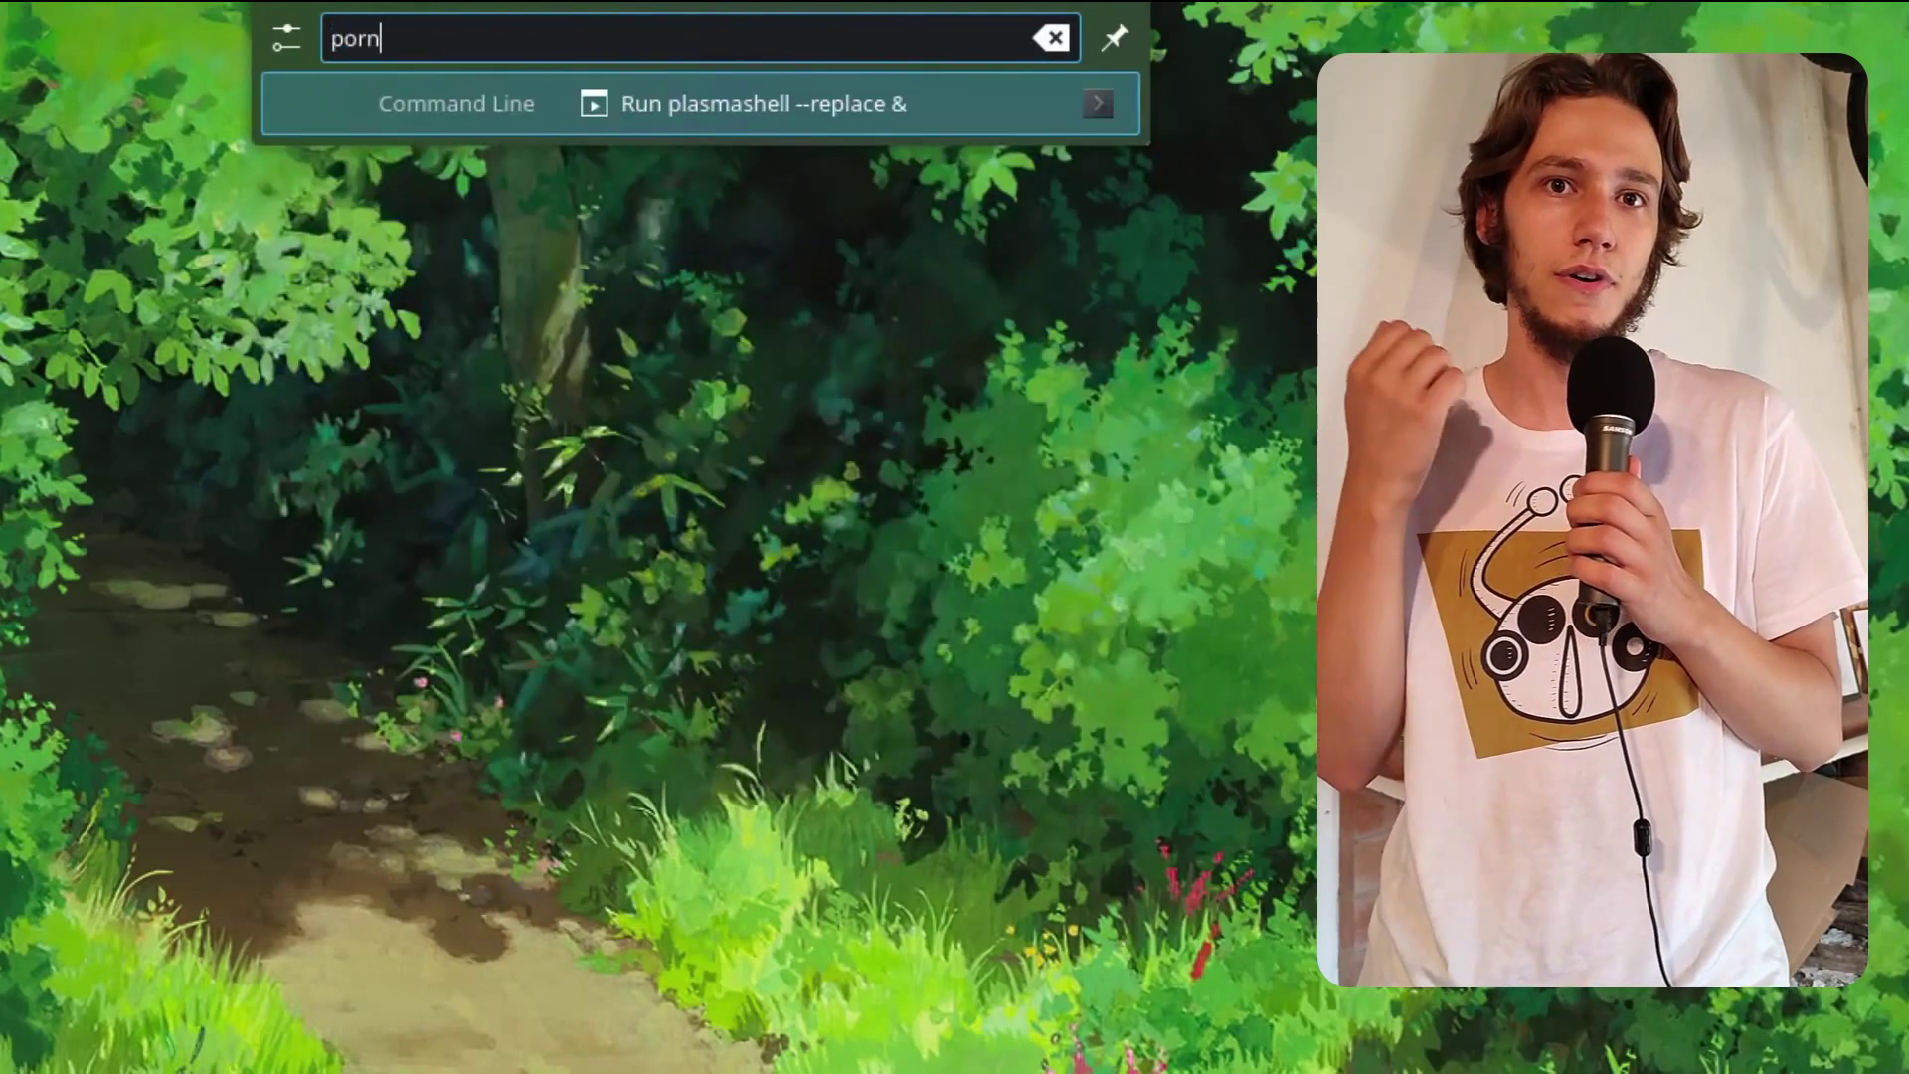
{"action": "key", "text": "Down"}
{"action": "key", "text": "Down"}
{"action": "key", "text": "Down"}
{"action": "key", "text": "Down"}
{"action": "key", "text": "Down"}
{"action": "key", "text": "Down"}
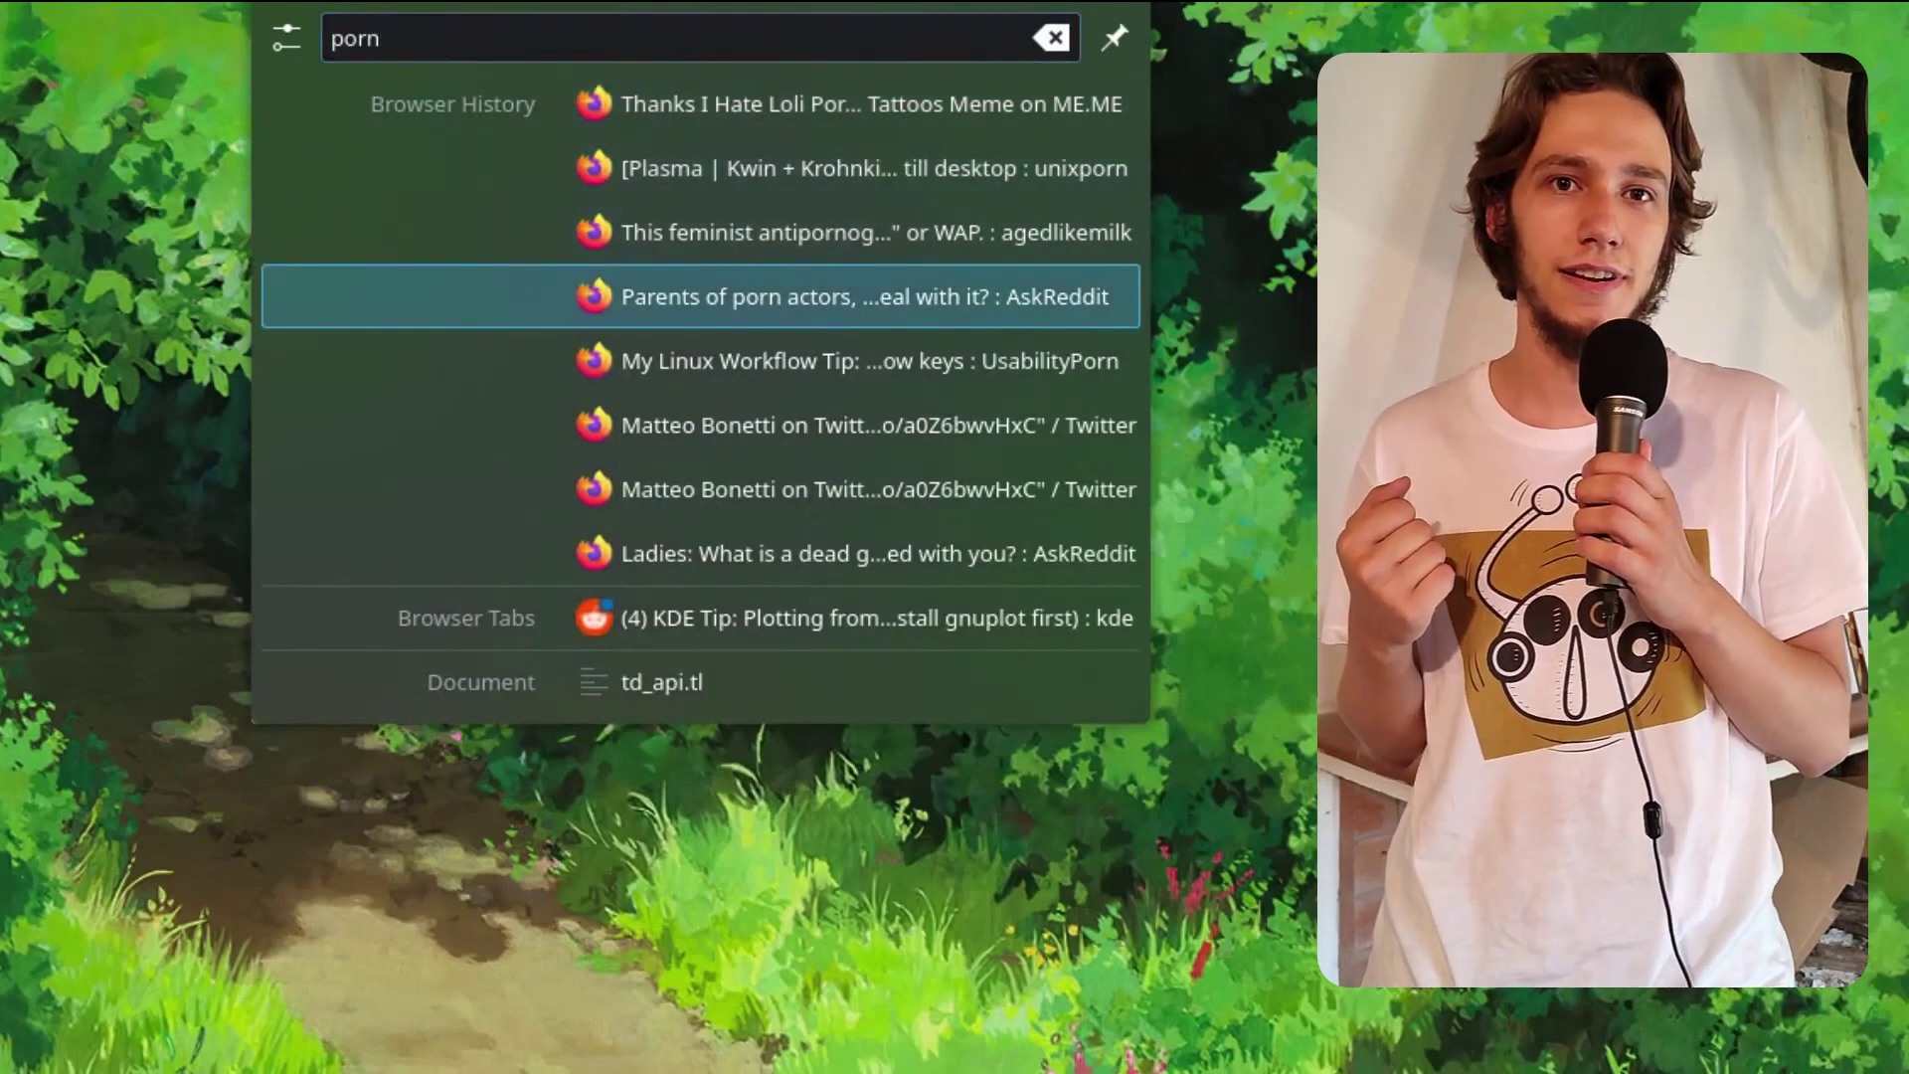
{"action": "key", "text": "Down"}
{"action": "key", "text": "Down"}
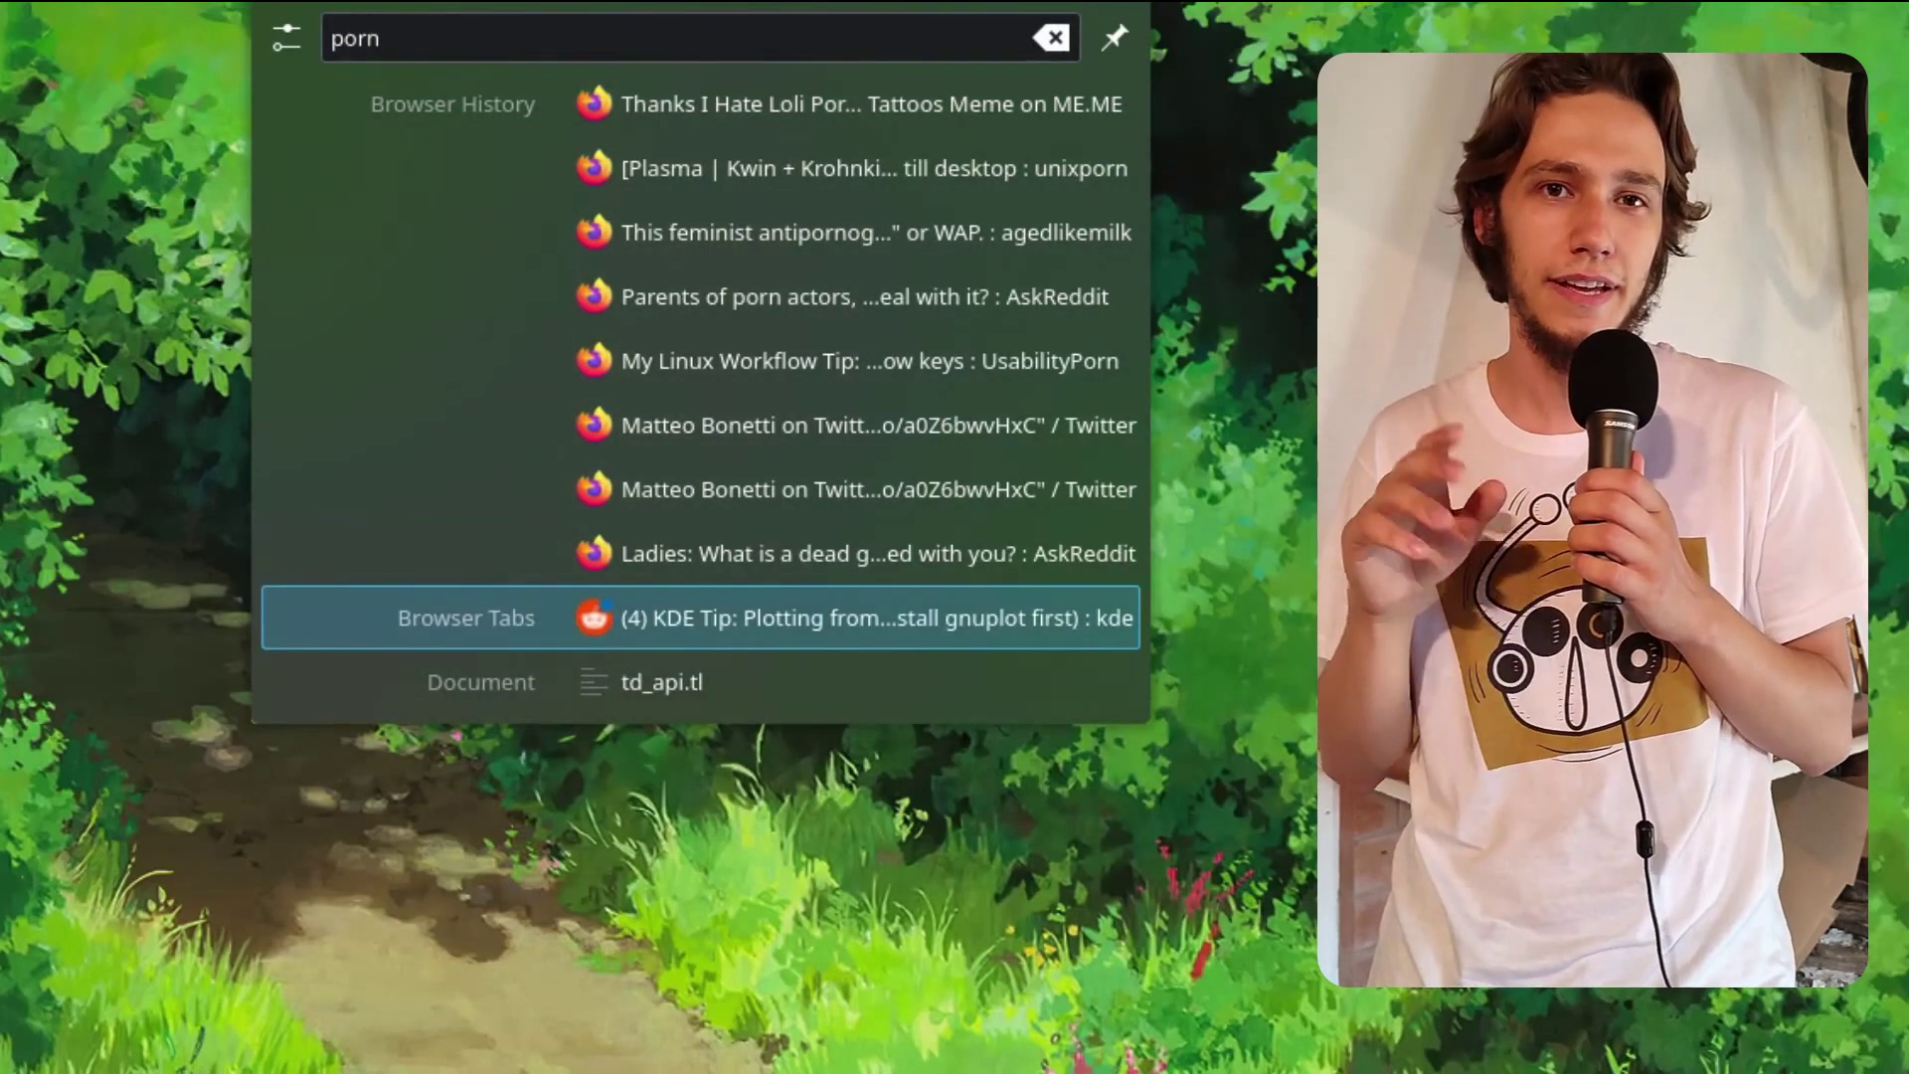
{"action": "key", "text": "Up"}
{"action": "key", "text": "Up"}
{"action": "key", "text": "Up"}
{"action": "key", "text": "Up"}
{"action": "key", "text": "Up"}
{"action": "key", "text": "Up"}
{"action": "key", "text": "Up"}
{"action": "key", "text": "Up"}
{"action": "key", "text": "Up"}
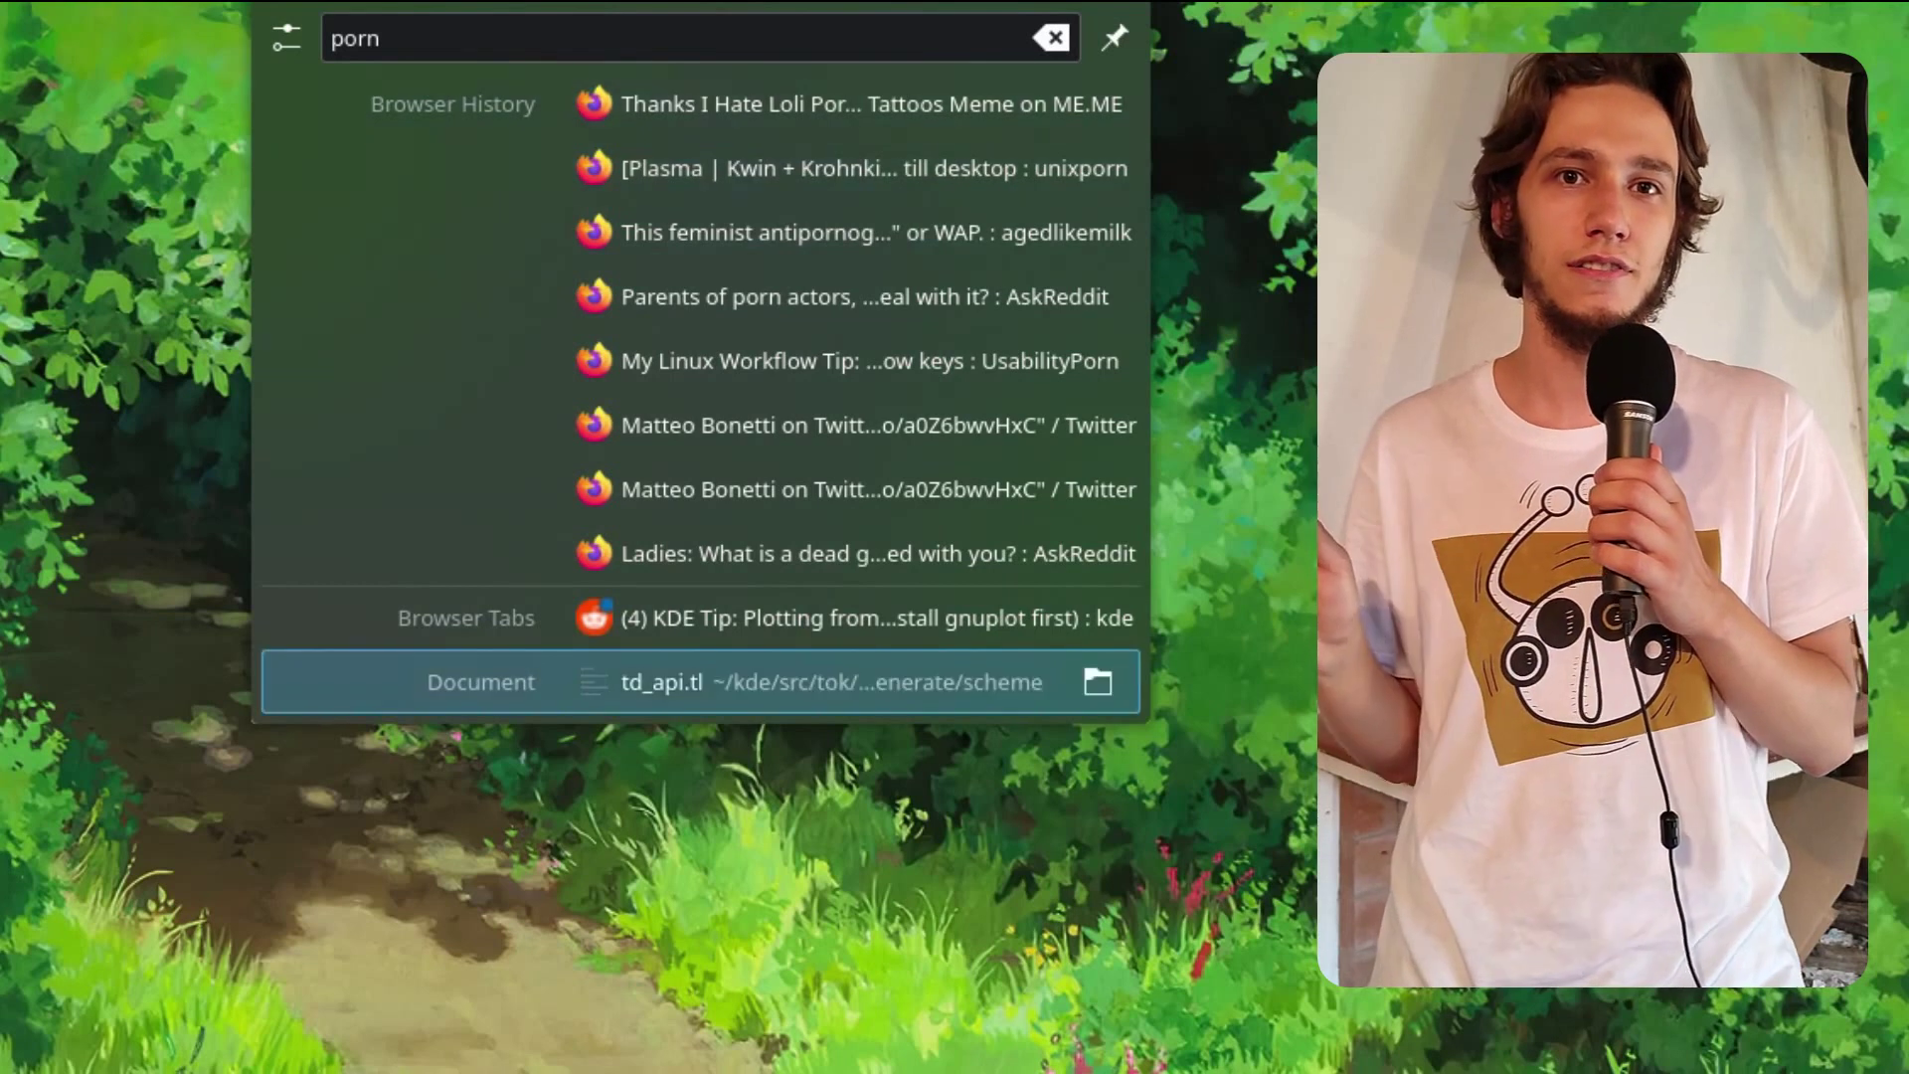
{"action": "key", "text": "Down"}
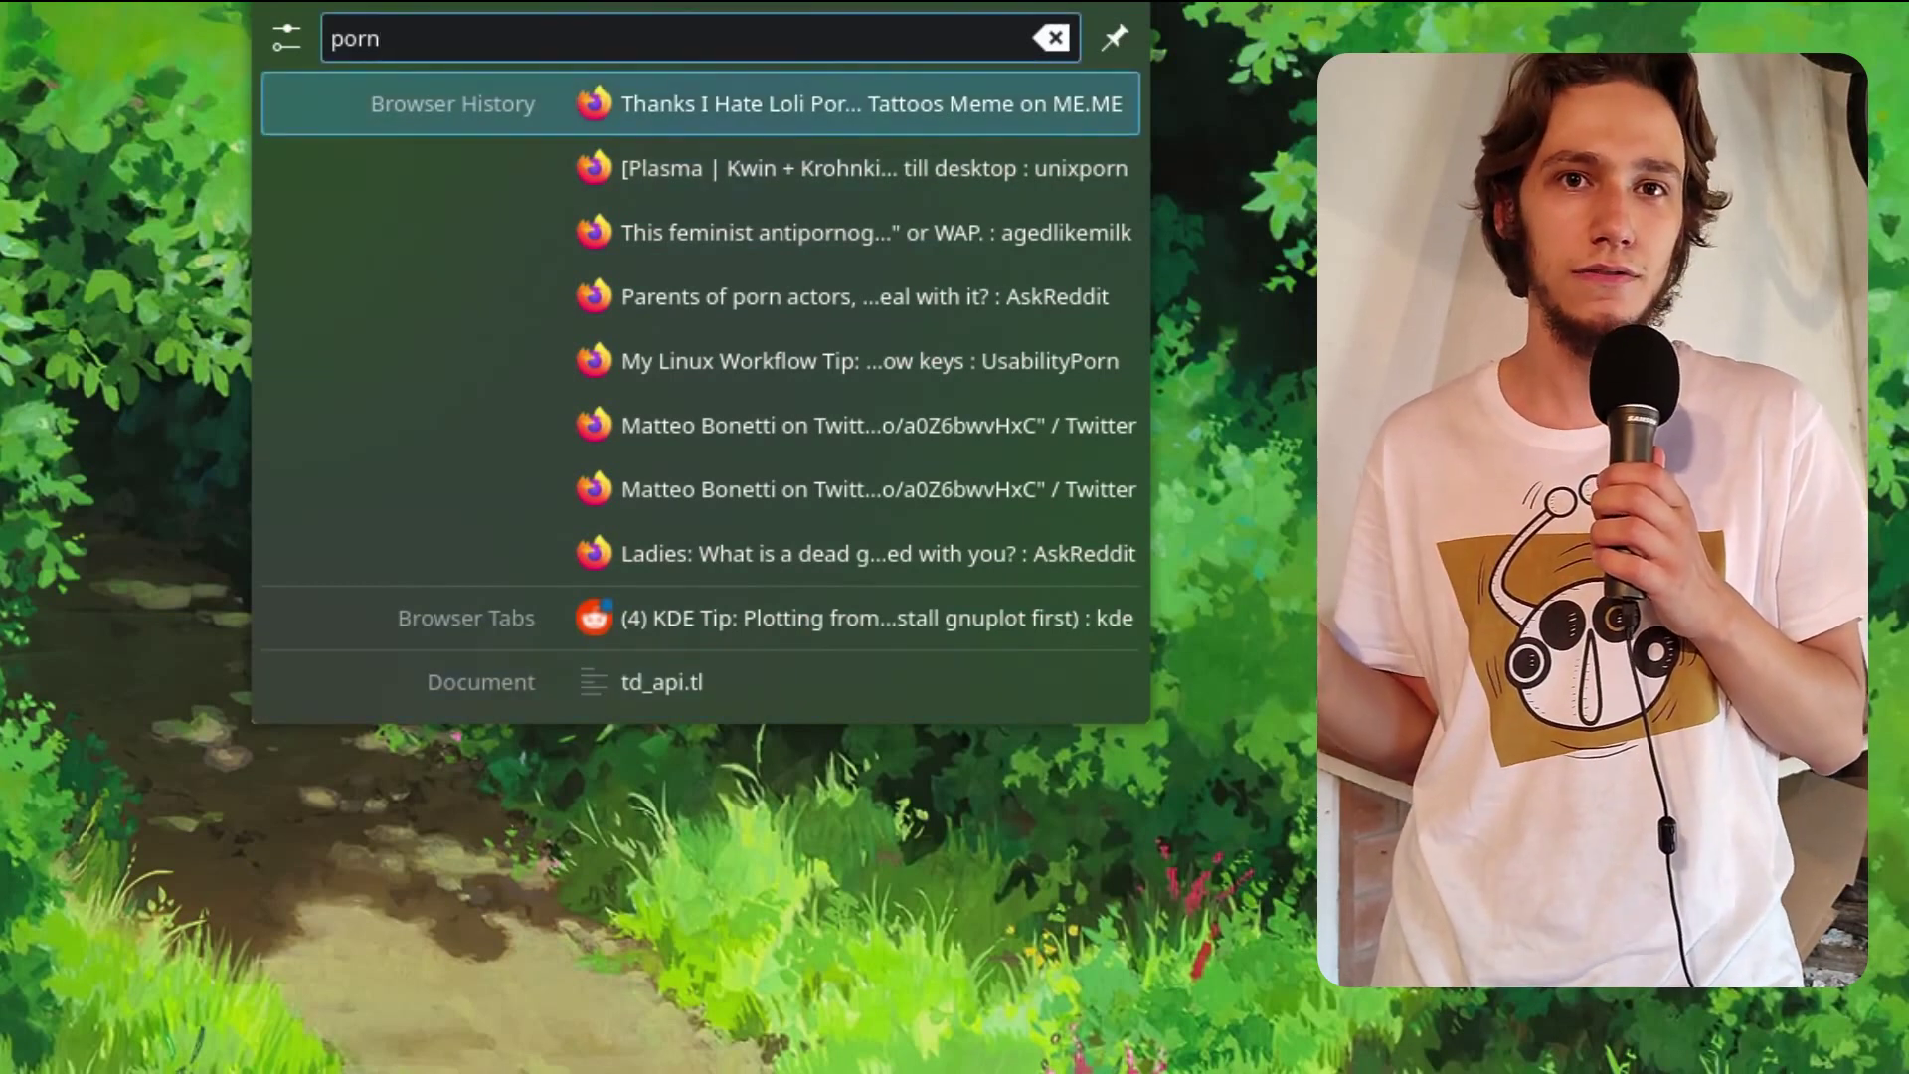
{"action": "key", "text": "ctrl+a"}
{"action": "key", "text": "BackSpace"}
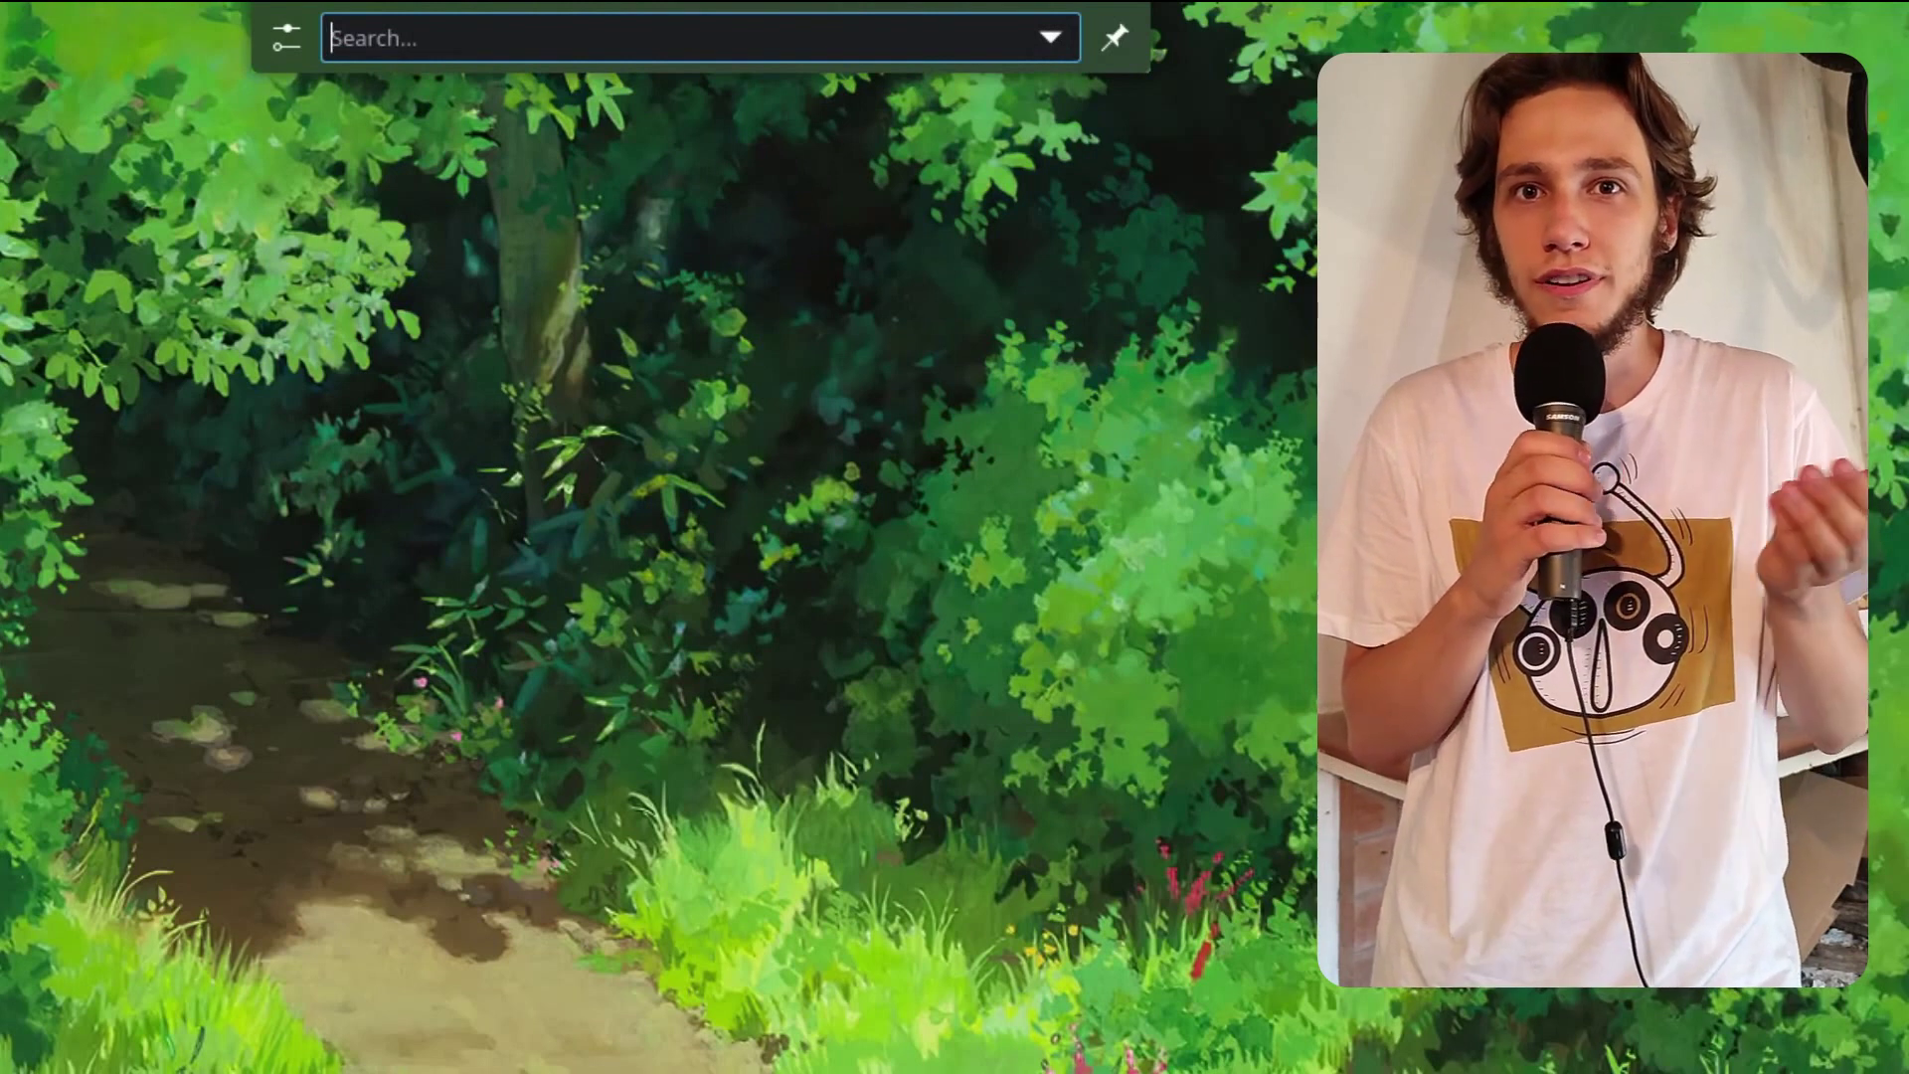
Step: Try the DuckDuckGo web shortcut query 'ddg: hi', then clear it
{"action": "type", "text": "ddg: hi"}
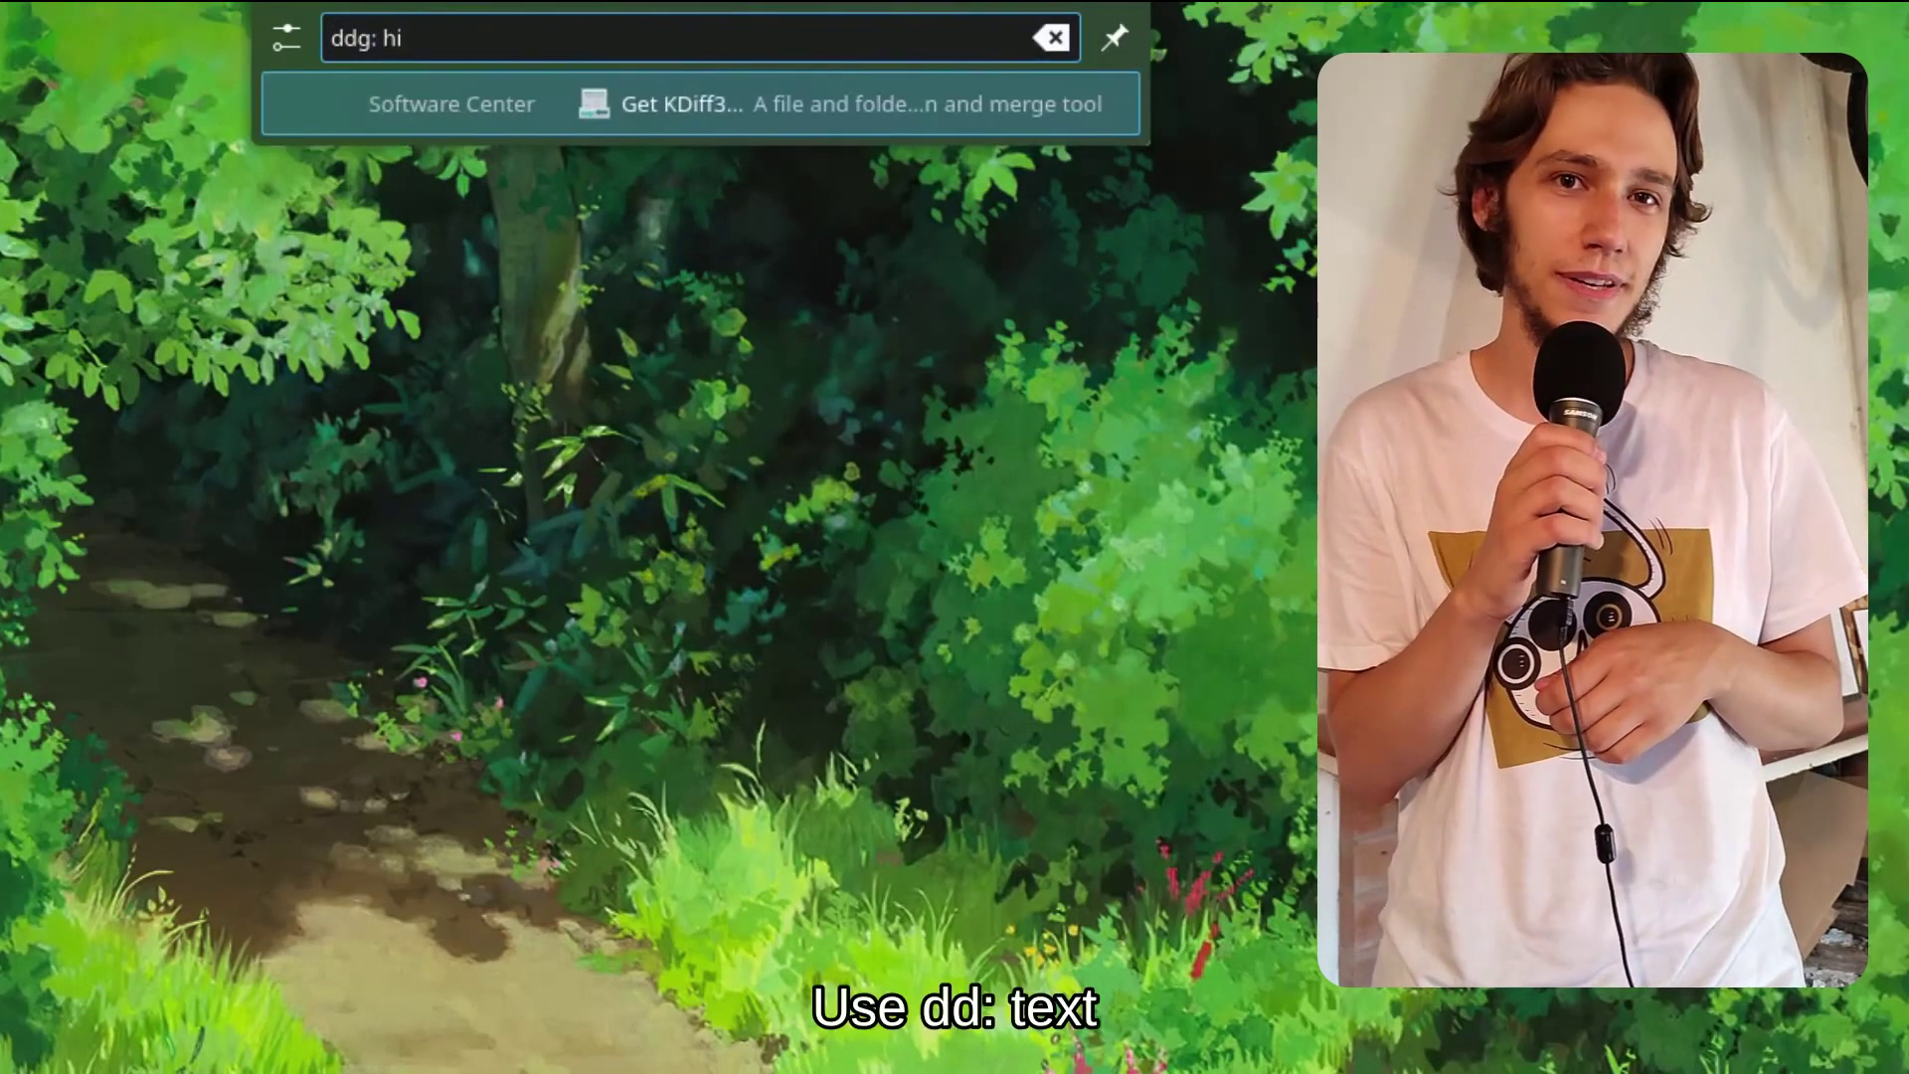
{"action": "key", "text": "ctrl+a"}
{"action": "key", "text": "BackSpace"}
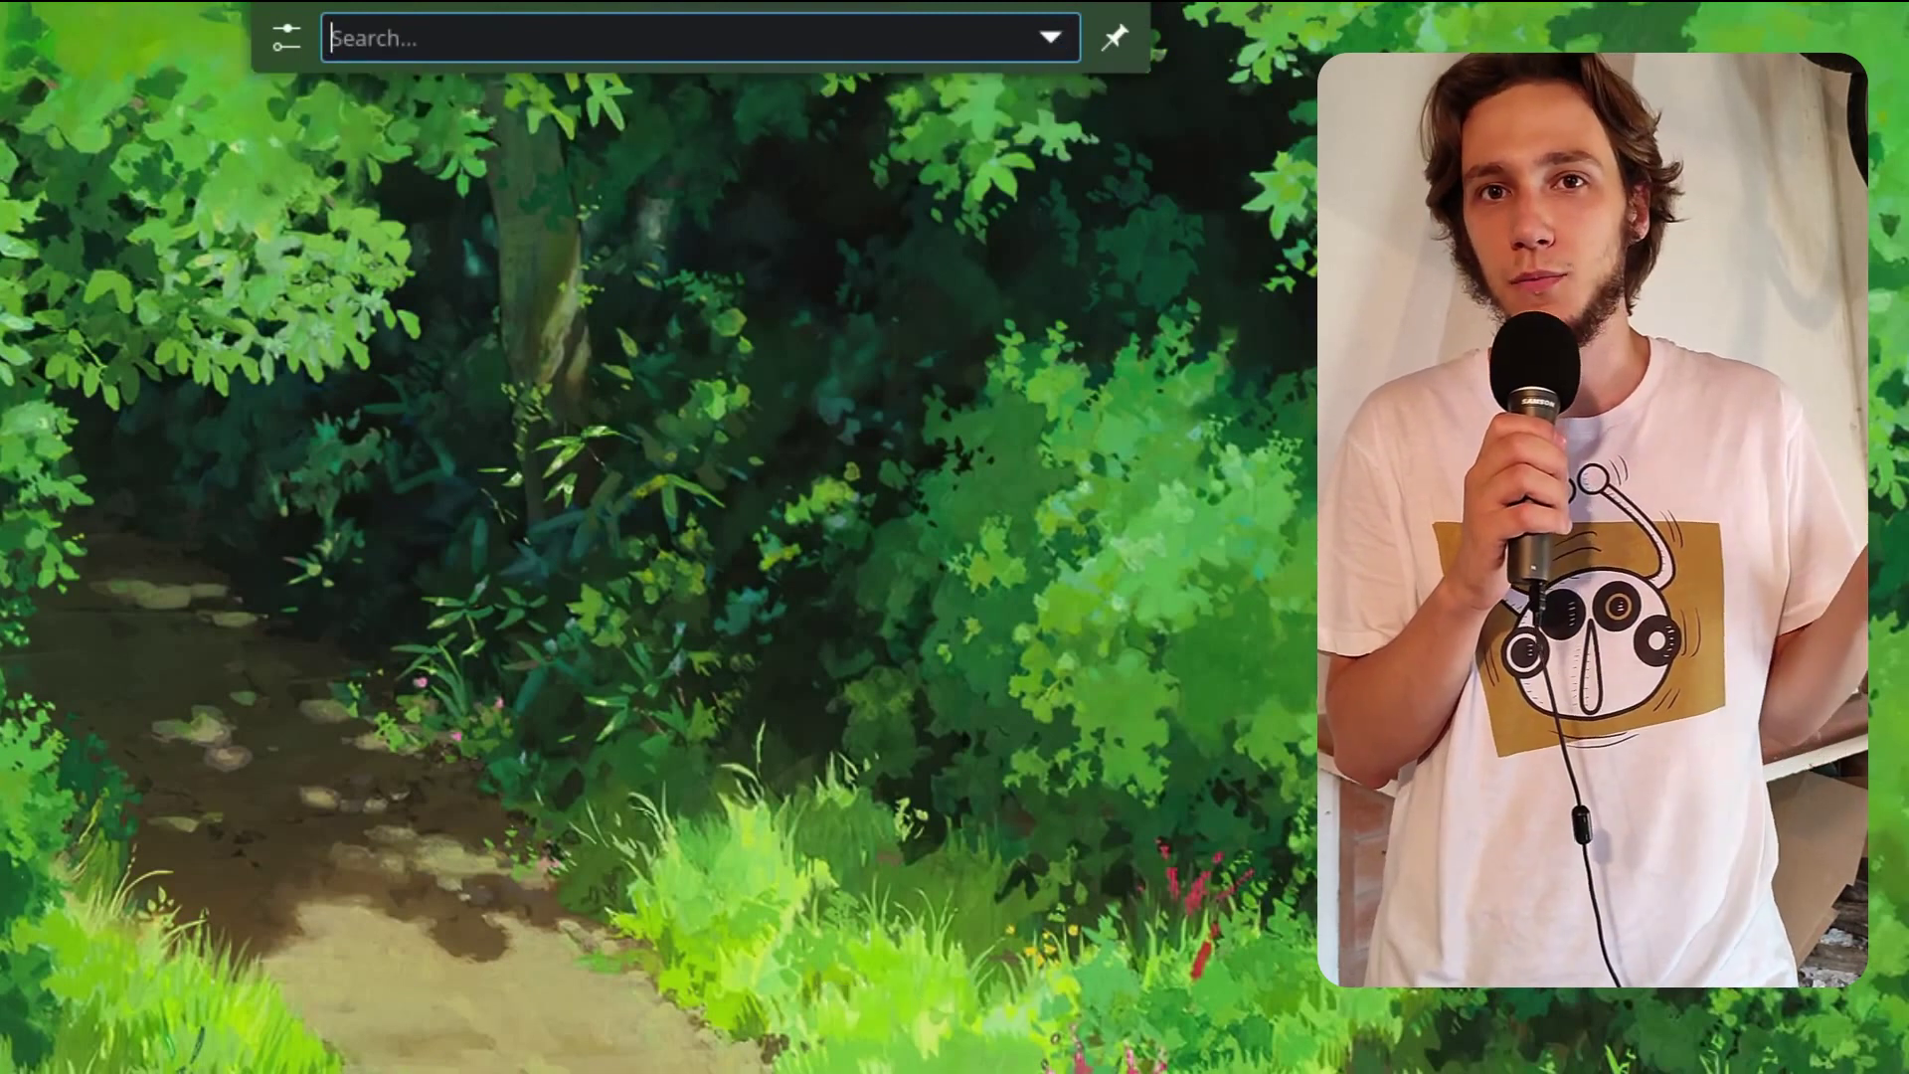
Step: Type the contact's web address, correcting typos, then prefix the query with 'send: '
{"action": "type", "text": "www.niccol"}
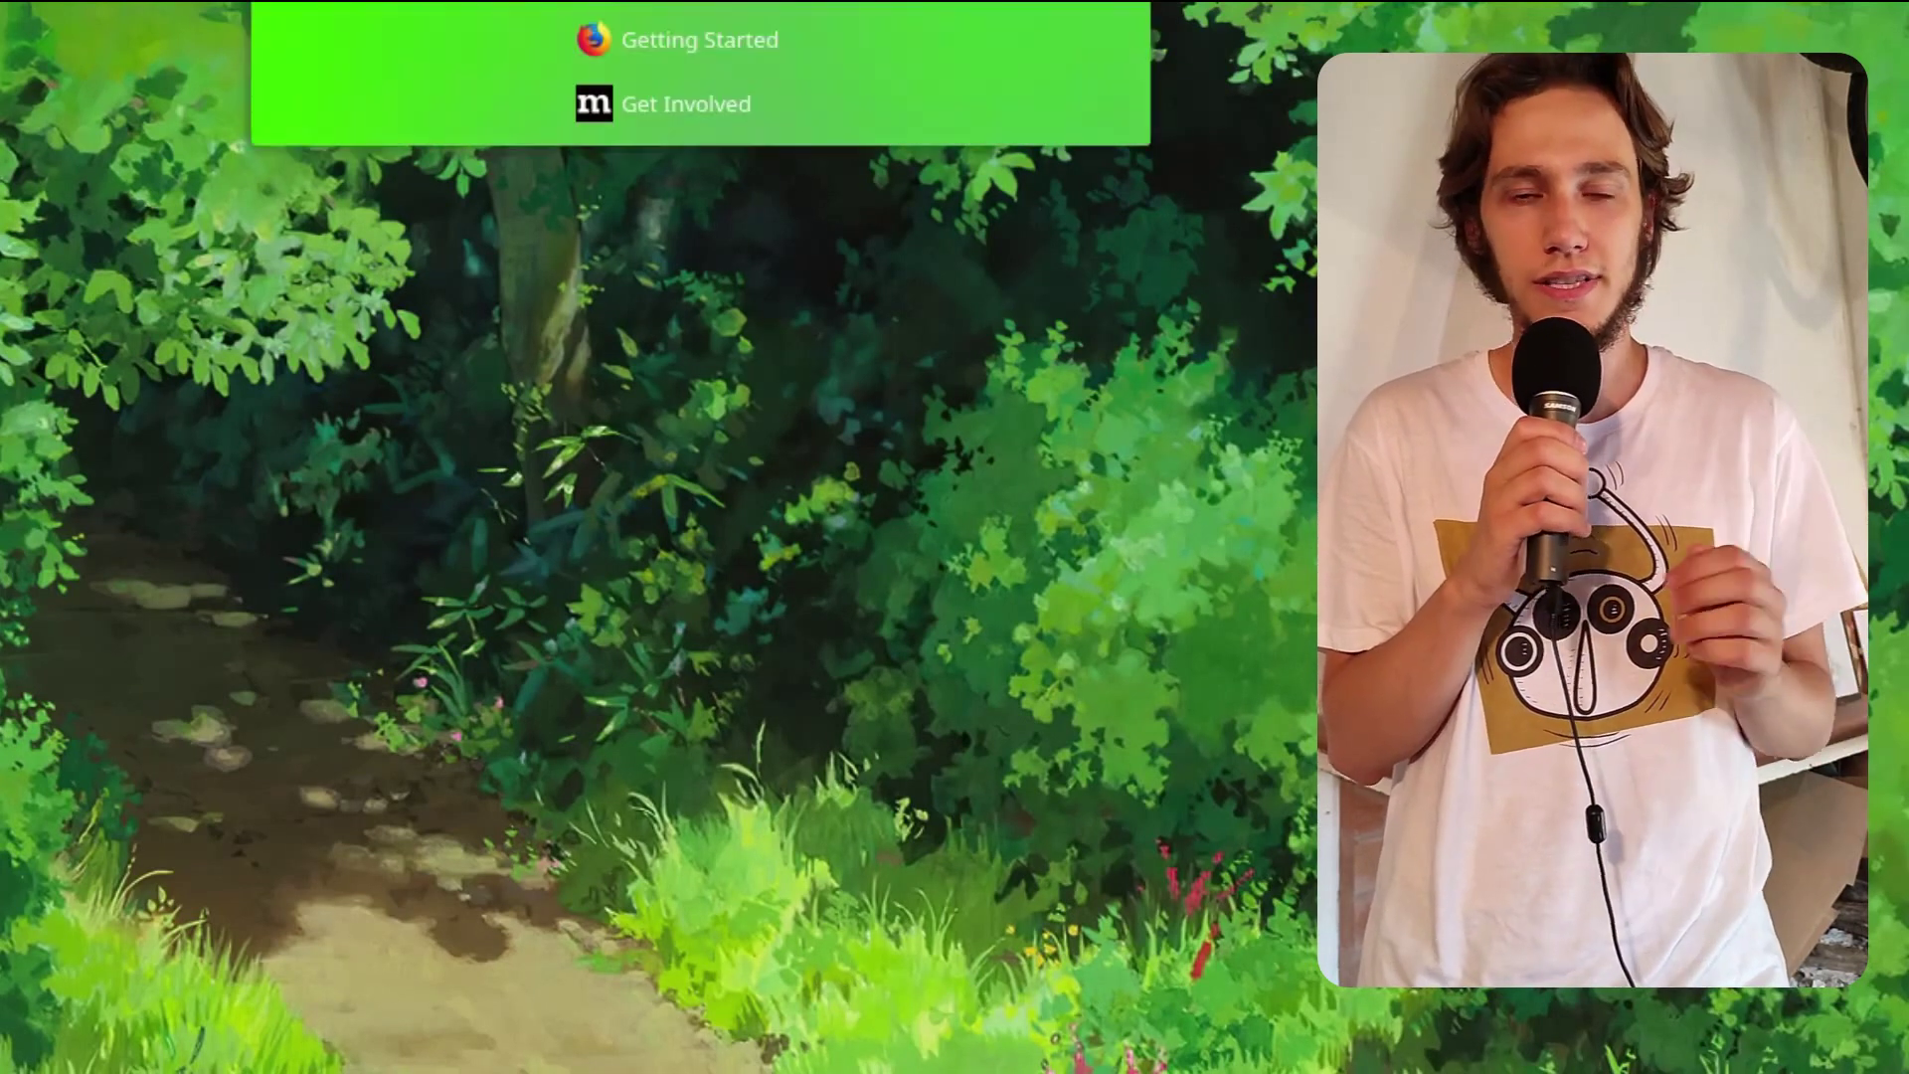
{"action": "type", "text": "enerandic.m"}
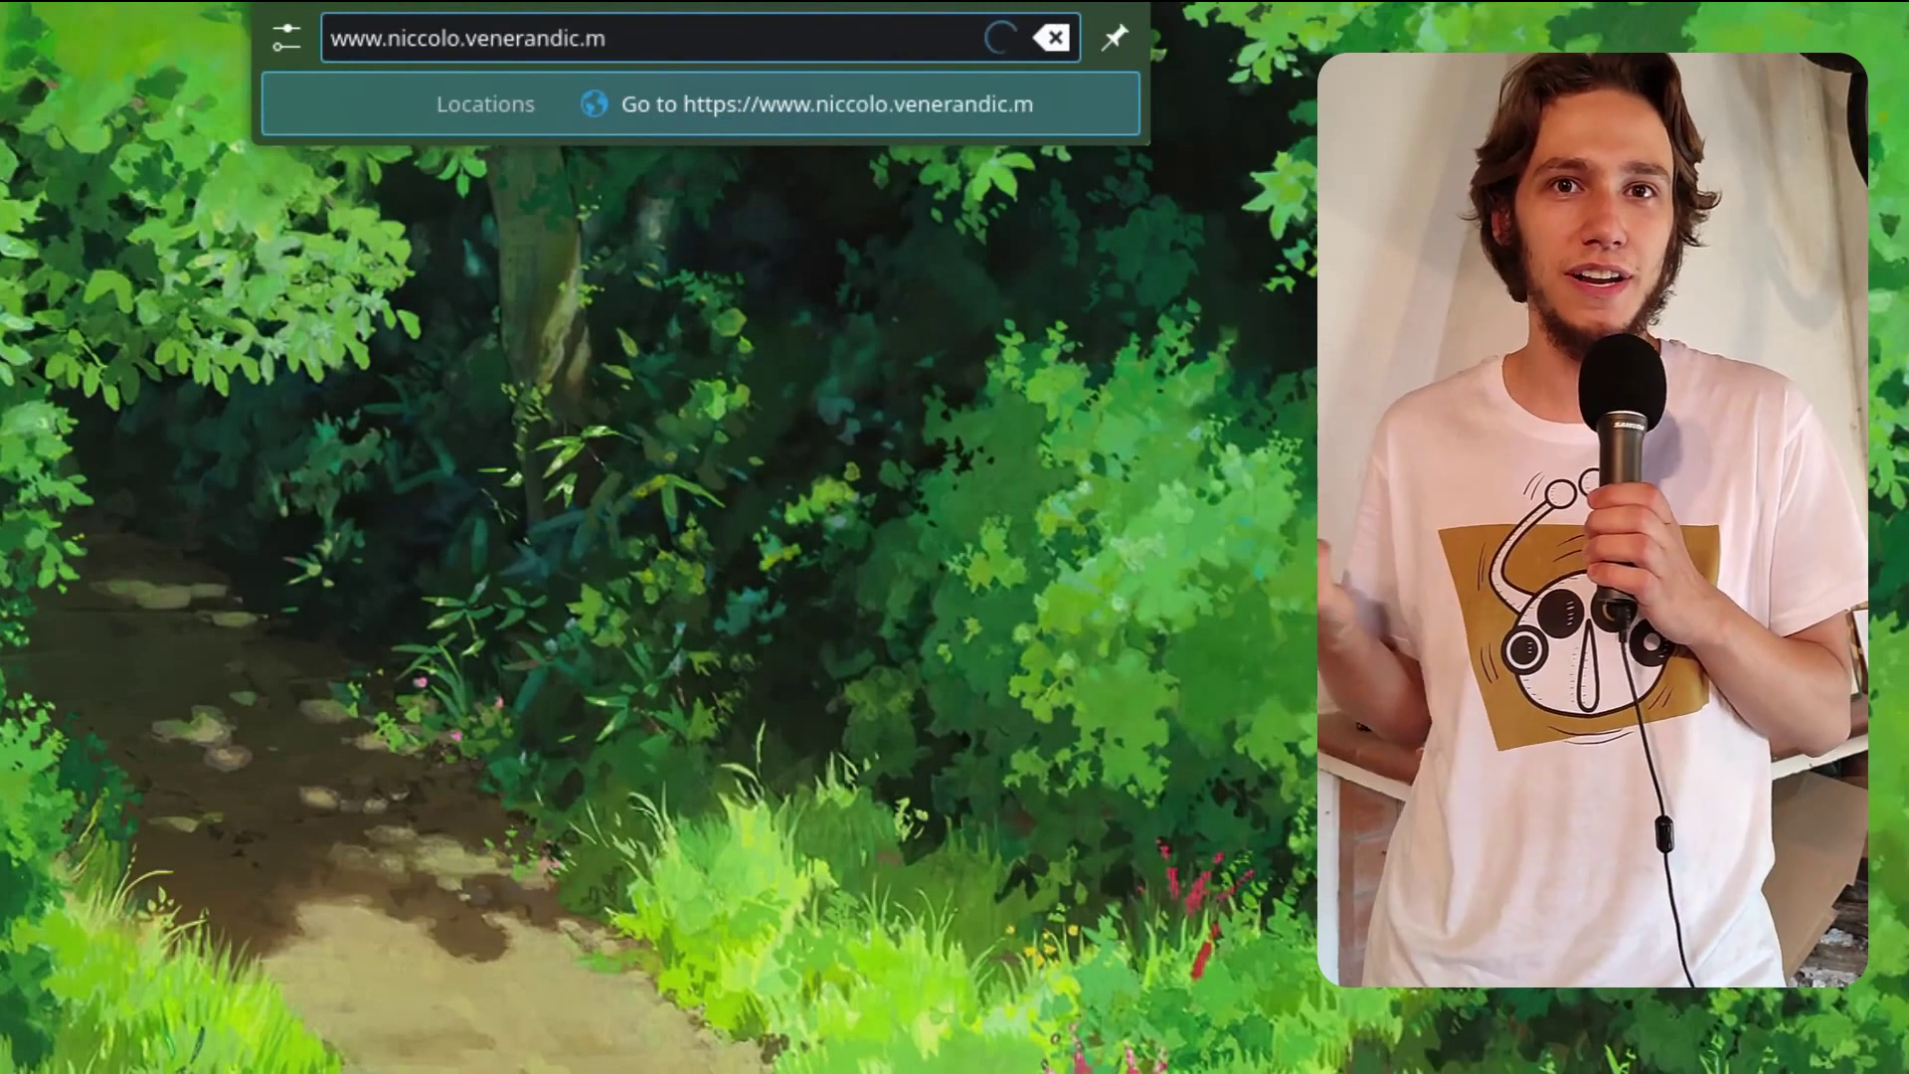
{"action": "key", "text": "BackSpace"}
{"action": "key", "text": "BackSpace"}
{"action": "key", "text": "BackSpace"}
{"action": "type", "text": ".co"}
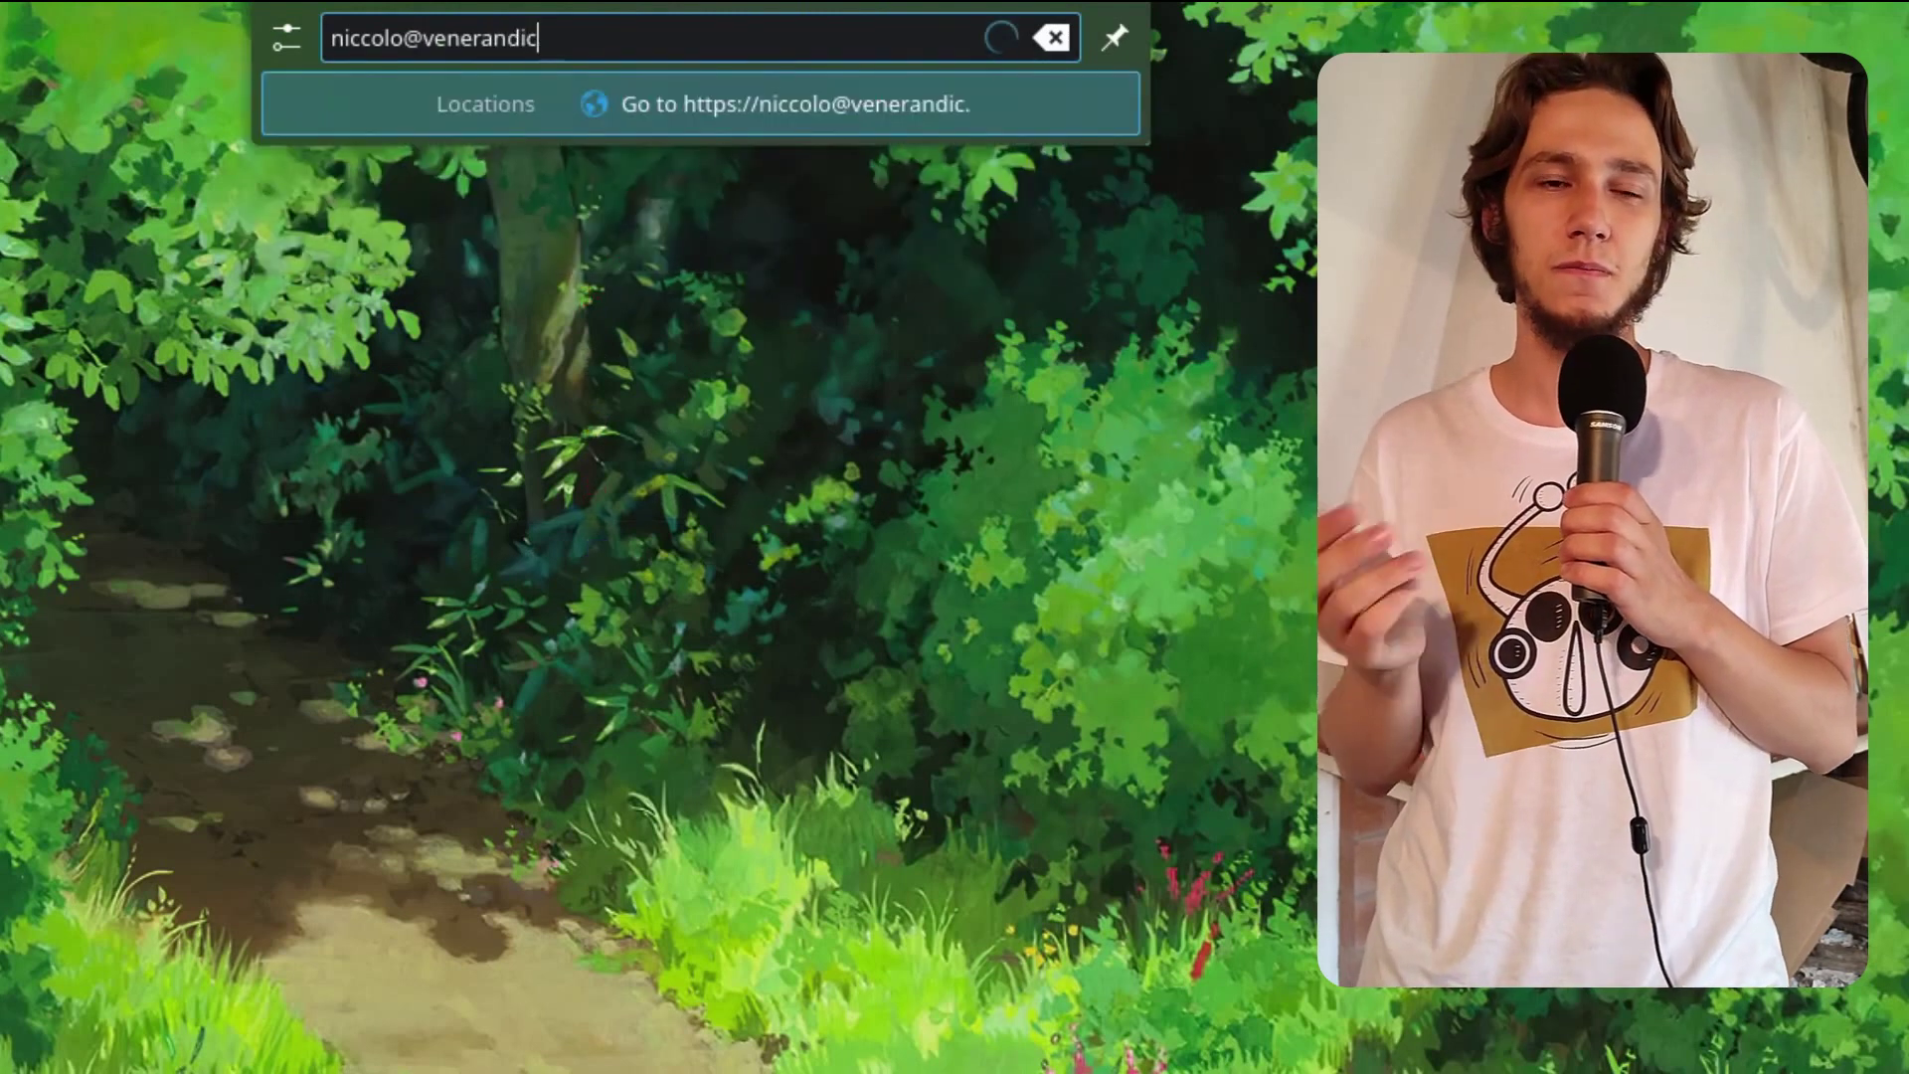
{"action": "type", "text": ".com"}
{"action": "key", "text": "Left"}
{"action": "key", "text": "Left"}
{"action": "key", "text": "Left"}
{"action": "key", "text": "Left"}
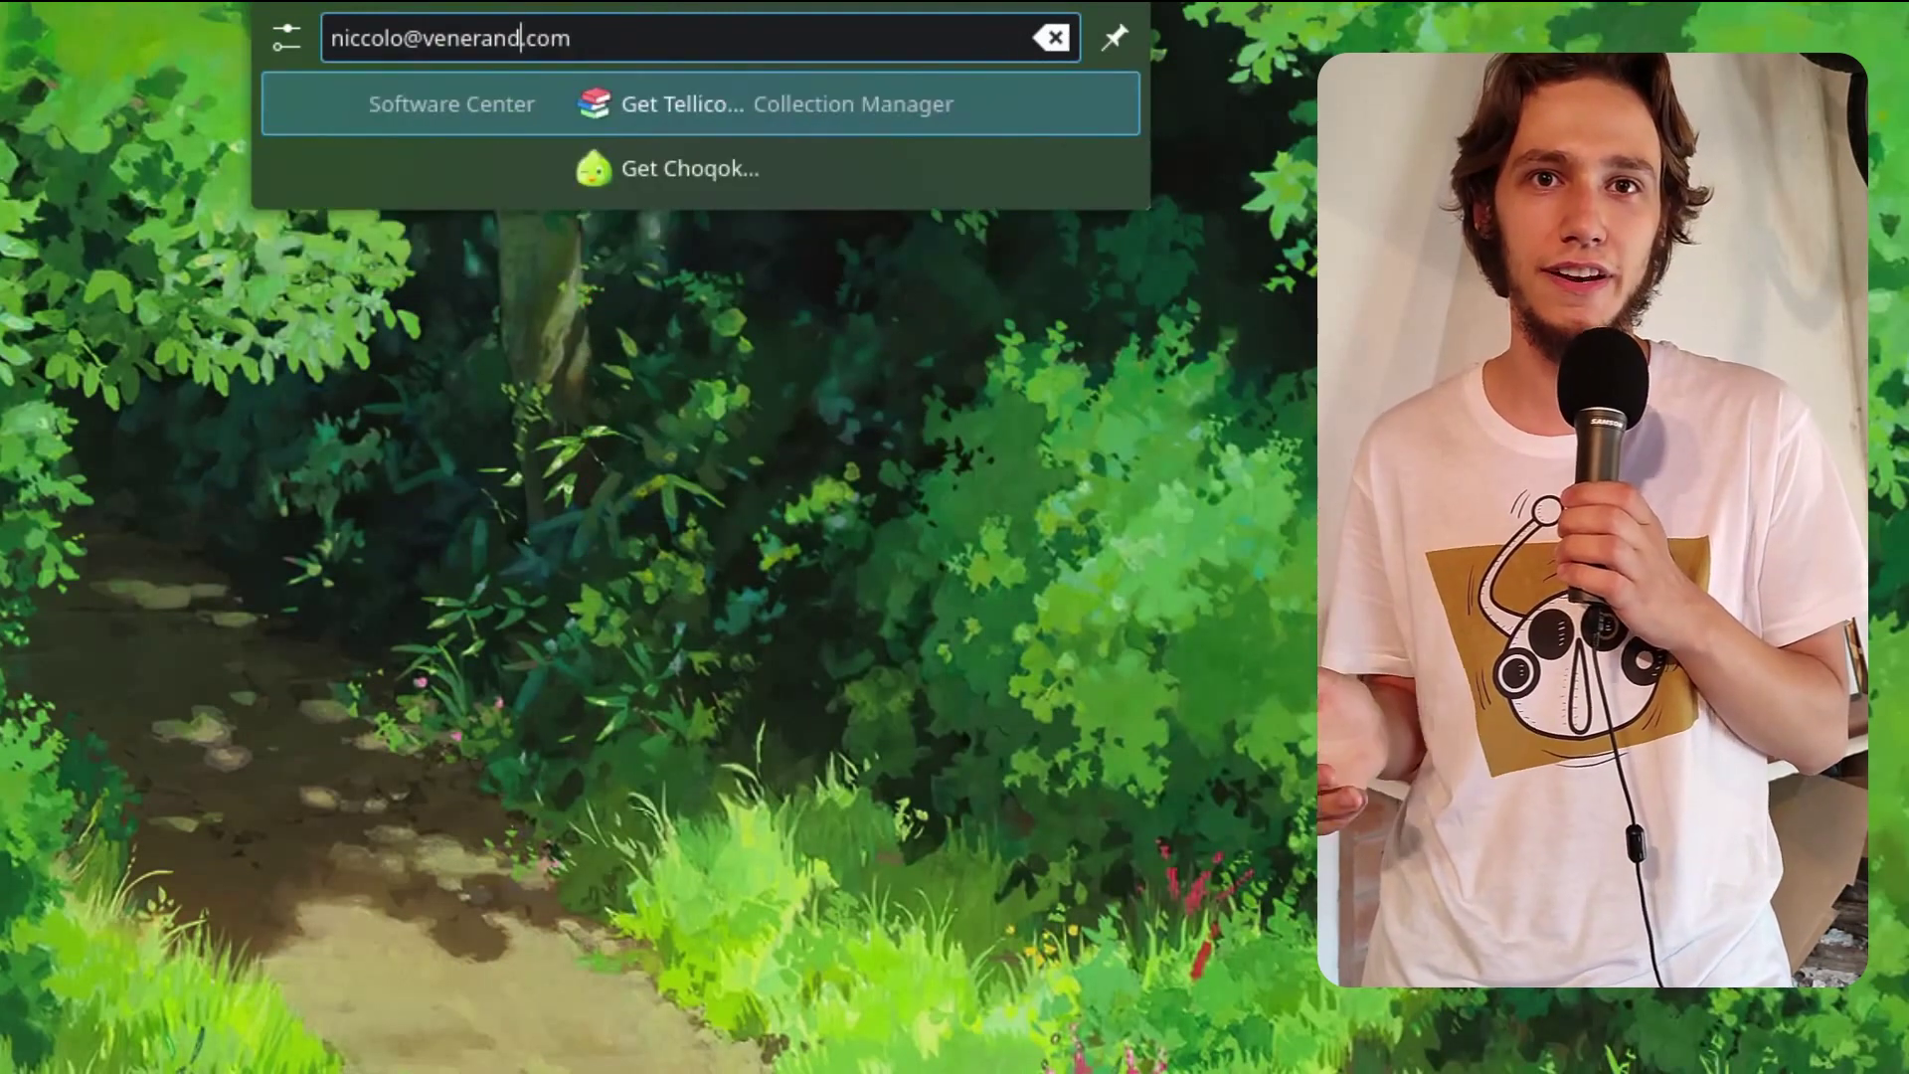
{"action": "type", "text": "i"}
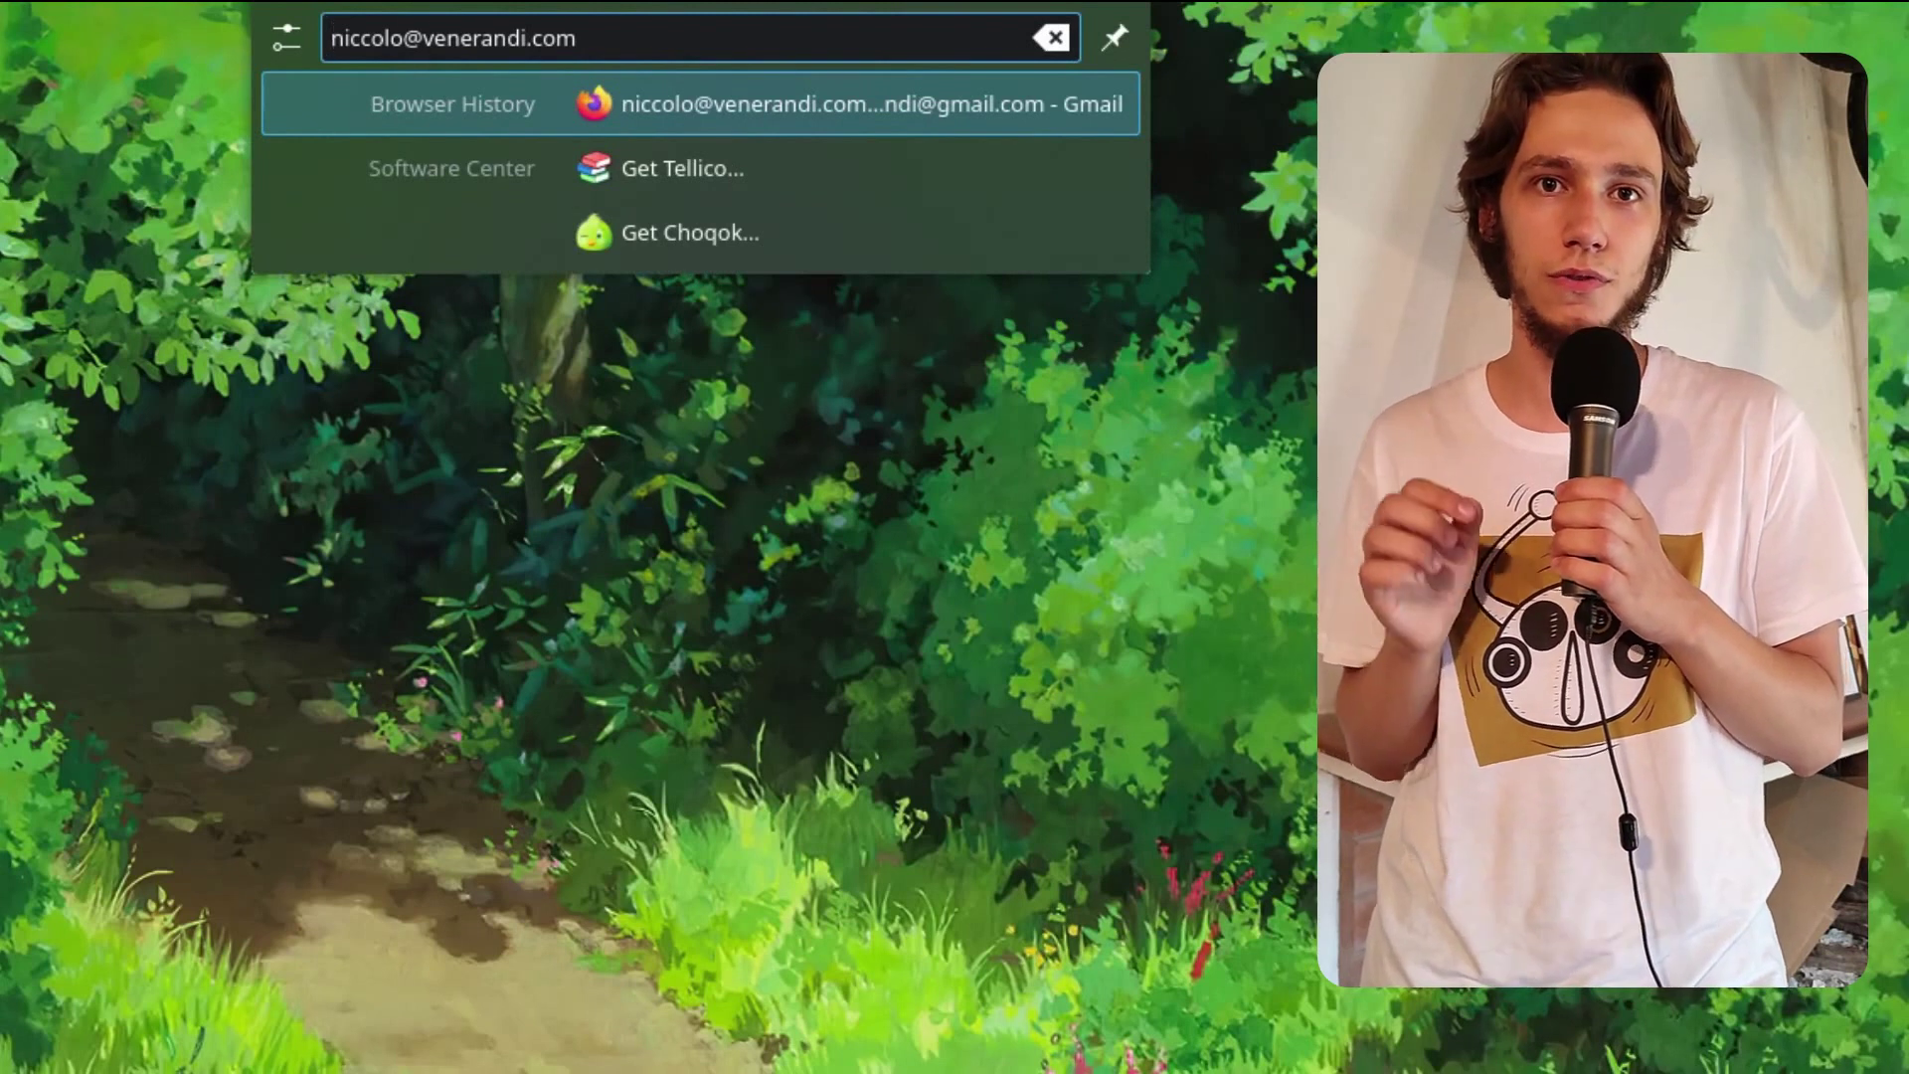
{"action": "key", "text": "Home"}
{"action": "type", "text": "send:"}
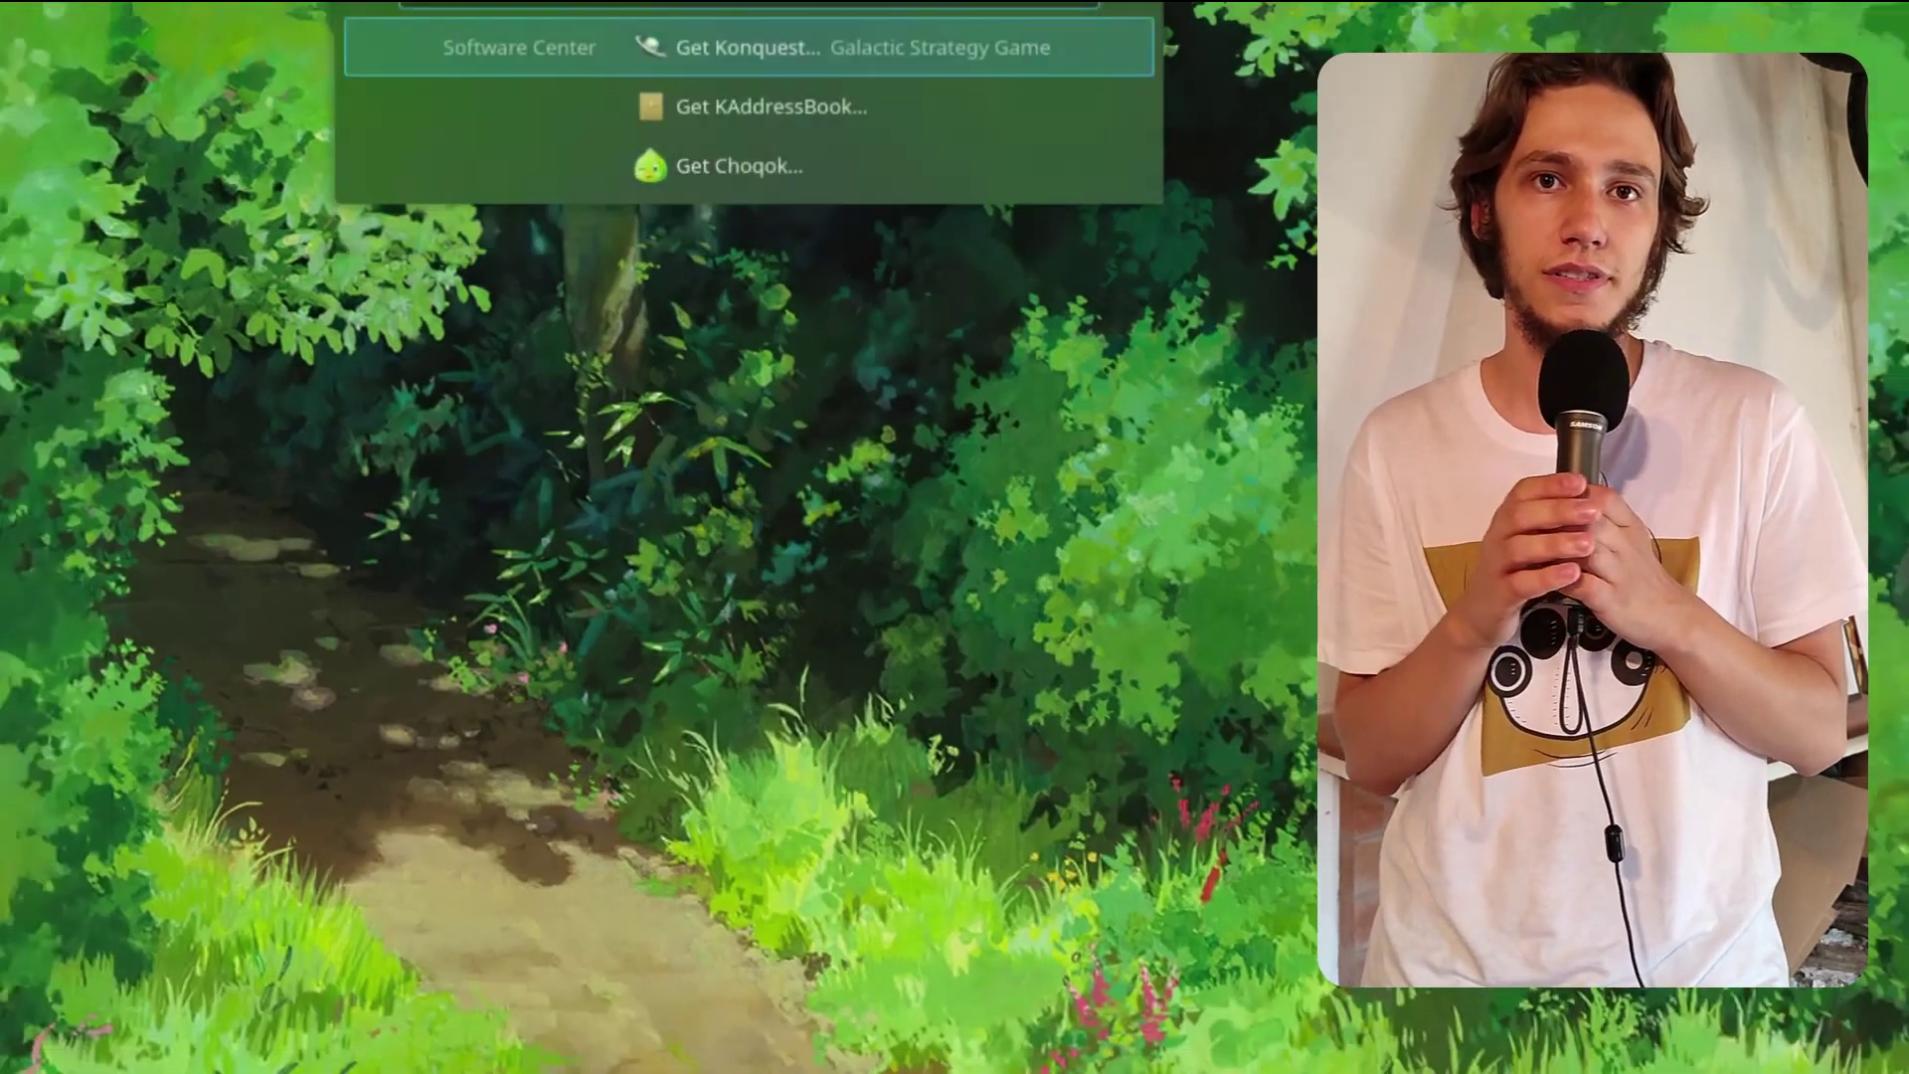